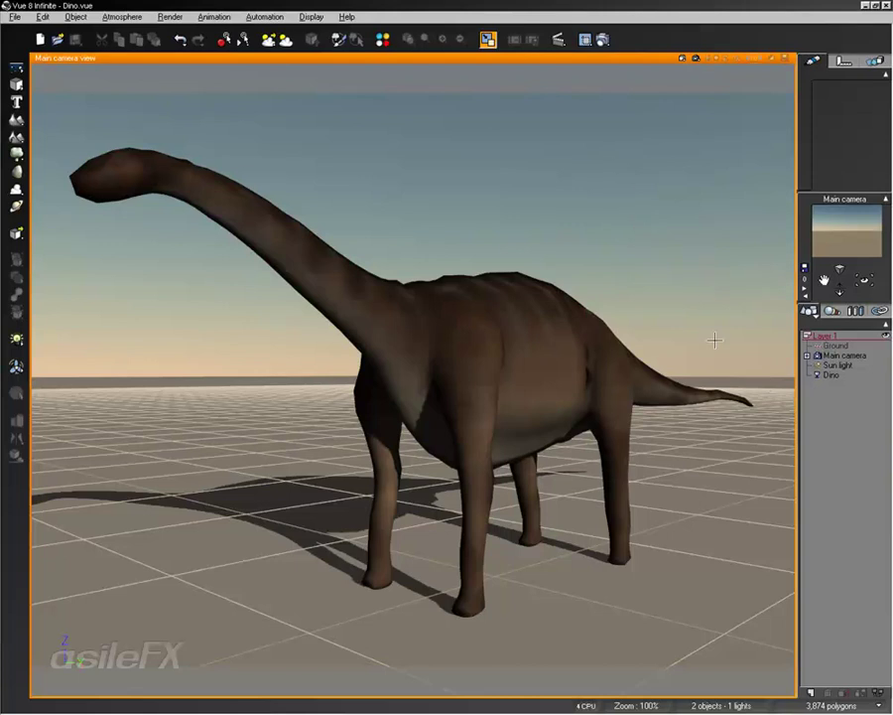
Step: Remove the global transparency from the Dino object's material so that it is fully opaque
{"action": "left_click", "coordinate": [818, 375]}
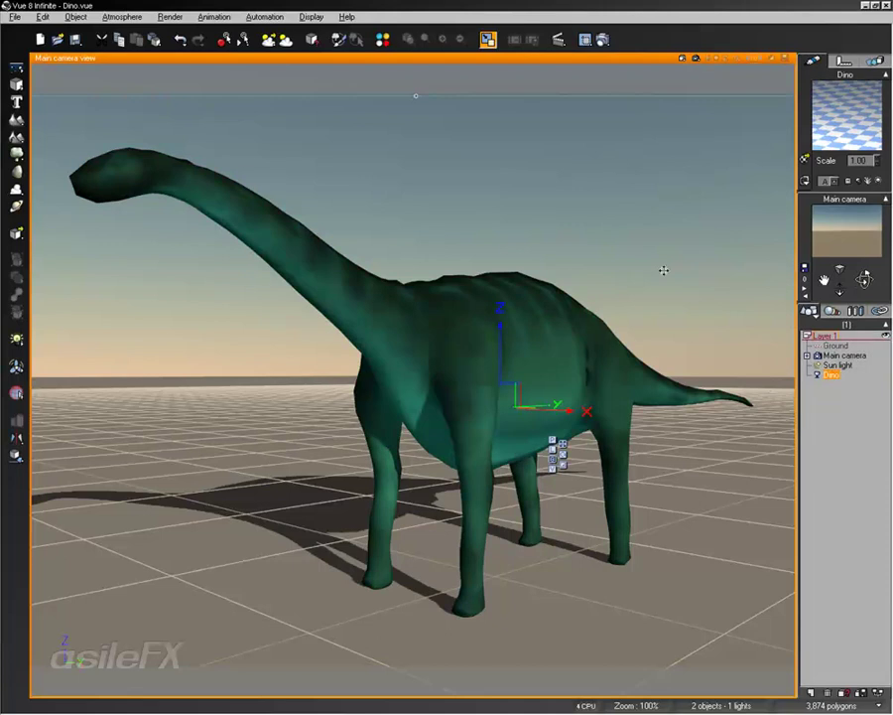
{"action": "double_click", "coordinate": [859, 108]}
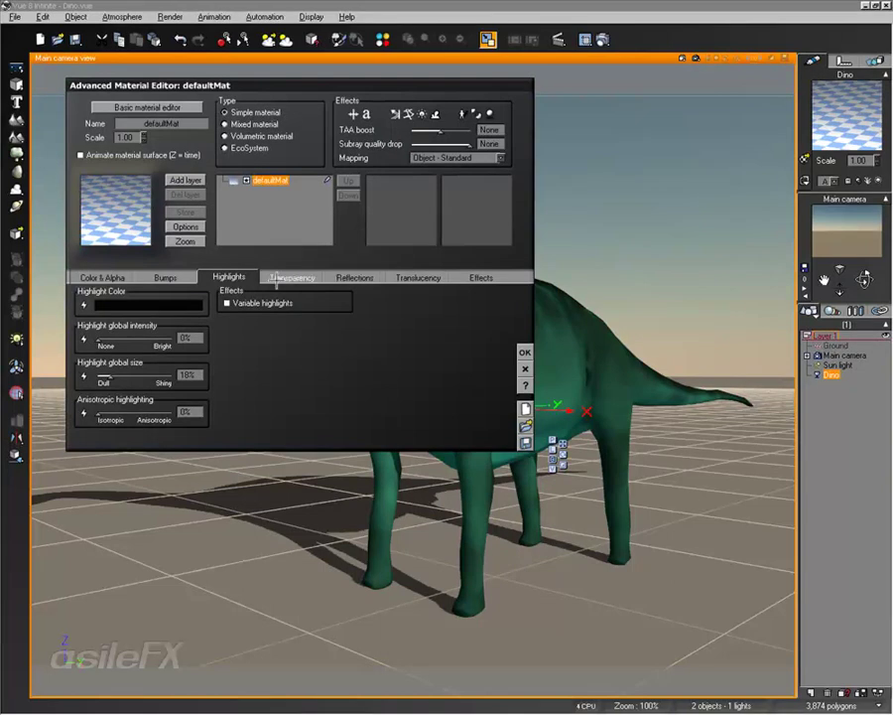
{"action": "left_click", "coordinate": [278, 278]}
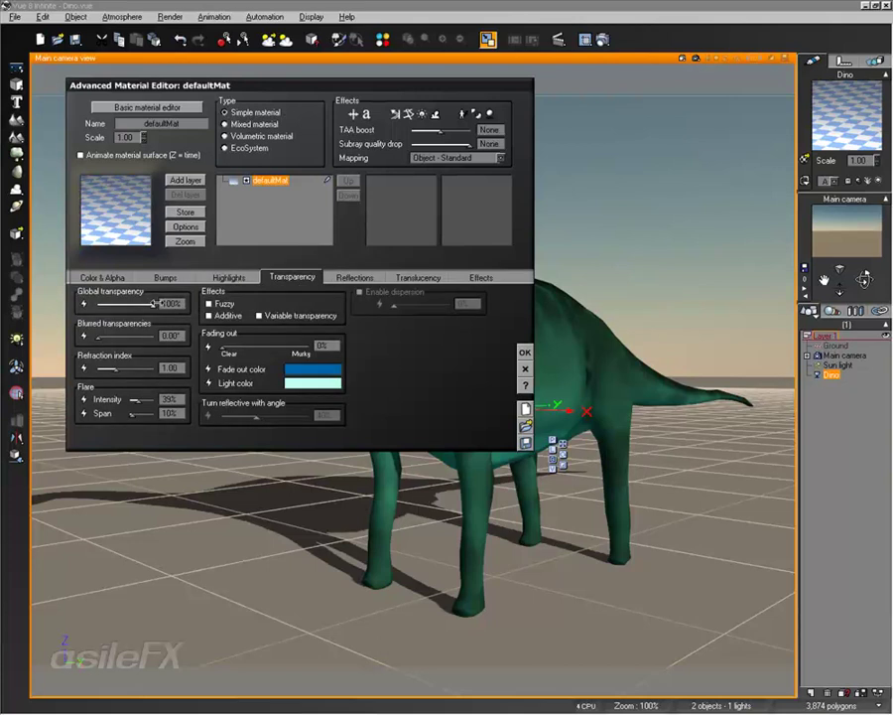
{"action": "left_click_drag", "start_coordinate": [156, 302], "coordinate": [87, 294]}
Step: Set the material's highlight color to near-white (RGB 253, 253, 253), check its color picture settings and accept the material
{"action": "left_click", "coordinate": [218, 277]}
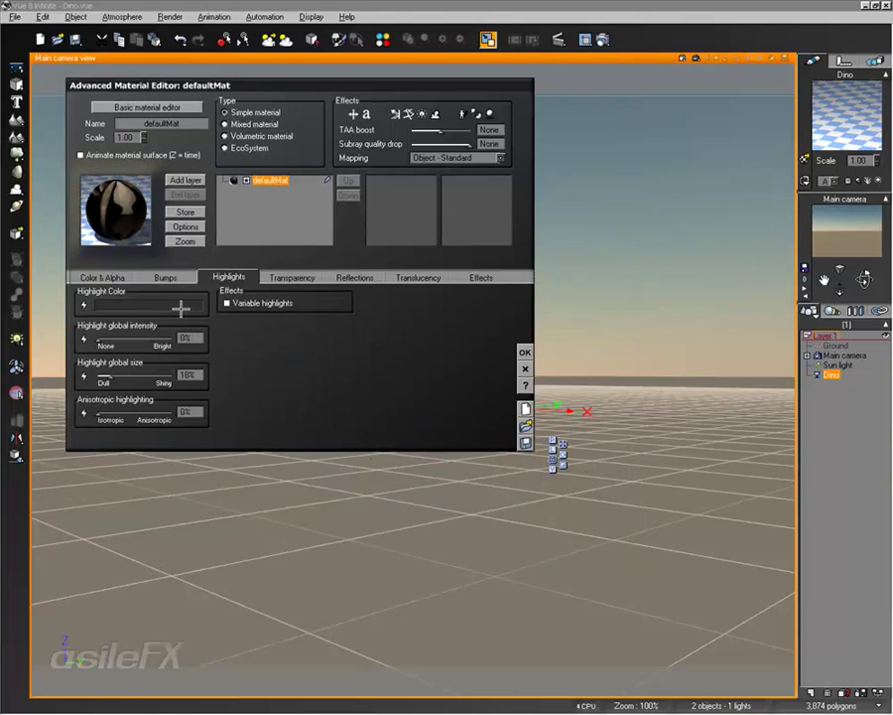
{"action": "right_click", "coordinate": [180, 307]}
{"action": "left_click", "coordinate": [208, 307]}
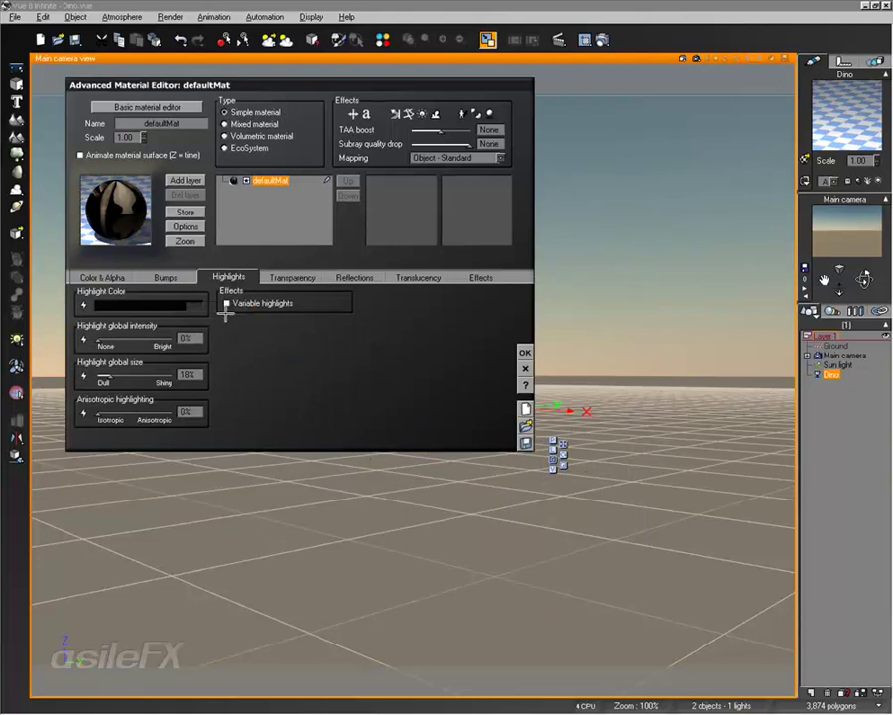
{"action": "left_click_drag", "start_coordinate": [556, 452], "coordinate": [555, 397]}
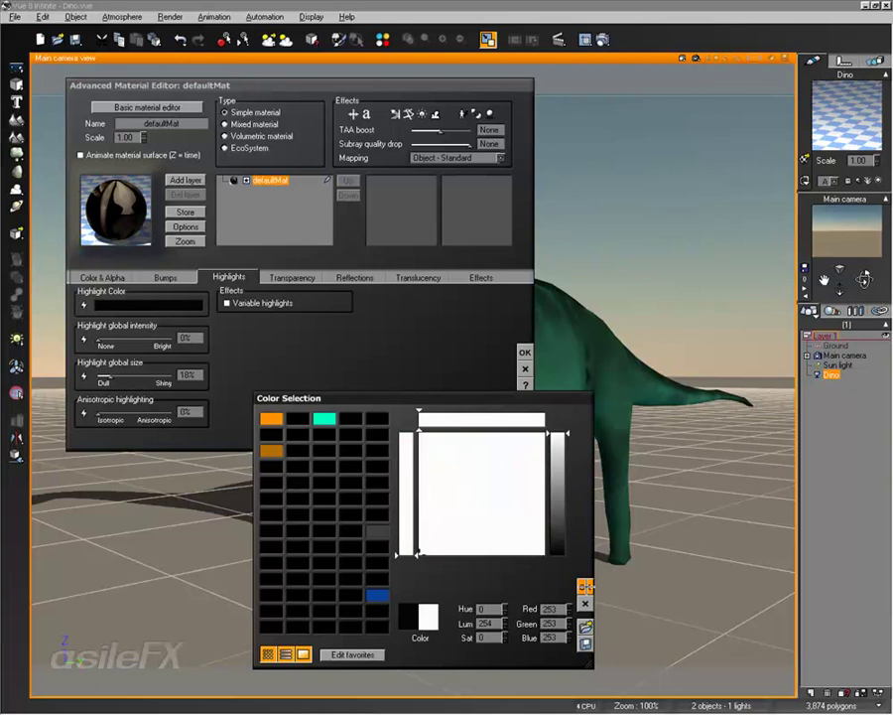
{"action": "left_click", "coordinate": [584, 586]}
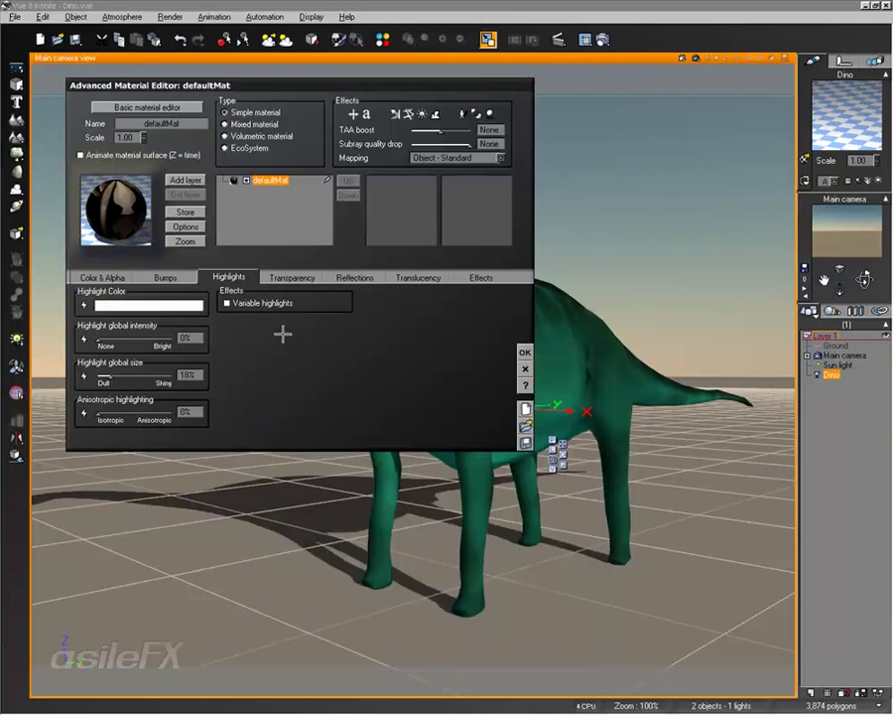
{"action": "left_click", "coordinate": [101, 277]}
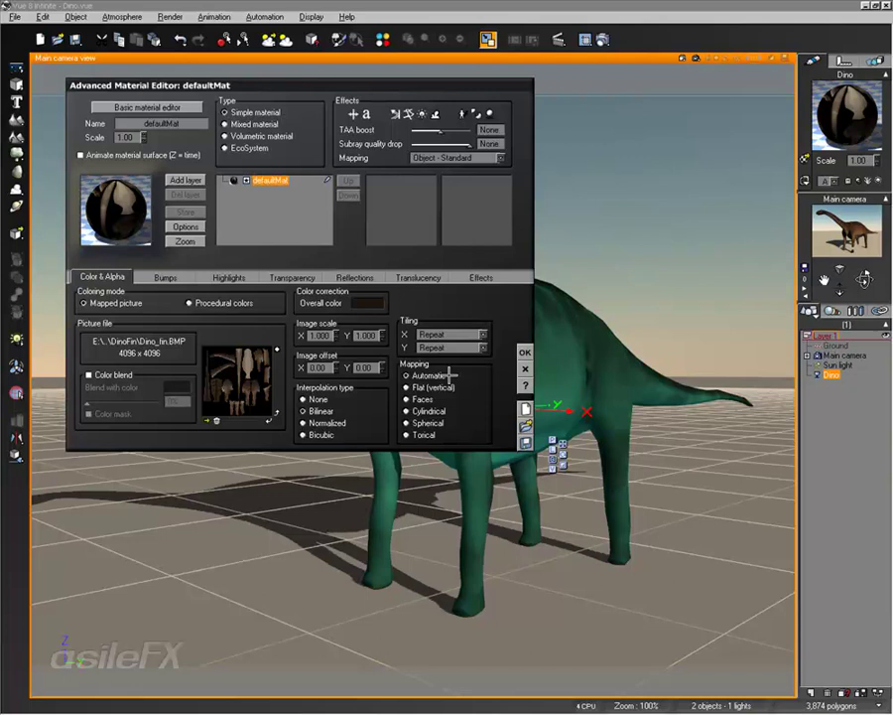
{"action": "left_click", "coordinate": [526, 352]}
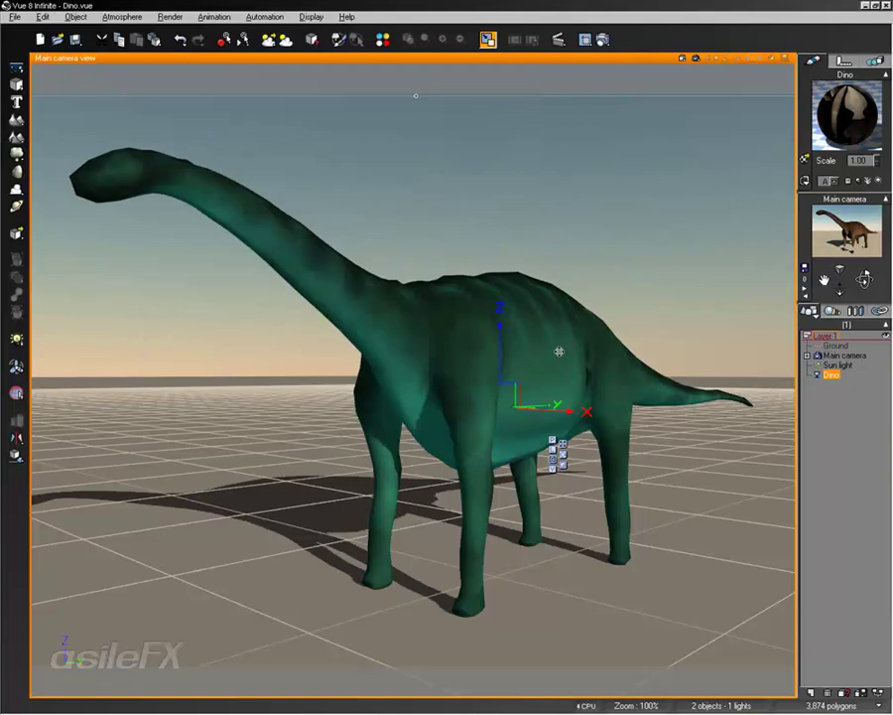
Step: Disable Dynamic Subdivision in the Dino object's polygon mesh options and accept the settings
{"action": "left_click_drag", "start_coordinate": [864, 279], "coordinate": [840, 292]}
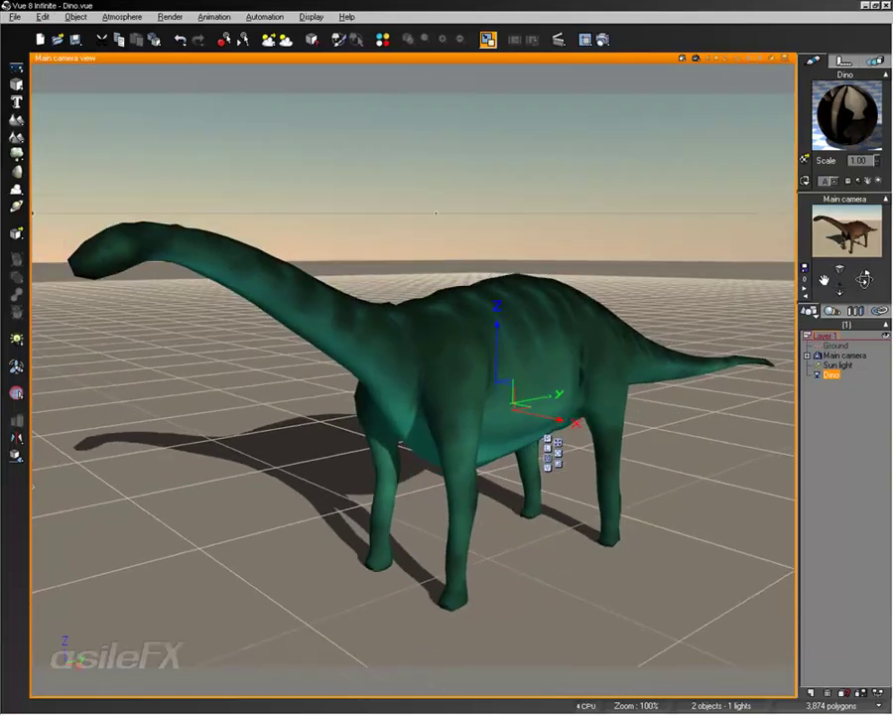
{"action": "right_click", "coordinate": [572, 309]}
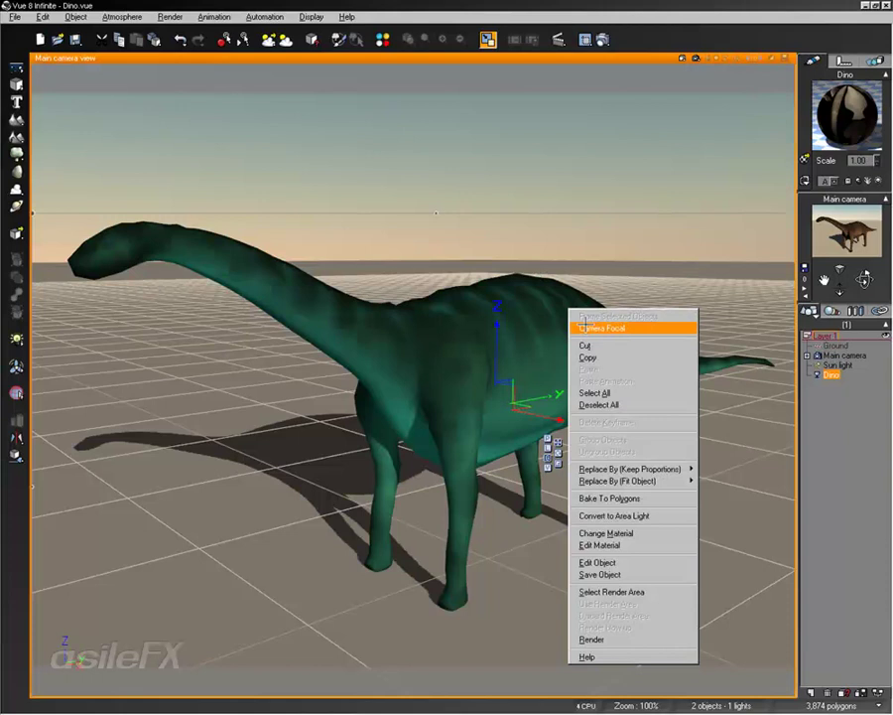
{"action": "left_click", "coordinate": [615, 562]}
{"action": "left_click", "coordinate": [425, 127]}
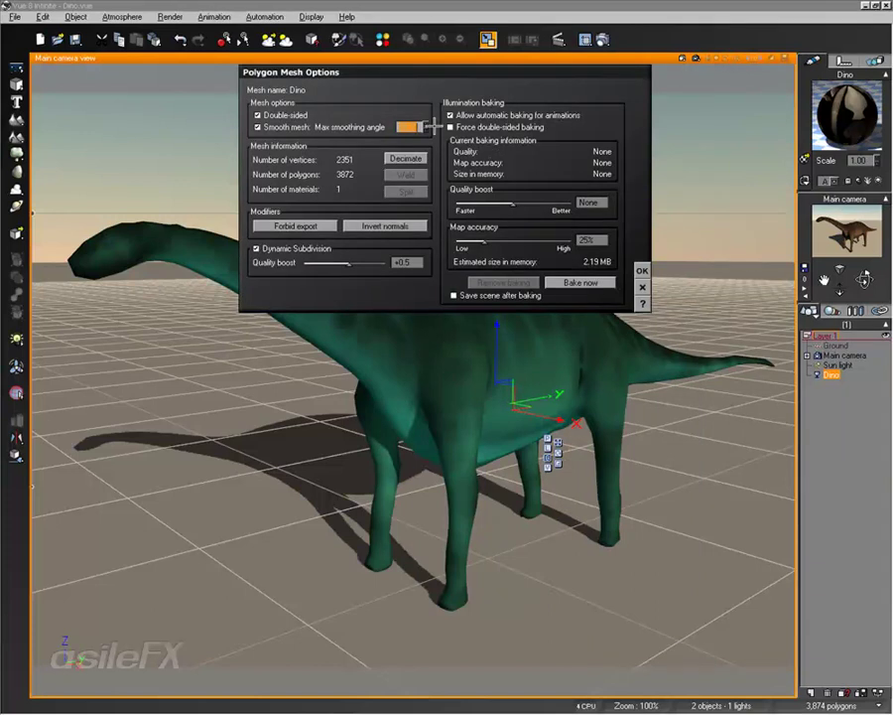
{"action": "key", "text": "Tab"}
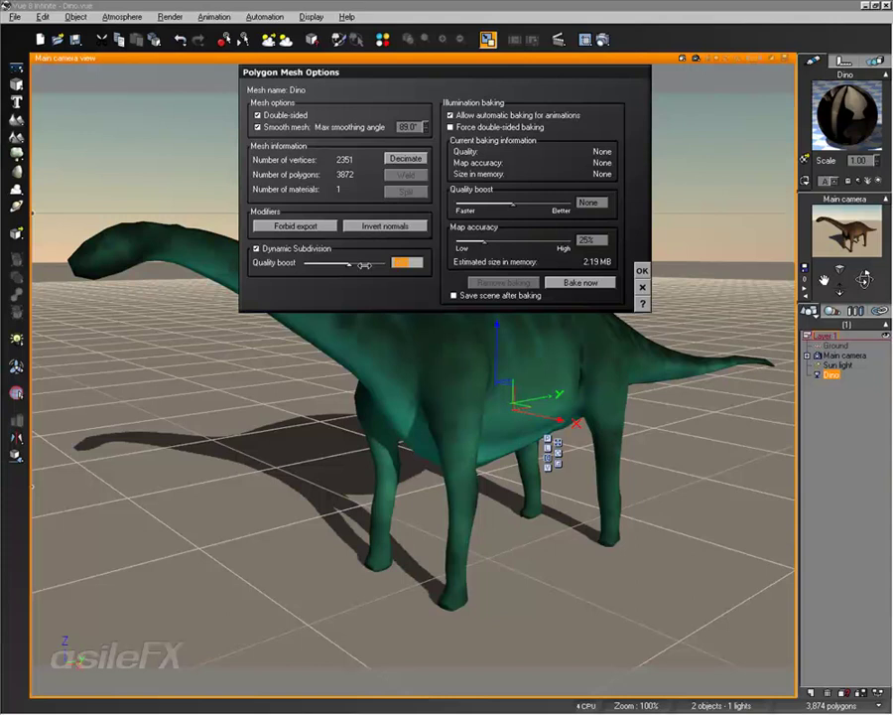
{"action": "left_click", "coordinate": [298, 248]}
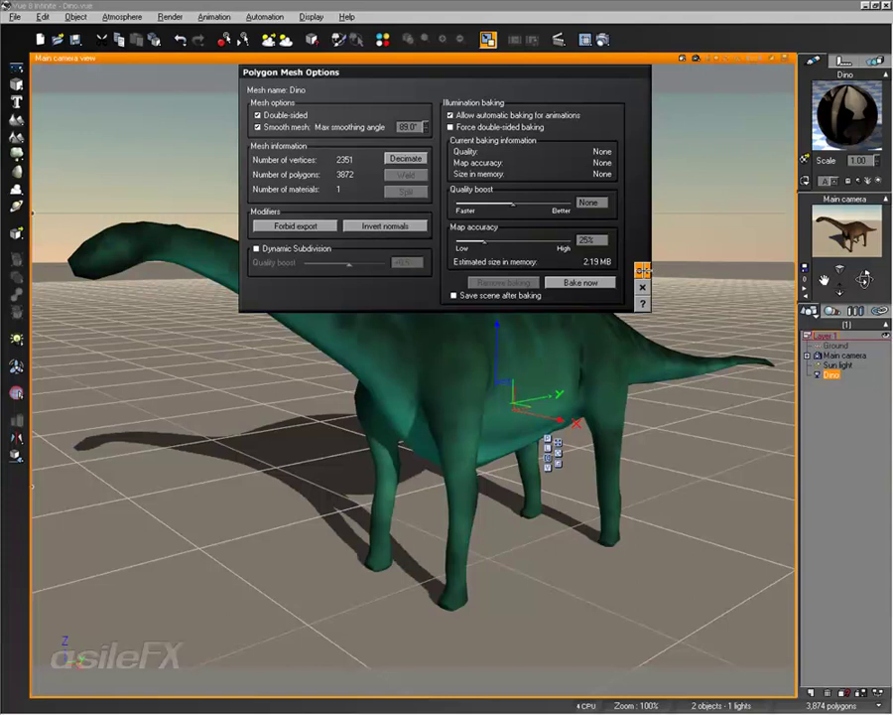
{"action": "left_click", "coordinate": [642, 270]}
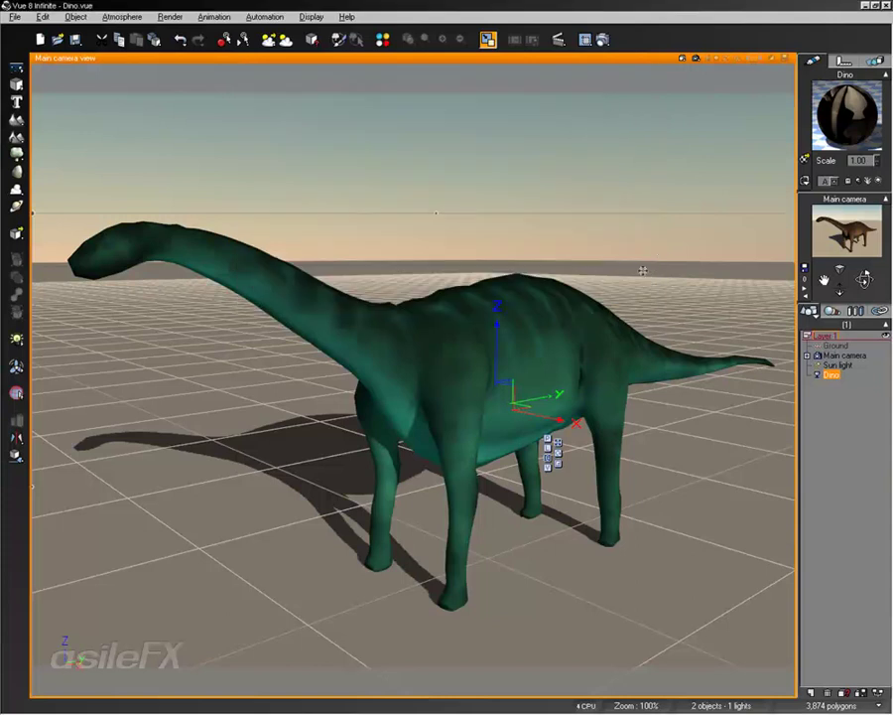
Step: Set the render picture size to 1024x768, change its aspect ratio and render the scene
{"action": "left_click", "coordinate": [602, 40]}
{"action": "left_click", "coordinate": [531, 122]}
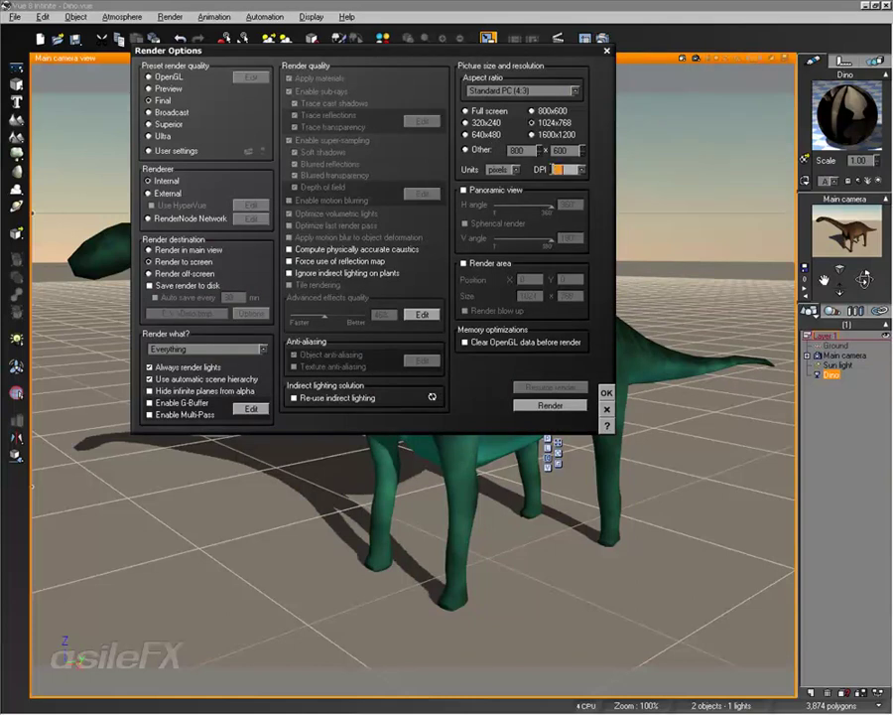
{"action": "left_click", "coordinate": [576, 90]}
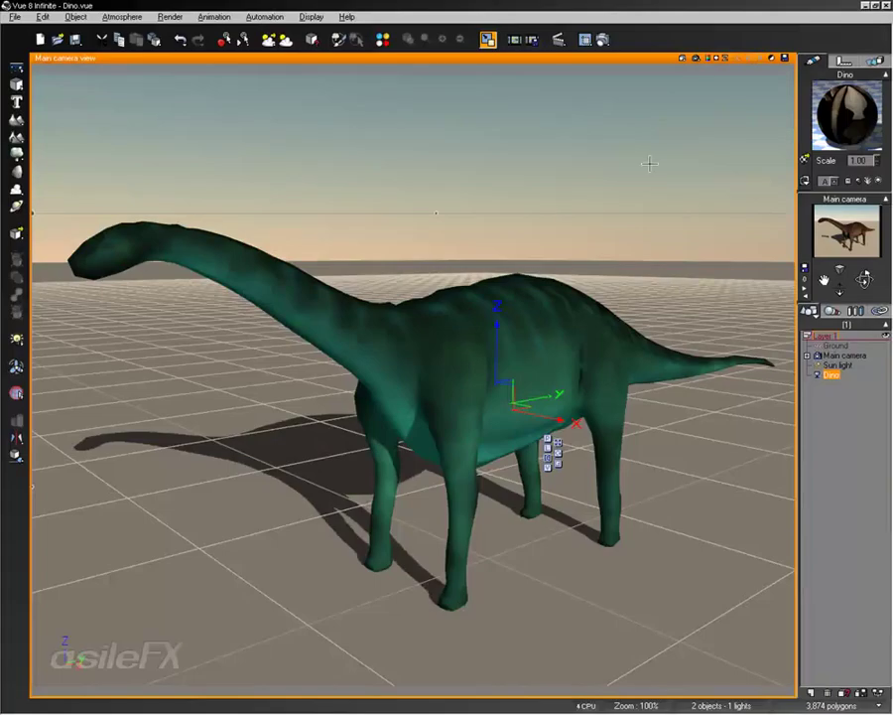
Step: Inspect the dinosaur's mesh in wireframe display from other angles and return the camera view to smooth shading
{"action": "left_click", "coordinate": [683, 58]}
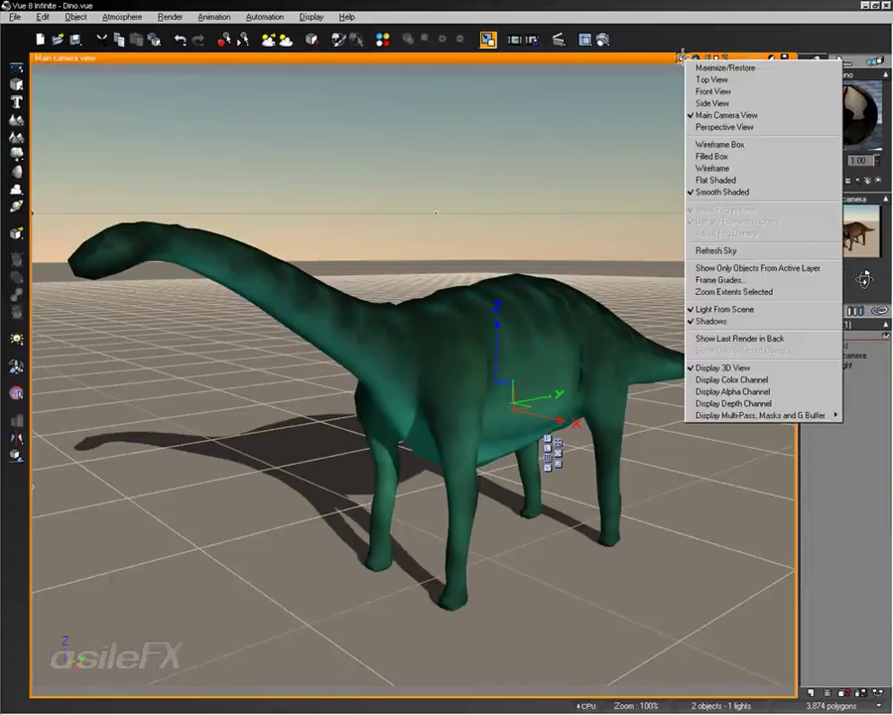
{"action": "left_click", "coordinate": [735, 168]}
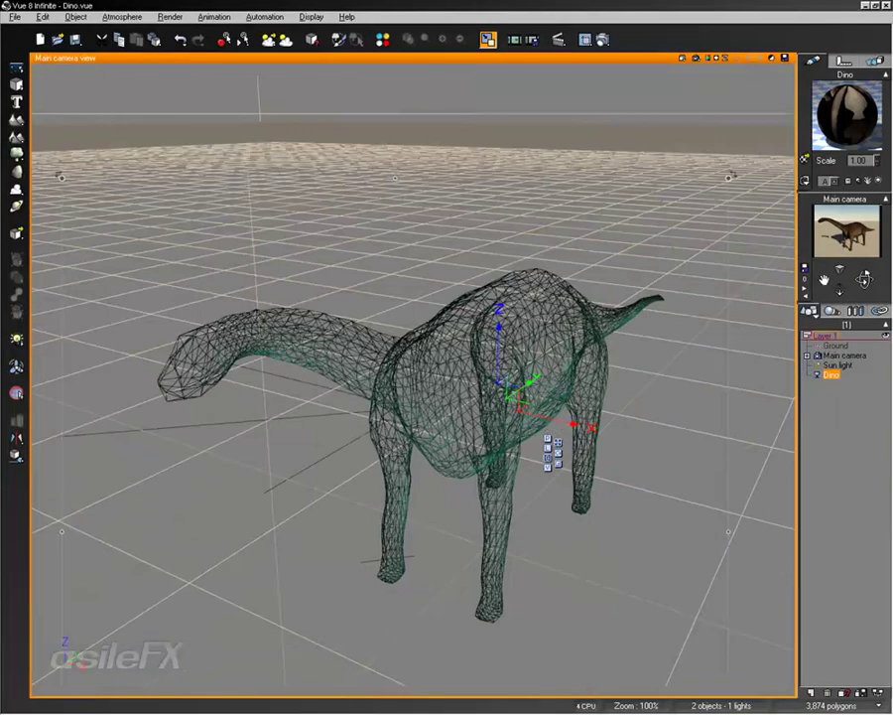
{"action": "left_click_drag", "start_coordinate": [864, 279], "coordinate": [809, 197]}
{"action": "left_click", "coordinate": [683, 58]}
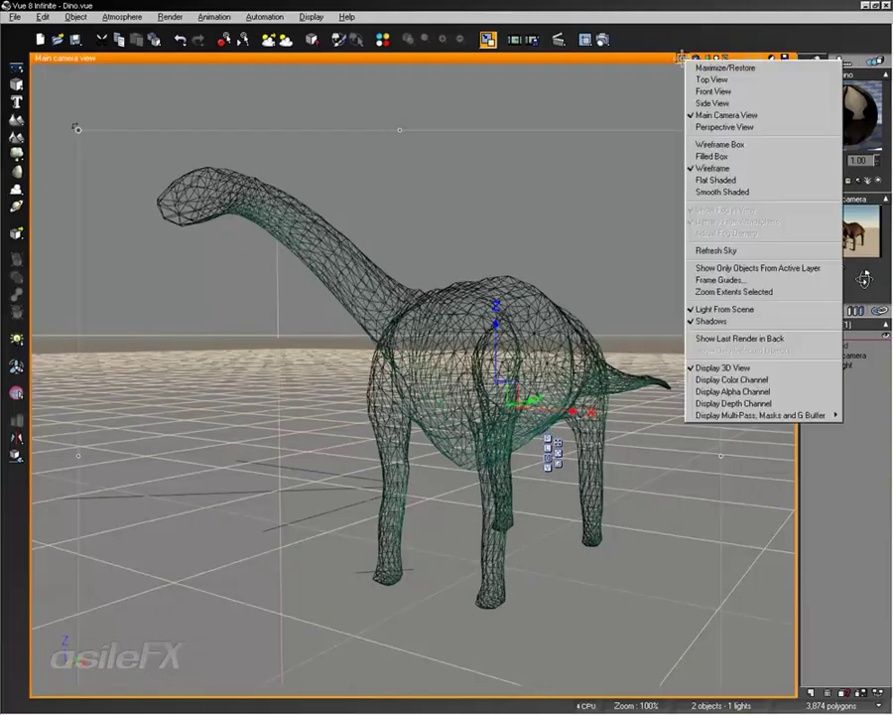
{"action": "left_click", "coordinate": [742, 191]}
Step: Open the Dino material's color function for editing and delete its Normal Mapping and Displace Direction output nodes
{"action": "double_click", "coordinate": [840, 112]}
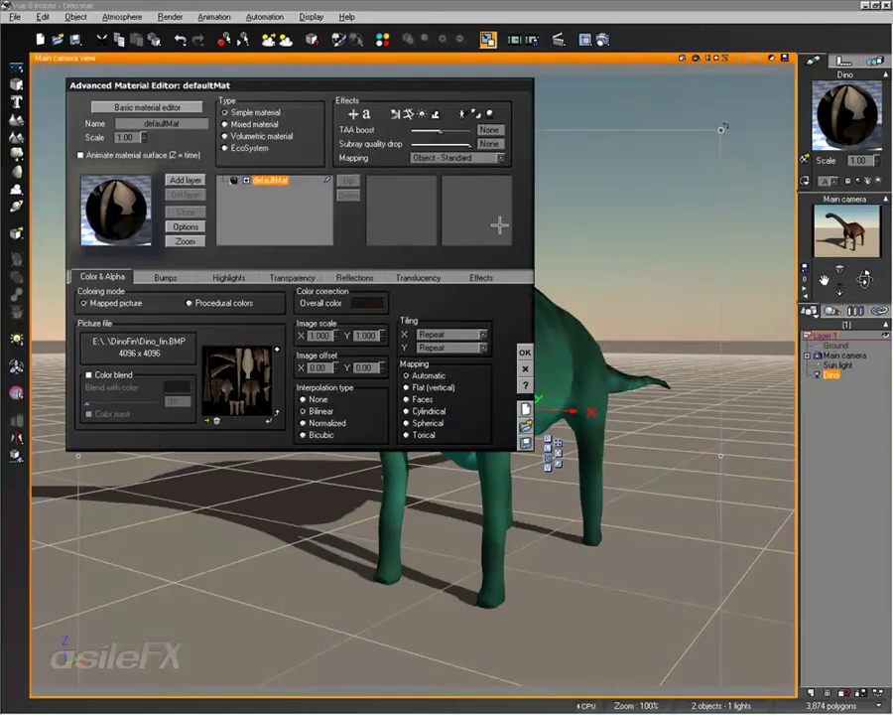
{"action": "right_click", "coordinate": [256, 368]}
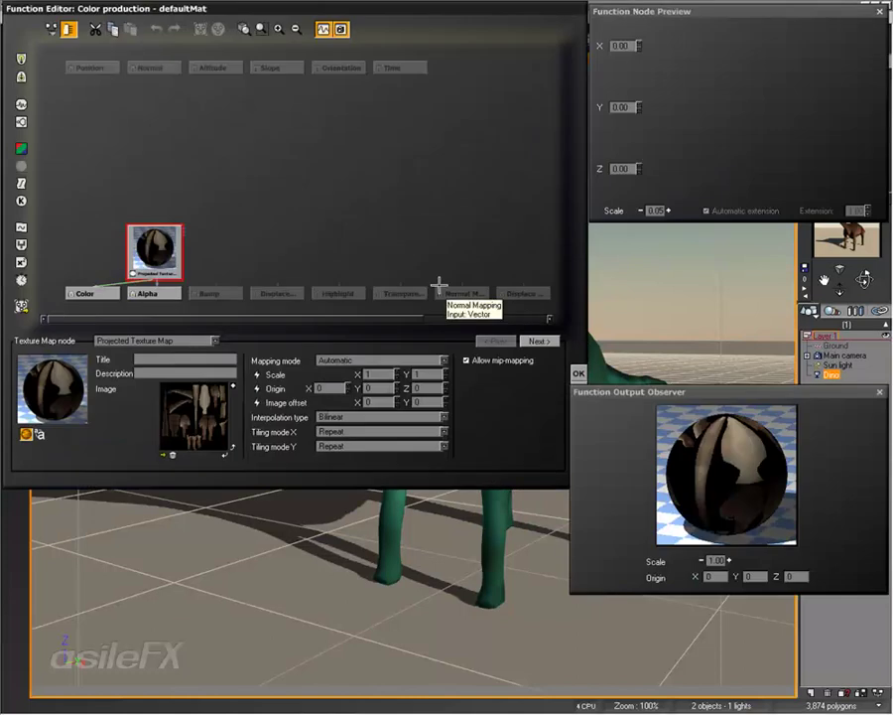
{"action": "left_click_drag", "start_coordinate": [126, 245], "coordinate": [105, 242]}
{"action": "middle_click_drag", "start_coordinate": [336, 234], "coordinate": [277, 228]}
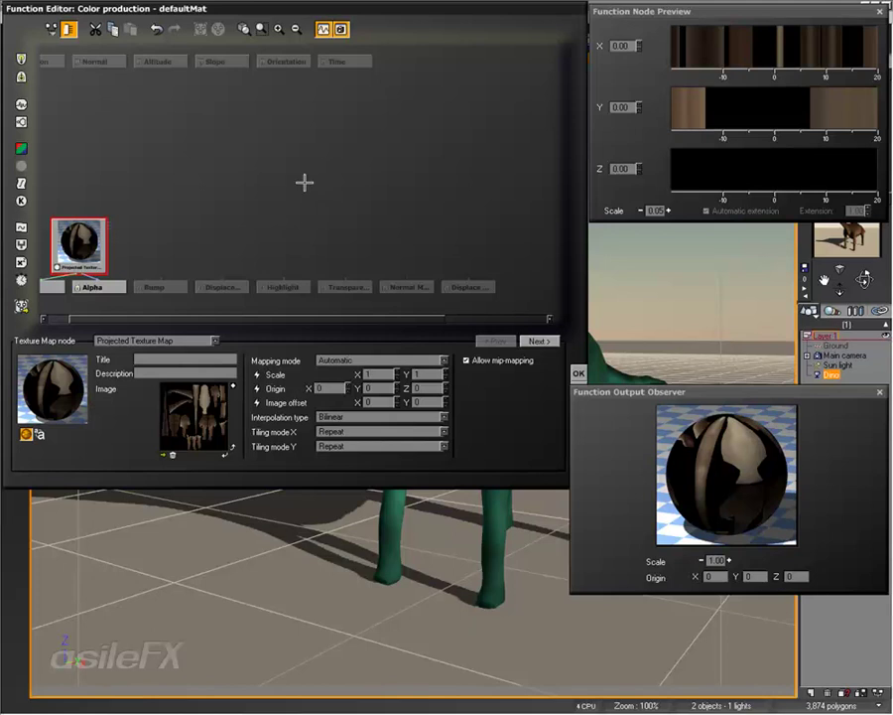
{"action": "left_click", "coordinate": [301, 176]}
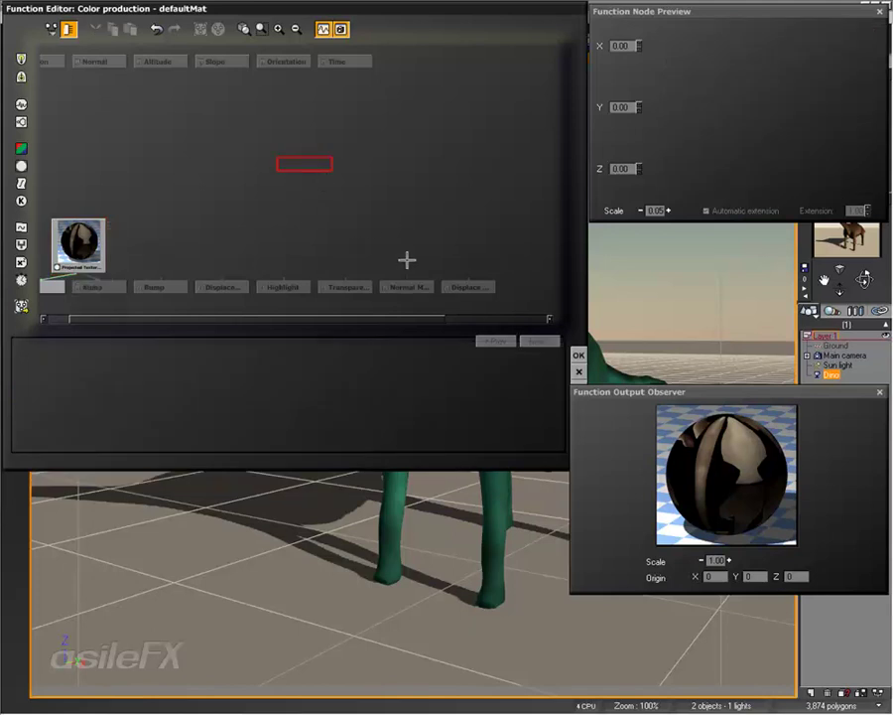
{"action": "left_click", "coordinate": [419, 290]}
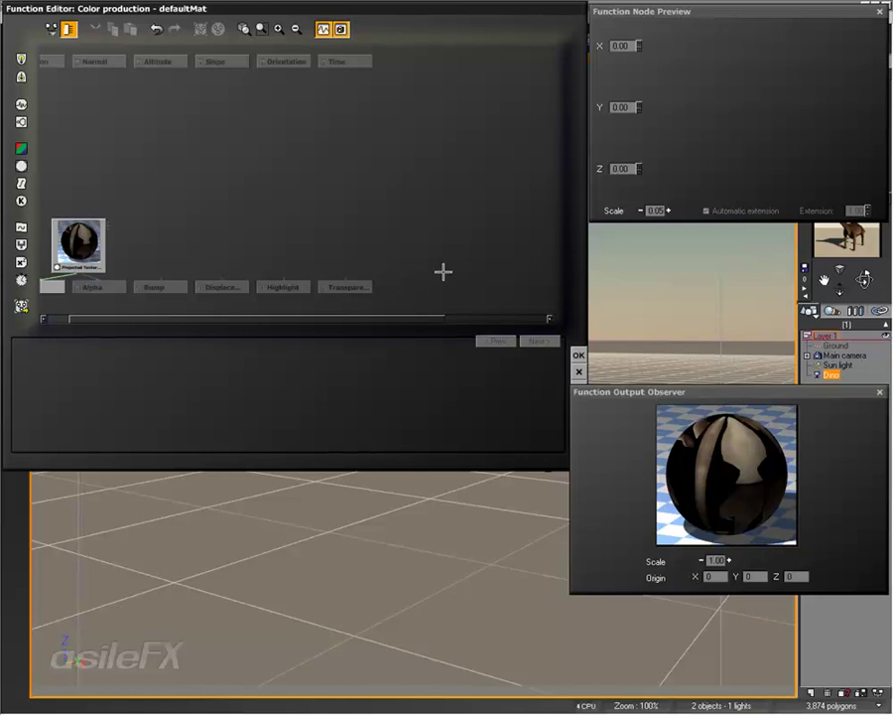
Step: Add a Normal Mapping output node beside the Highlight output and shift the Transparency output away from it
{"action": "right_click", "coordinate": [367, 133]}
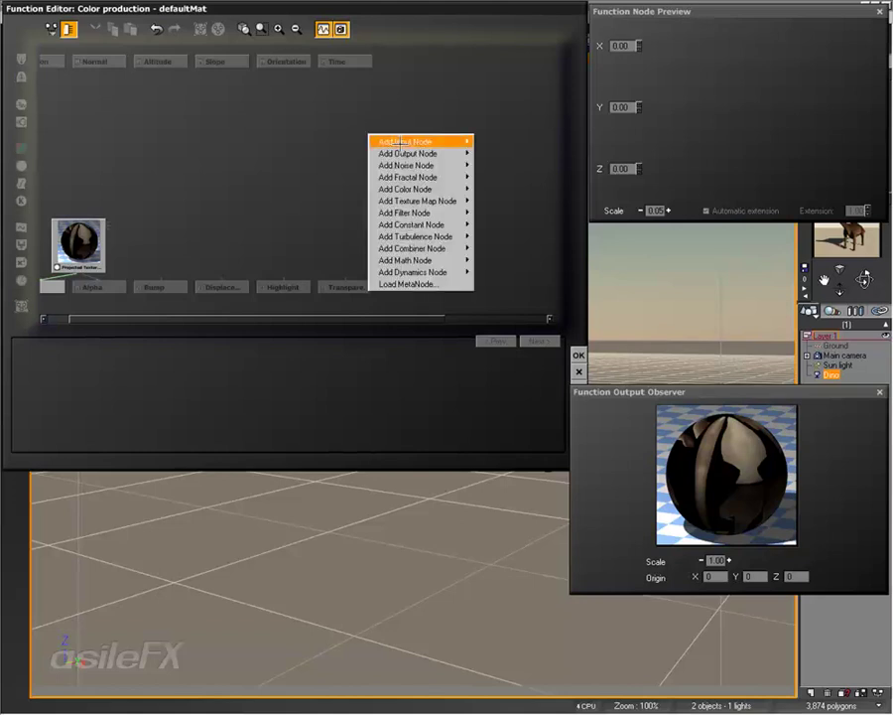
{"action": "mouse_move", "coordinate": [414, 151]}
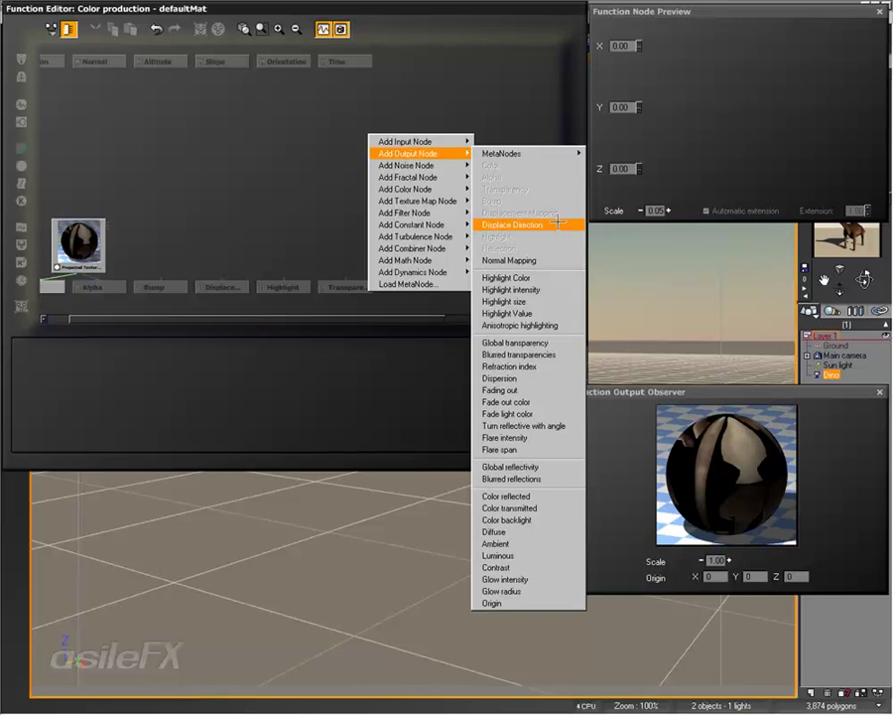
{"action": "left_click", "coordinate": [550, 260]}
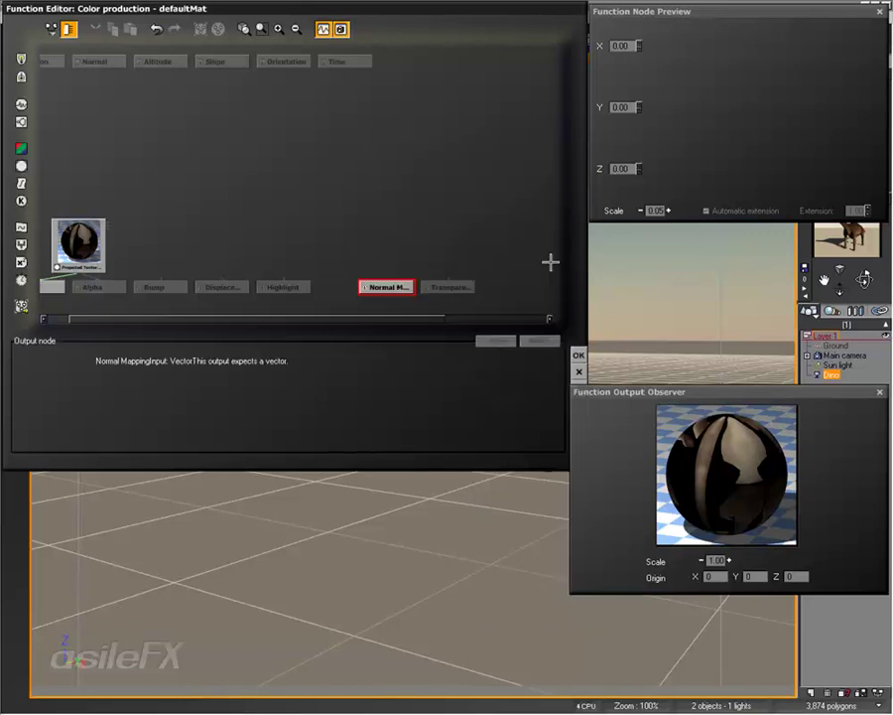
{"action": "left_click_drag", "start_coordinate": [355, 279], "coordinate": [314, 282]}
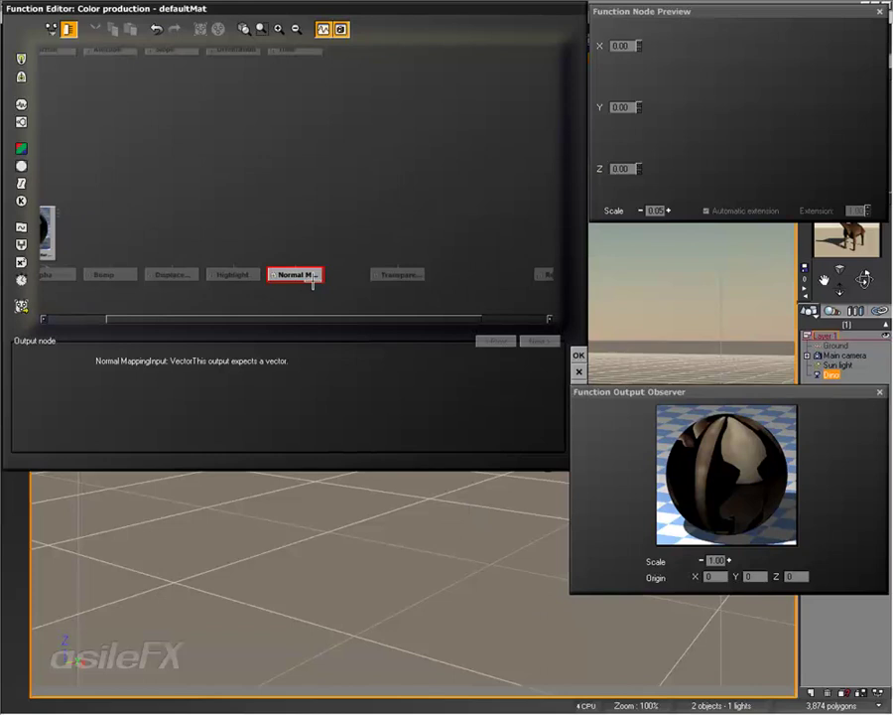
{"action": "left_click_drag", "start_coordinate": [387, 275], "coordinate": [486, 283]}
Step: Add a Displace Direction output node next to the Normal Mapping output
{"action": "right_click", "coordinate": [360, 194]}
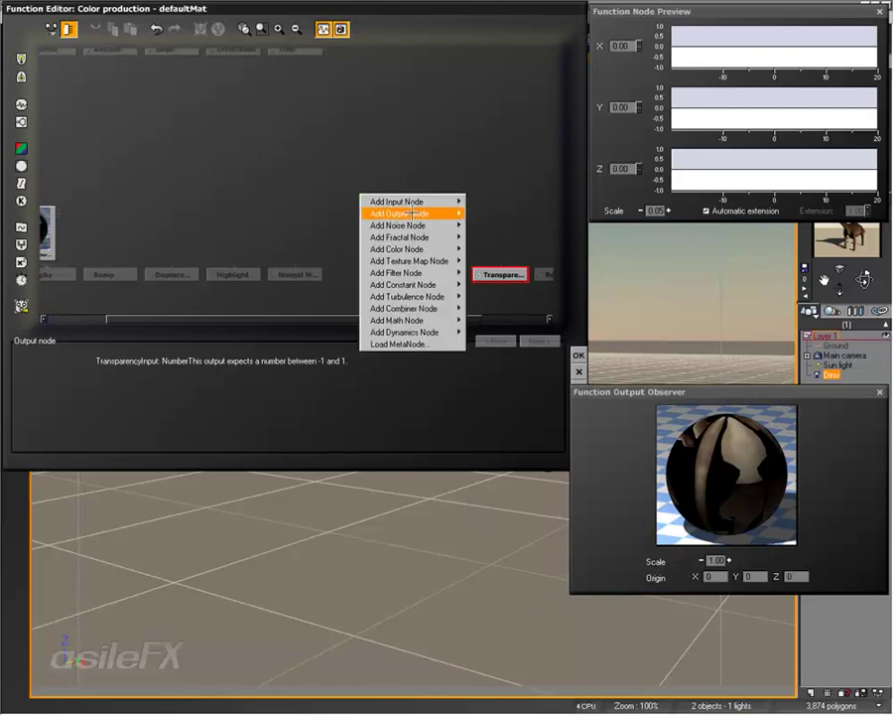
{"action": "mouse_move", "coordinate": [412, 214]}
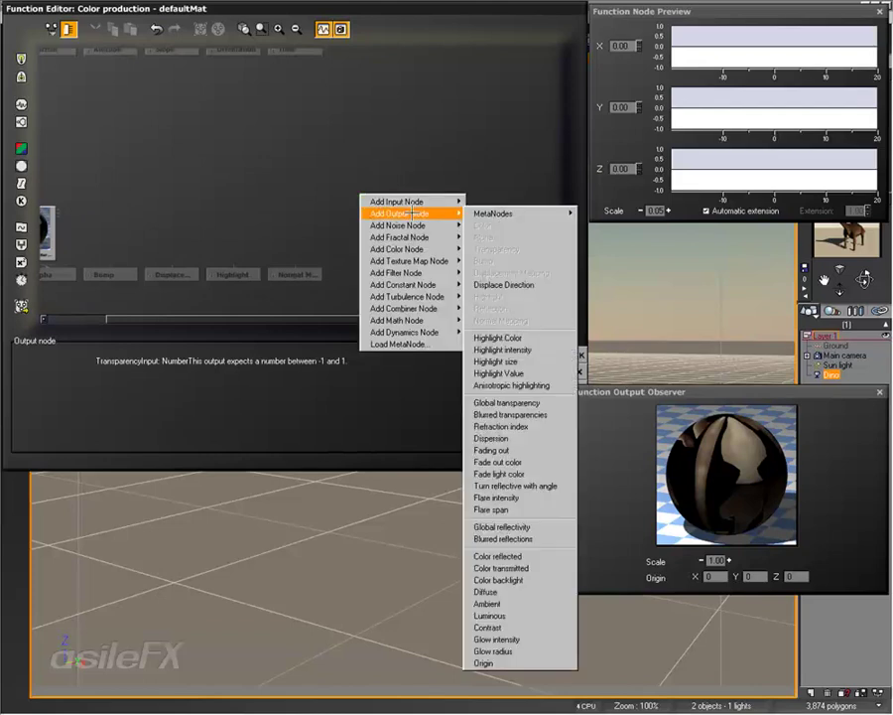
{"action": "left_click", "coordinate": [504, 285]}
{"action": "middle_click_drag", "start_coordinate": [436, 245], "coordinate": [441, 241]}
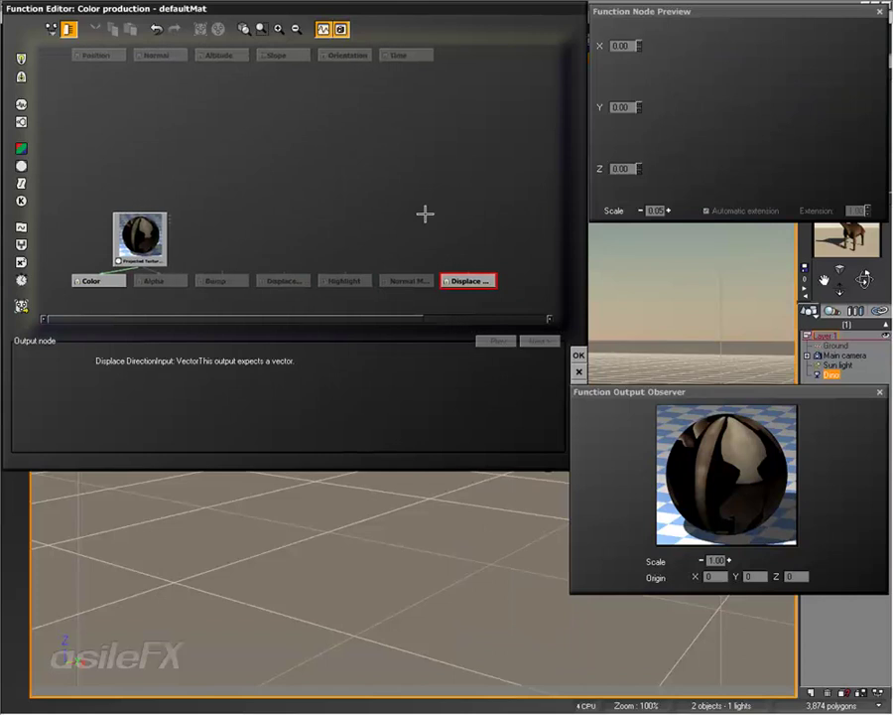
Step: Move the Projected Texture Map node up above the Alpha output and select an empty slot above the Normal Mapping output
{"action": "left_click", "coordinate": [424, 214]}
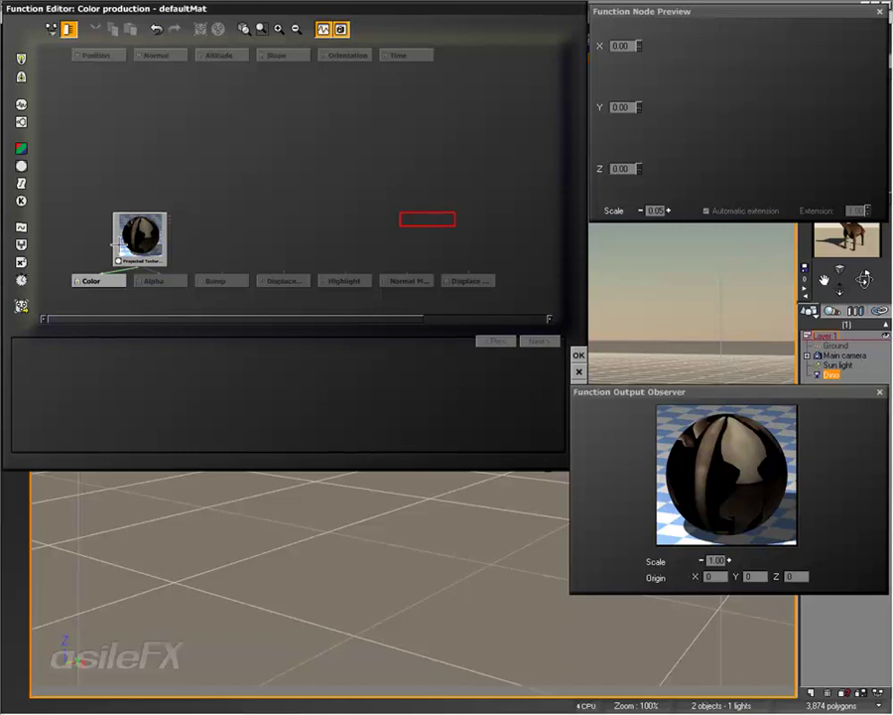
{"action": "left_click_drag", "start_coordinate": [120, 247], "coordinate": [142, 185]}
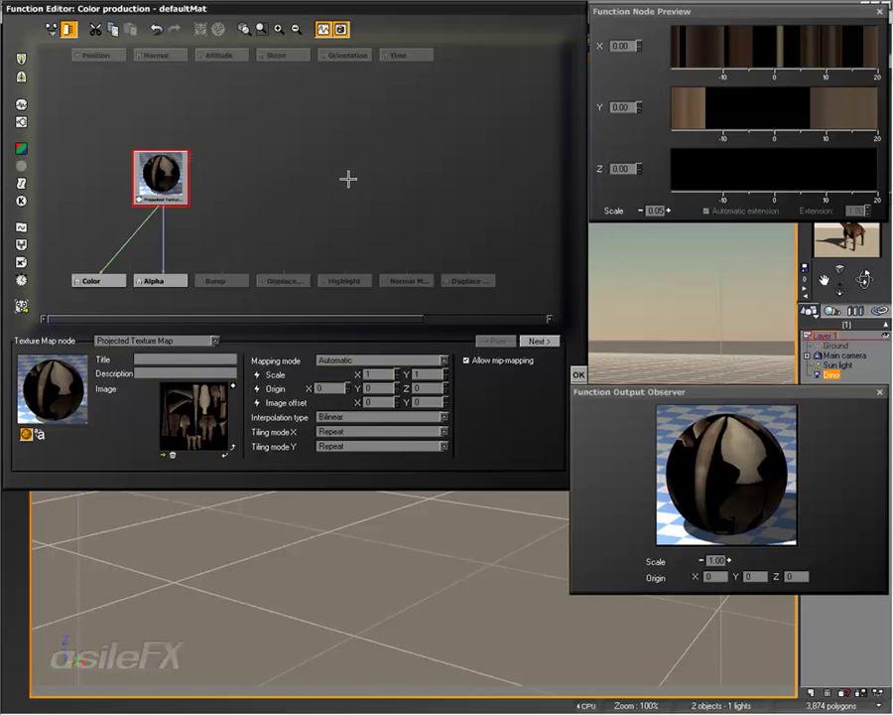
{"action": "left_click", "coordinate": [434, 166]}
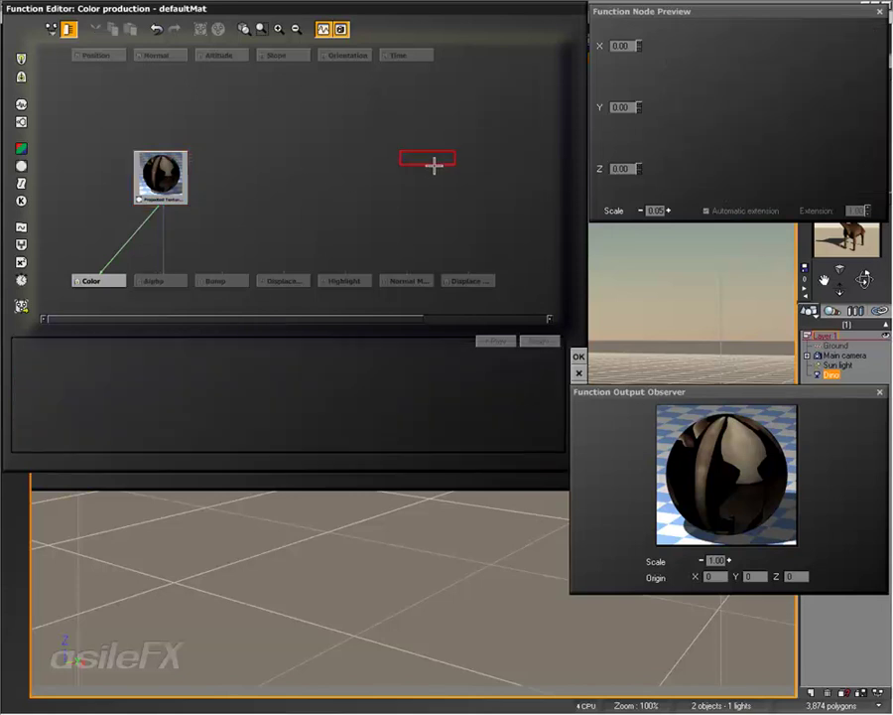
Step: Add a second Projected Texture Map node, load the dinosaur's normal map image into it, and place it higher above the Normal Mapping output
{"action": "left_click", "coordinate": [22, 166]}
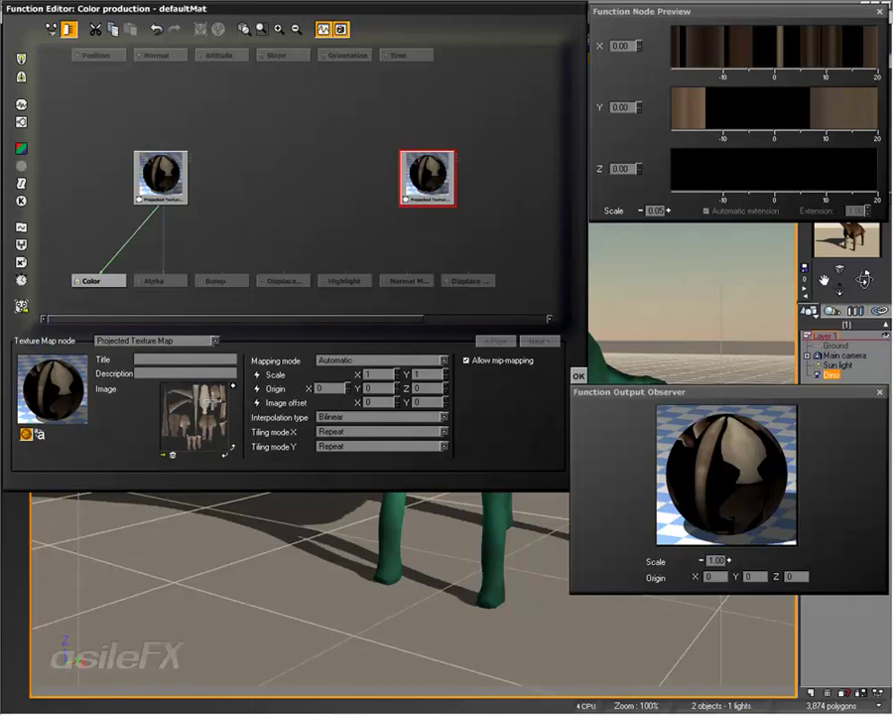
{"action": "left_click", "coordinate": [163, 457]}
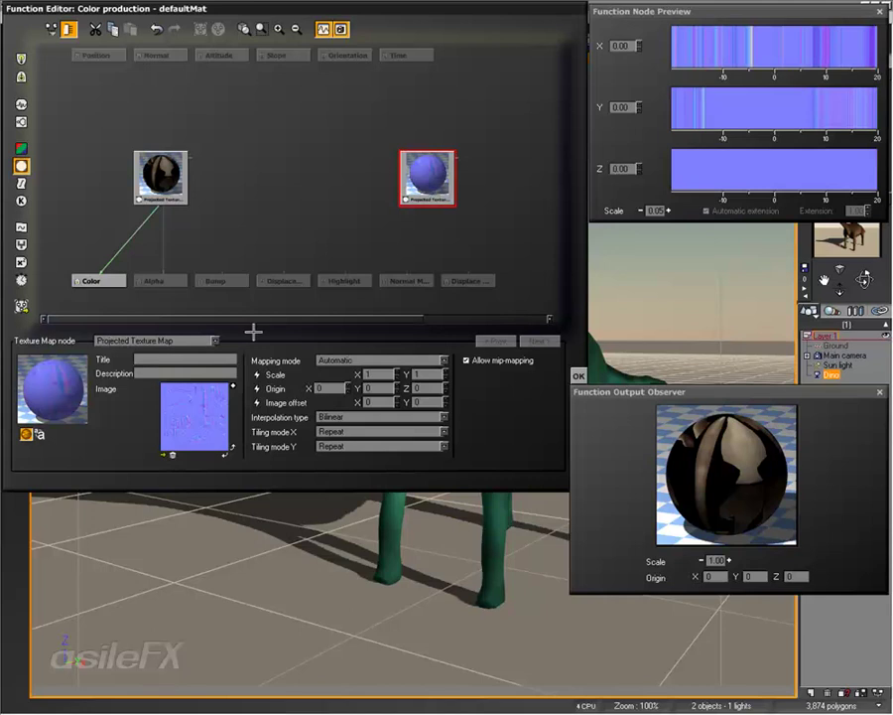
{"action": "left_click_drag", "start_coordinate": [423, 179], "coordinate": [442, 178]}
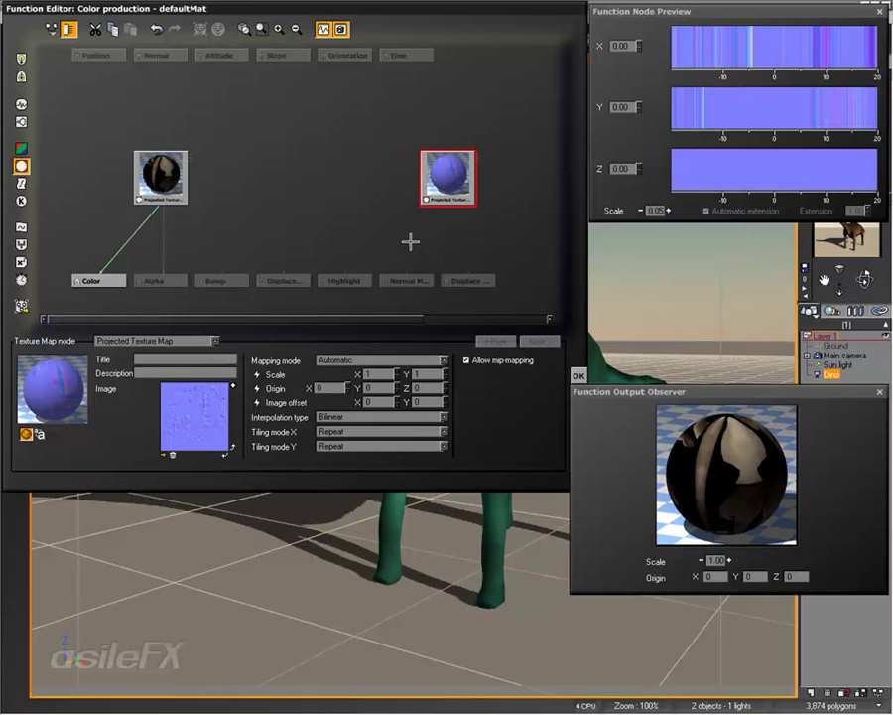
{"action": "left_click_drag", "start_coordinate": [443, 199], "coordinate": [420, 137]}
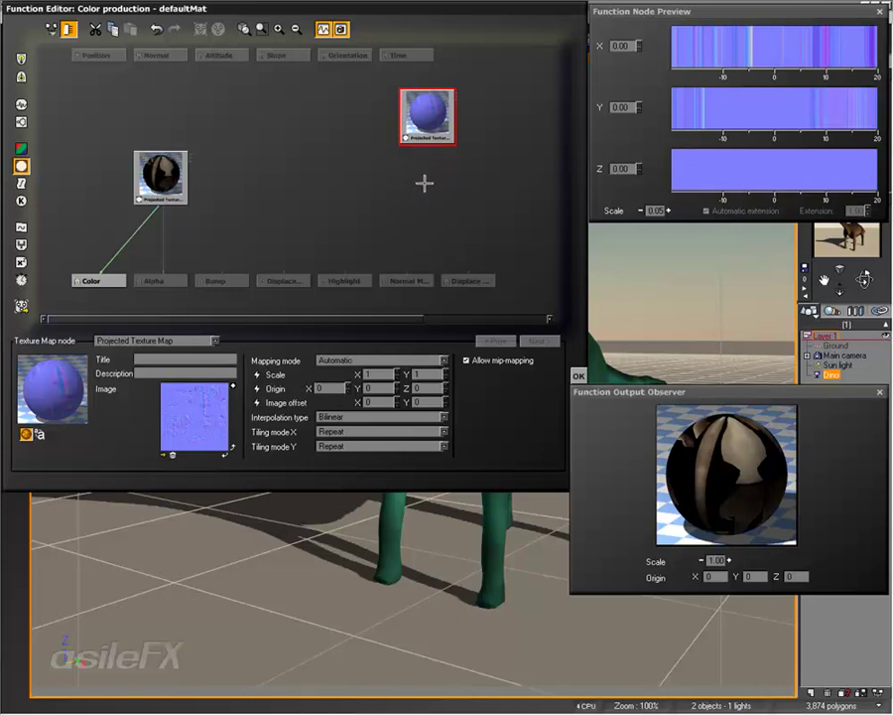
Step: Add an RGB to Normal vector math node below the normal map texture node and feed the texture into it
{"action": "left_click", "coordinate": [440, 159]}
{"action": "right_click", "coordinate": [429, 165]}
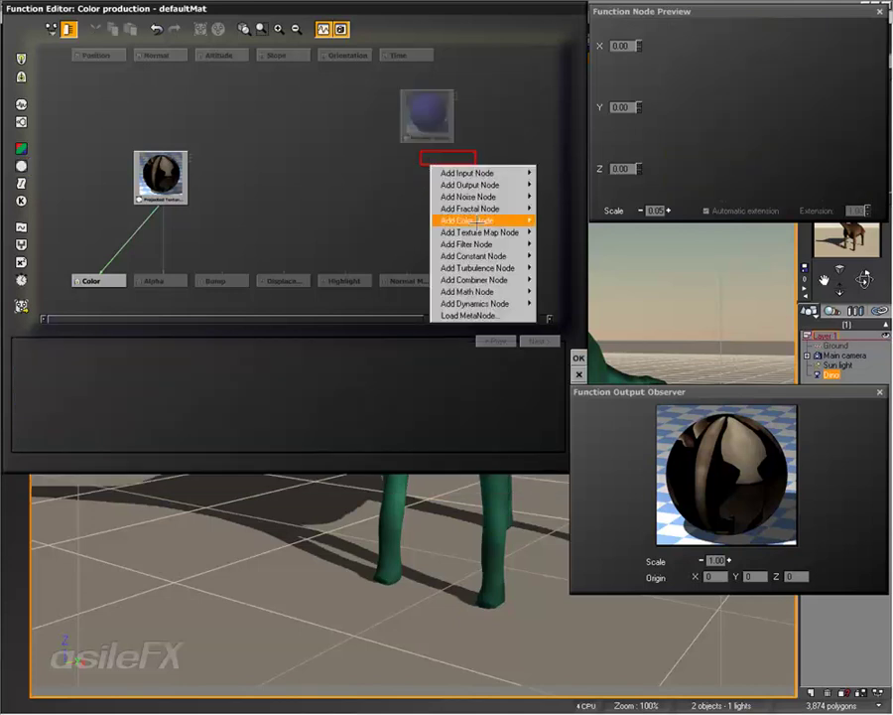
{"action": "mouse_move", "coordinate": [491, 292]}
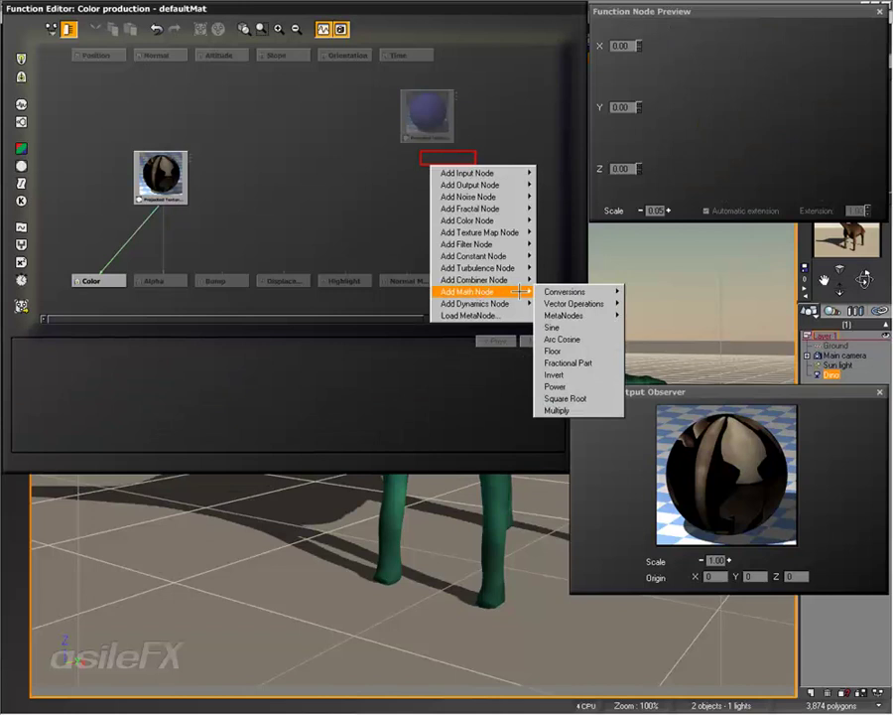
{"action": "mouse_move", "coordinate": [590, 303]}
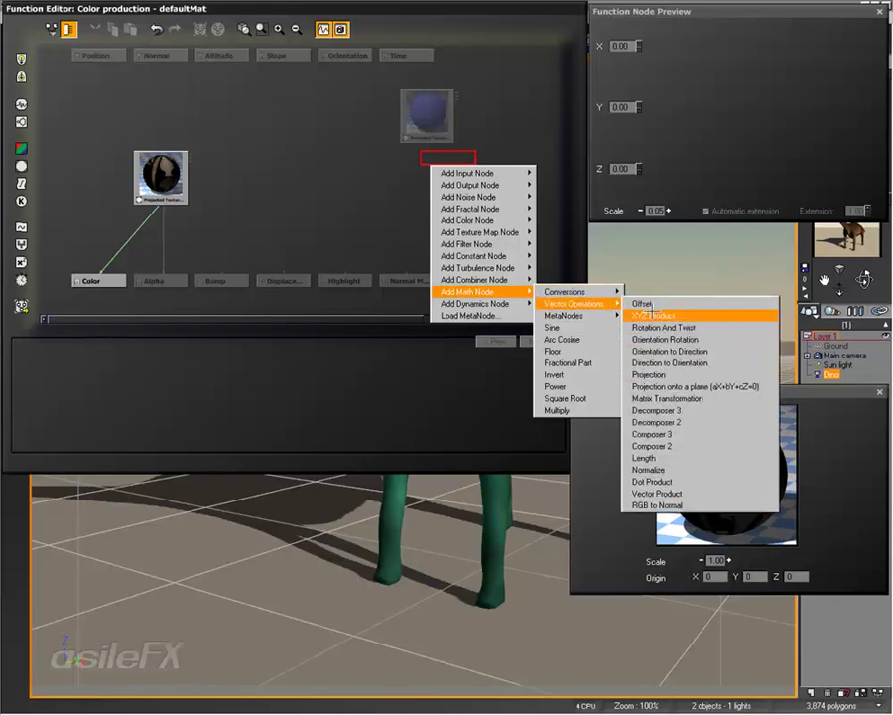
{"action": "left_click", "coordinate": [737, 501]}
{"action": "left_click_drag", "start_coordinate": [451, 161], "coordinate": [418, 127]}
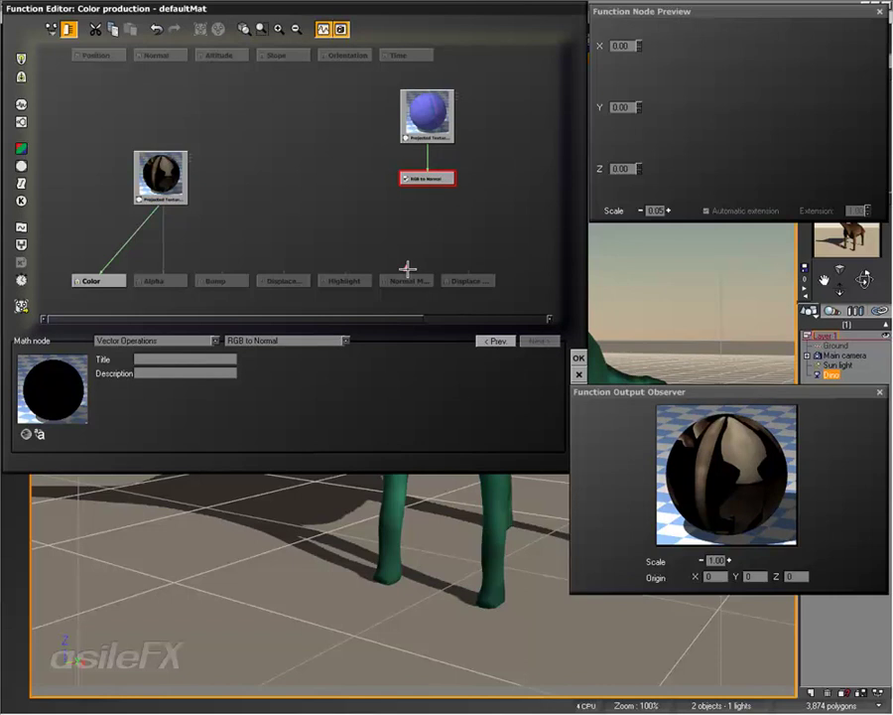
Step: Connect the RGB to Normal node to both the Normal Mapping and Displace Direction outputs
{"action": "left_click_drag", "start_coordinate": [407, 268], "coordinate": [434, 215]}
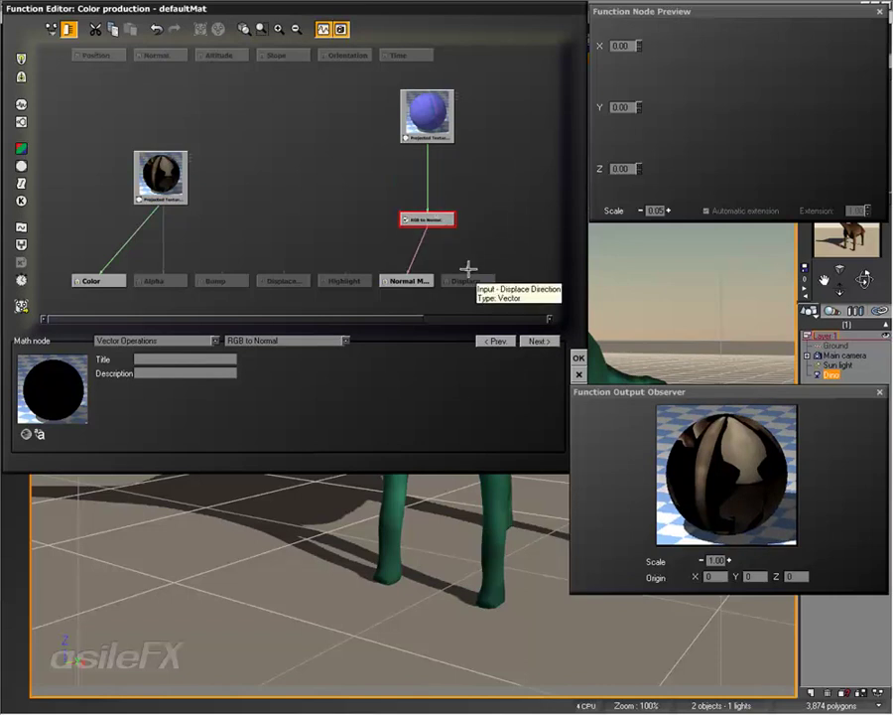
{"action": "left_click_drag", "start_coordinate": [467, 268], "coordinate": [436, 214]}
{"action": "left_click_drag", "start_coordinate": [301, 177], "coordinate": [354, 182]}
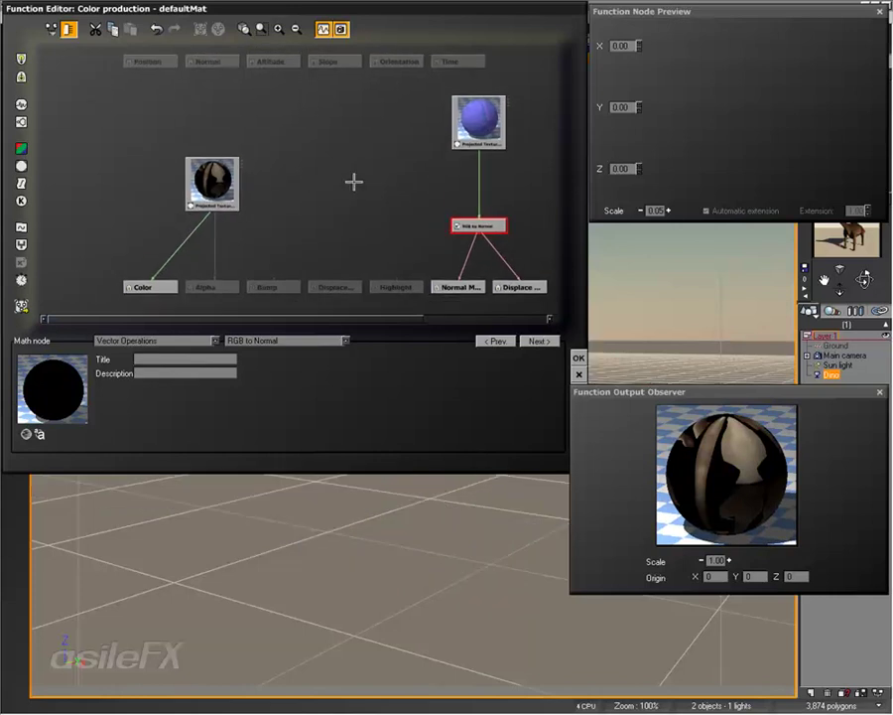
{"action": "left_click", "coordinate": [579, 355]}
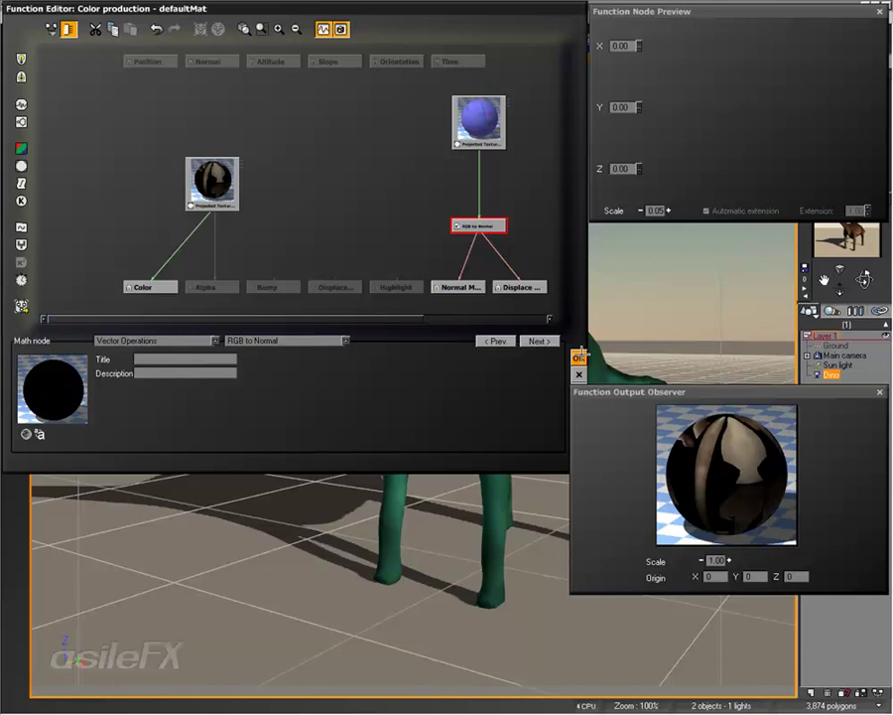
Step: Add a constant node between the two texture branches and make it a Constant Number
{"action": "left_click", "coordinate": [377, 204]}
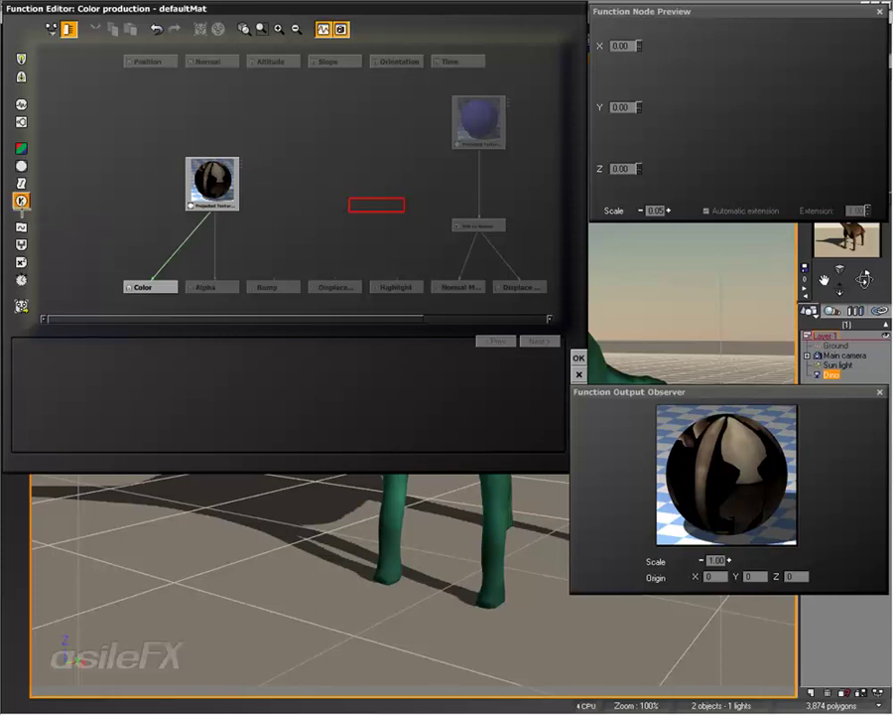
{"action": "left_click", "coordinate": [20, 199]}
{"action": "left_click", "coordinate": [175, 340]}
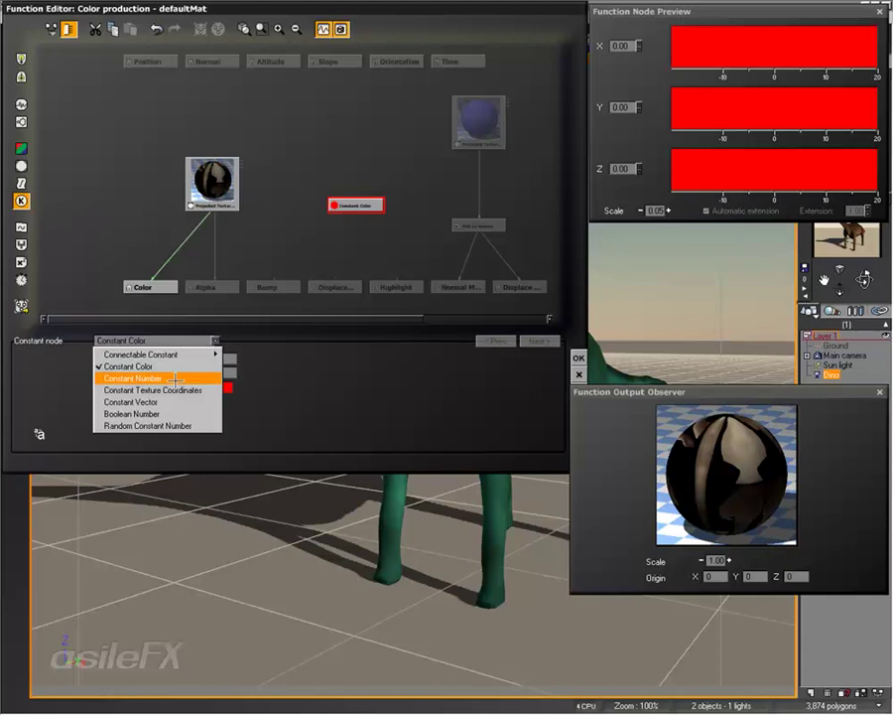
{"action": "left_click", "coordinate": [175, 378]}
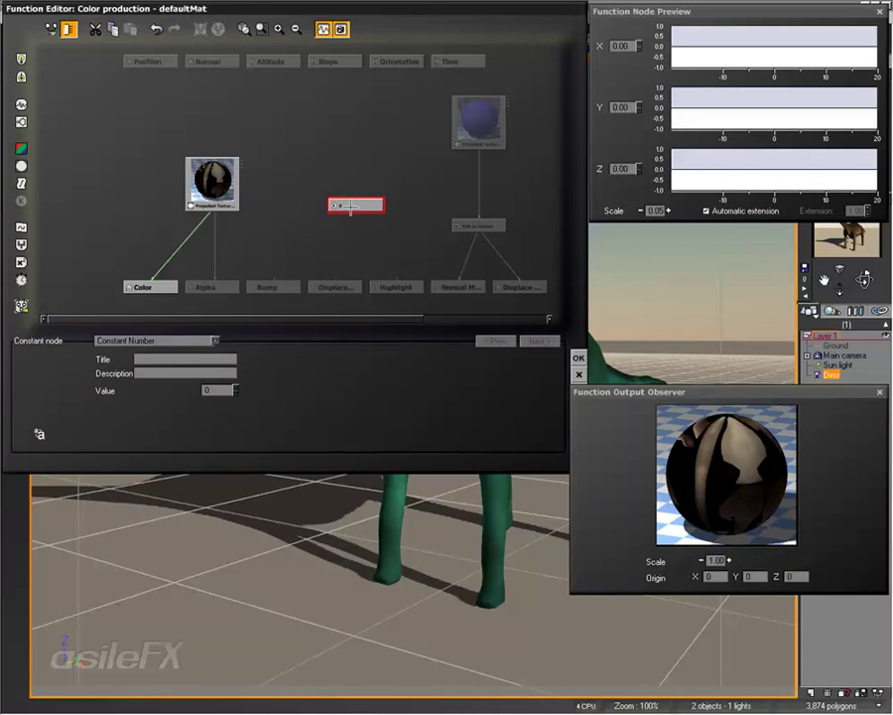
Step: Try to link the constant number node to the Bump and Displacement outputs, repositioning it above them
{"action": "left_click_drag", "start_coordinate": [347, 205], "coordinate": [306, 245]}
{"action": "left_click_drag", "start_coordinate": [272, 279], "coordinate": [337, 282]}
{"action": "left_click_drag", "start_coordinate": [274, 276], "coordinate": [329, 232]}
{"action": "left_click_drag", "start_coordinate": [335, 278], "coordinate": [315, 232]}
{"action": "left_click", "coordinate": [391, 190]}
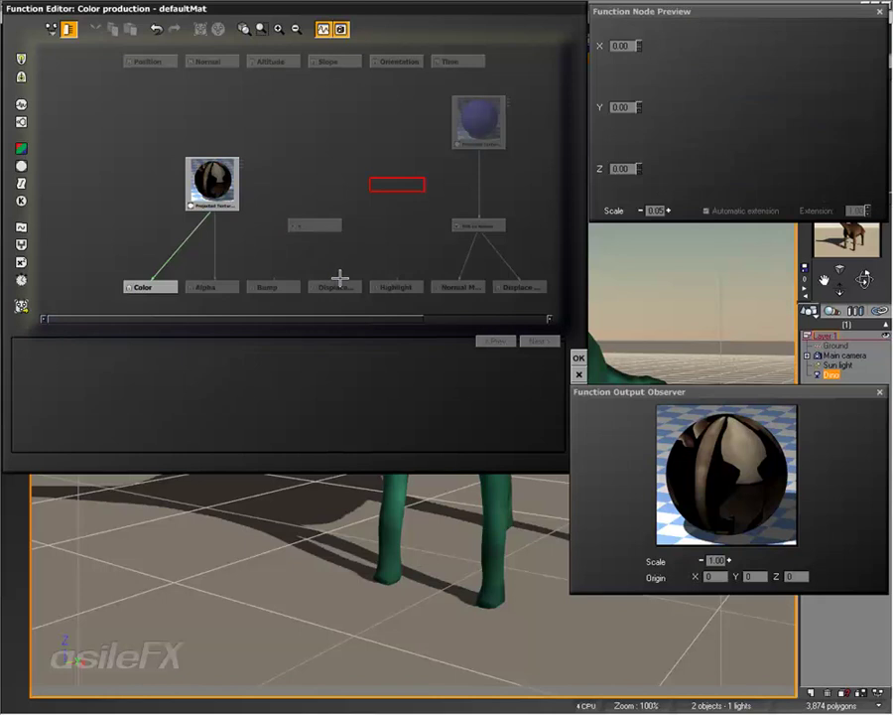
{"action": "left_click_drag", "start_coordinate": [335, 278], "coordinate": [327, 244]}
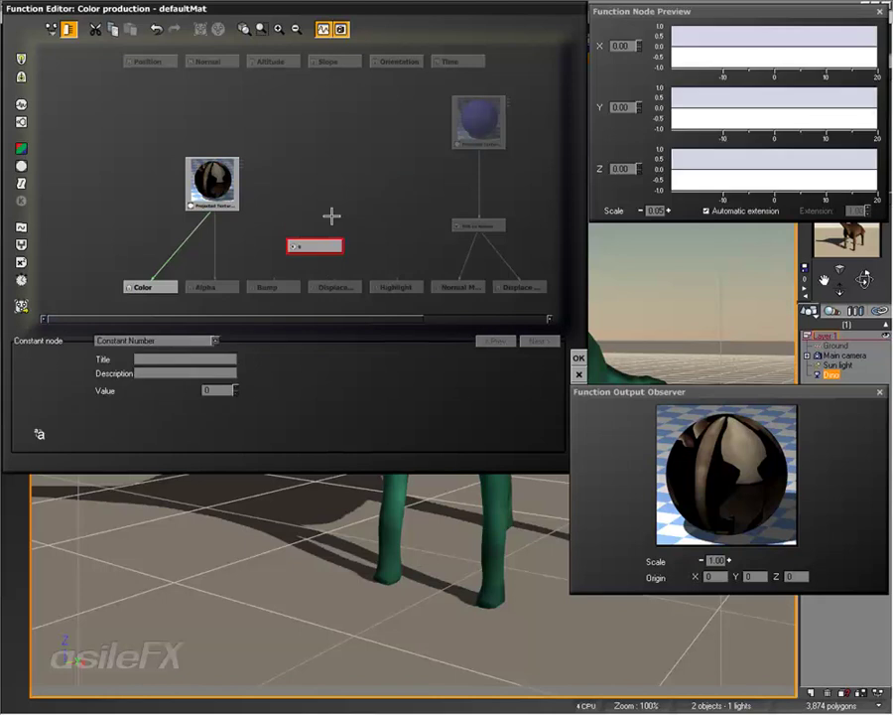
{"action": "left_click", "coordinate": [279, 31]}
{"action": "middle_click_drag", "start_coordinate": [371, 294], "coordinate": [370, 189]}
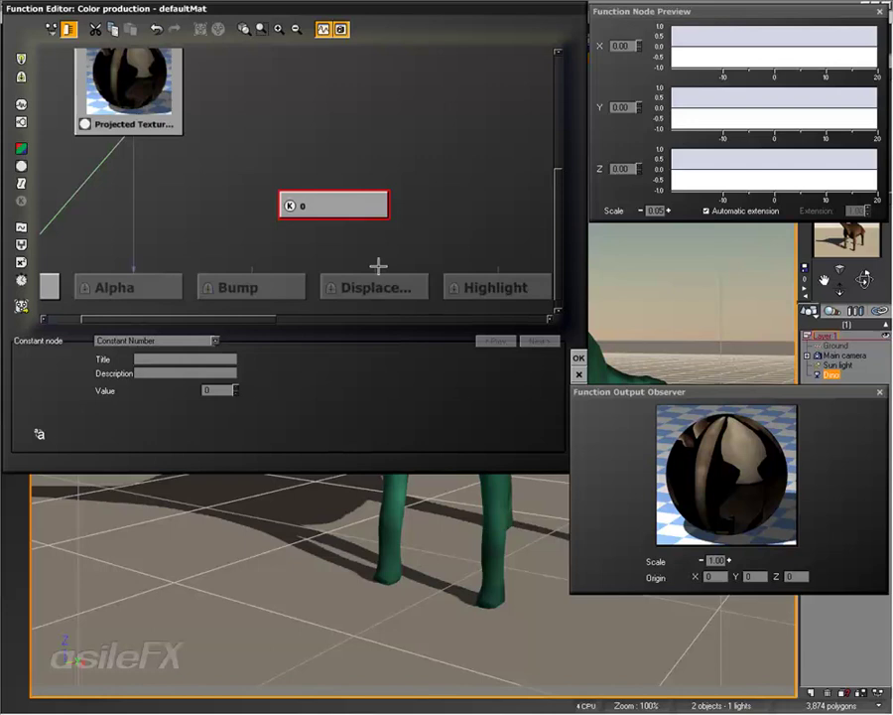
{"action": "left_click_drag", "start_coordinate": [375, 268], "coordinate": [335, 219]}
{"action": "left_click_drag", "start_coordinate": [375, 268], "coordinate": [336, 175]}
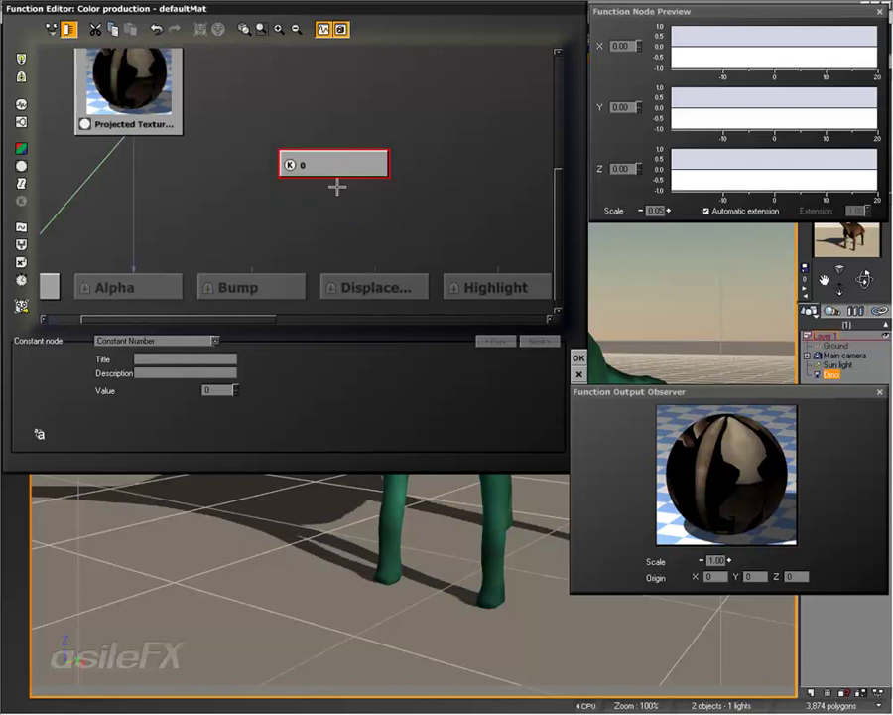
Step: Add a constant node with value 0 directly on the Bump output and place it between the Bump and Displacement outputs
{"action": "left_click", "coordinate": [277, 286]}
{"action": "left_click", "coordinate": [29, 198]}
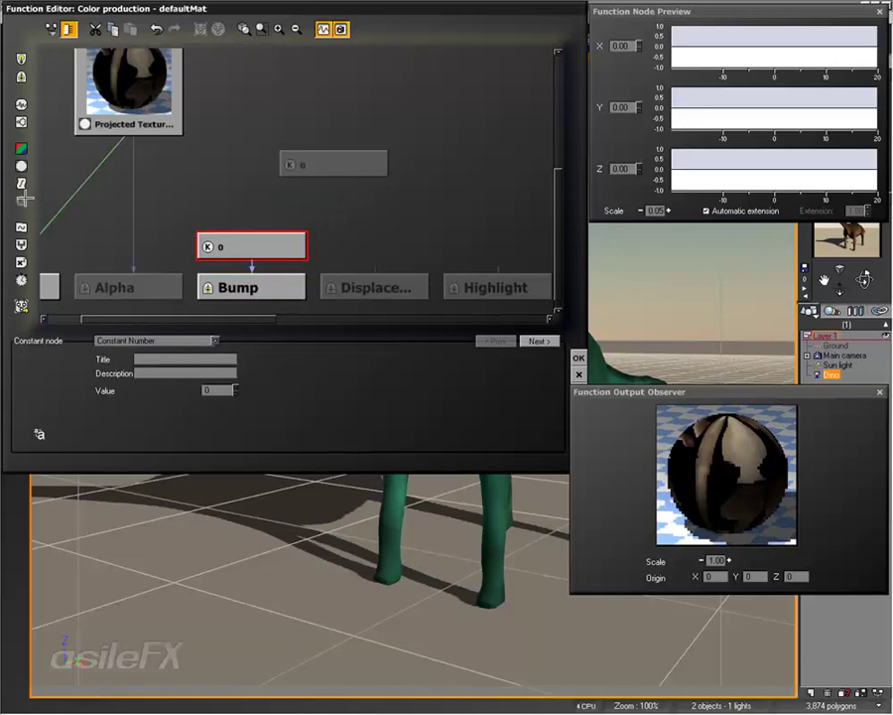
{"action": "left_click_drag", "start_coordinate": [238, 236], "coordinate": [330, 175]}
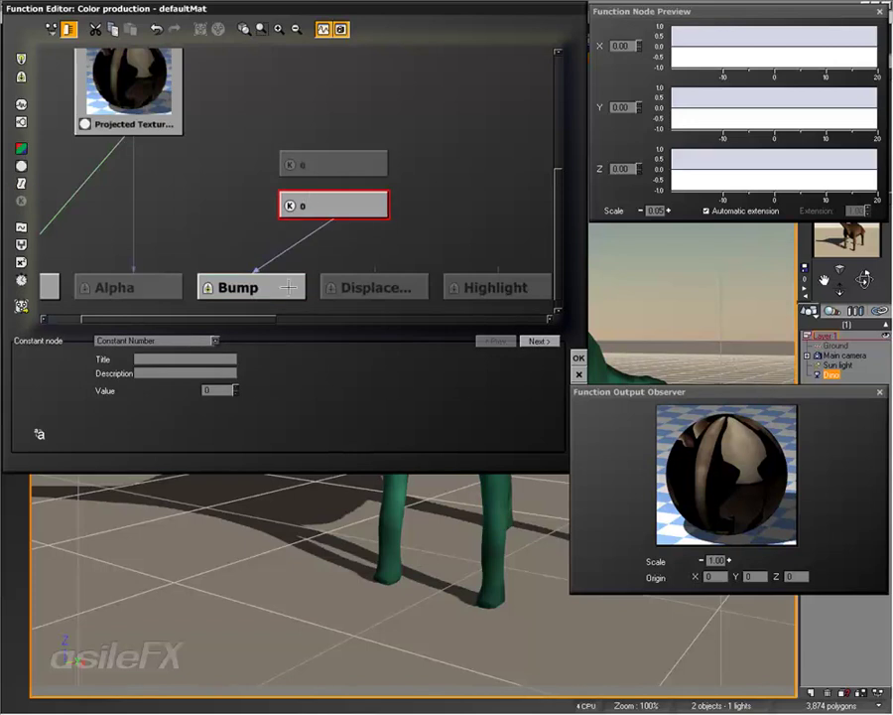
{"action": "left_click", "coordinate": [248, 286]}
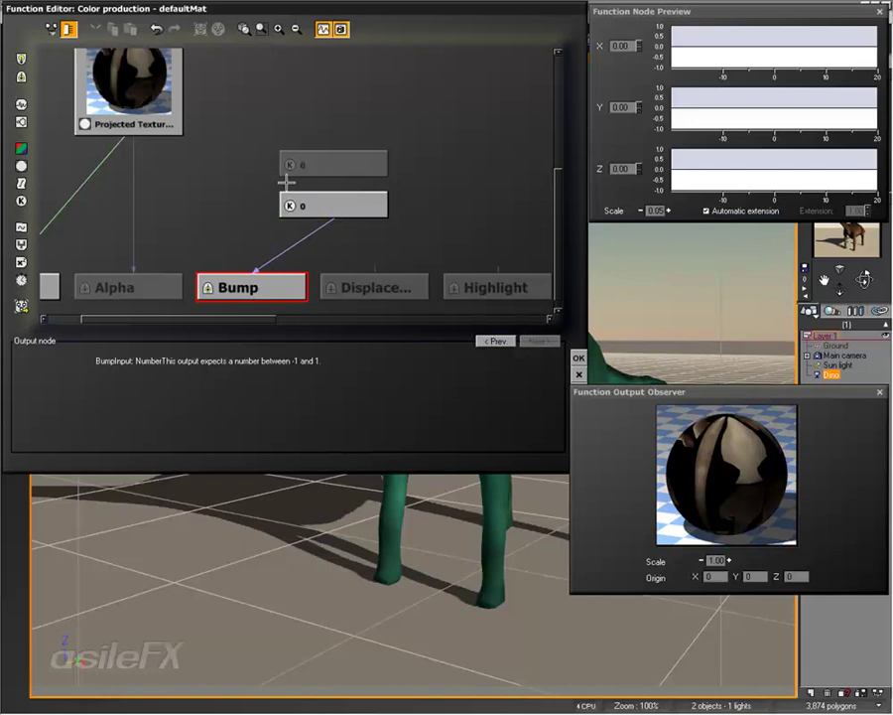
Step: Delete the unconnected constant node, link the remaining one to the Displacement output, and accept the function graph
{"action": "left_click", "coordinate": [324, 161]}
{"action": "key", "text": "Delete"}
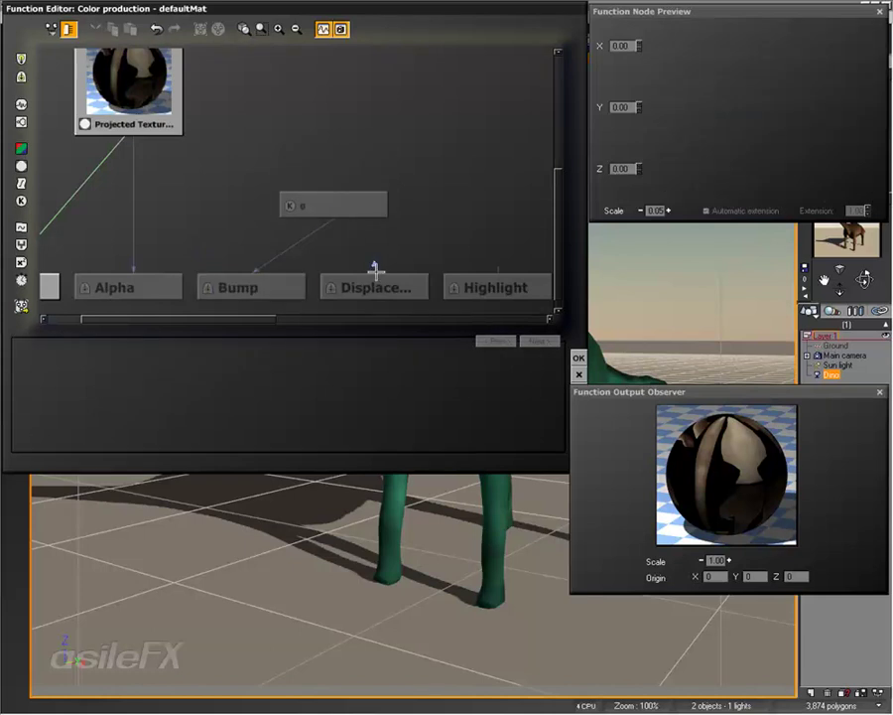
{"action": "left_click_drag", "start_coordinate": [374, 270], "coordinate": [333, 210]}
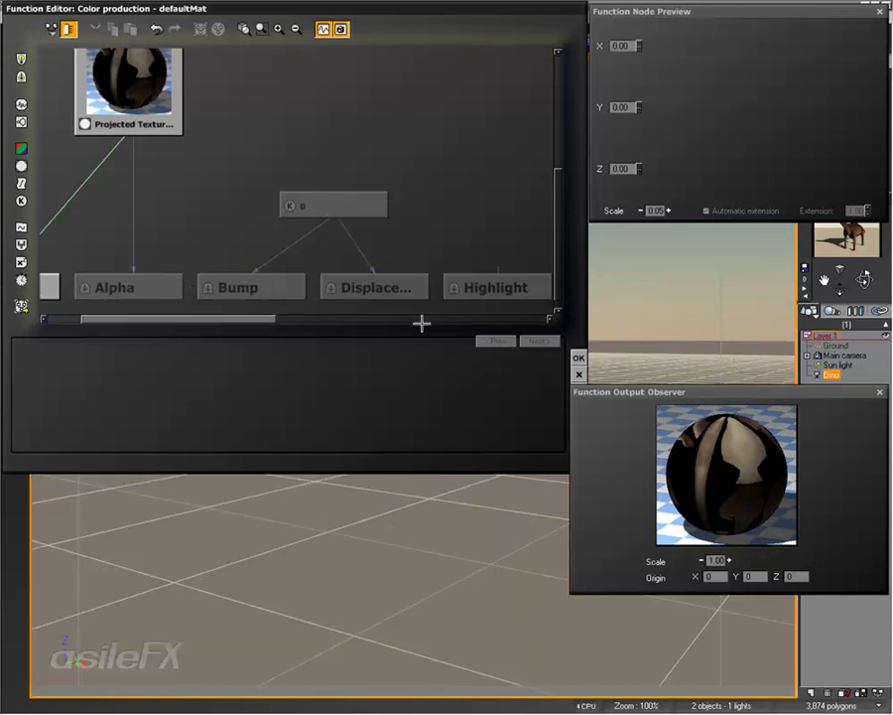
{"action": "left_click", "coordinate": [577, 355]}
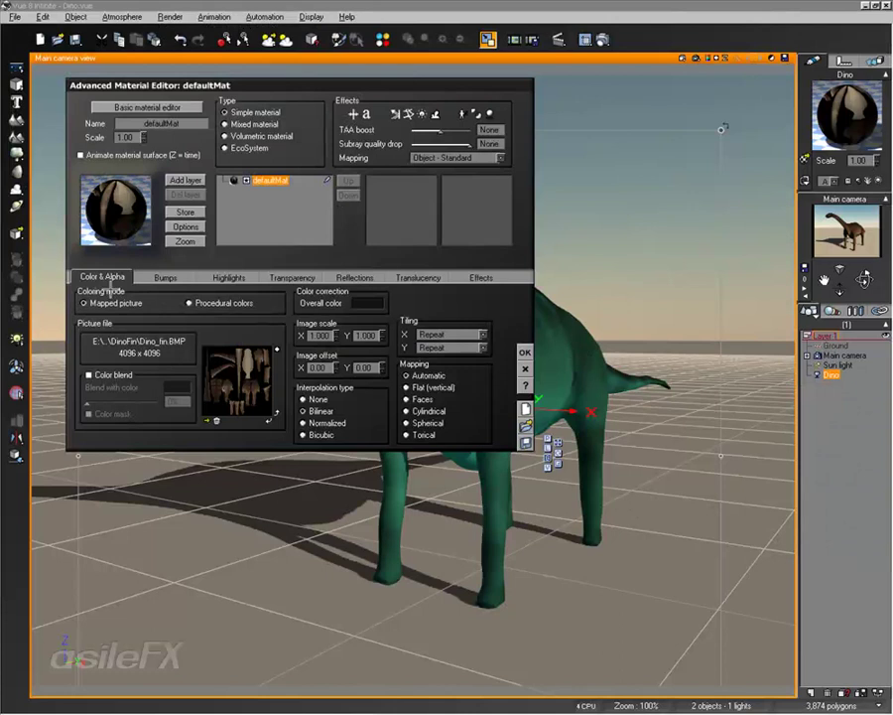
Step: Check the material's bump settings, accept the material, and rotate the main camera around the dinosaur
{"action": "left_click", "coordinate": [162, 277]}
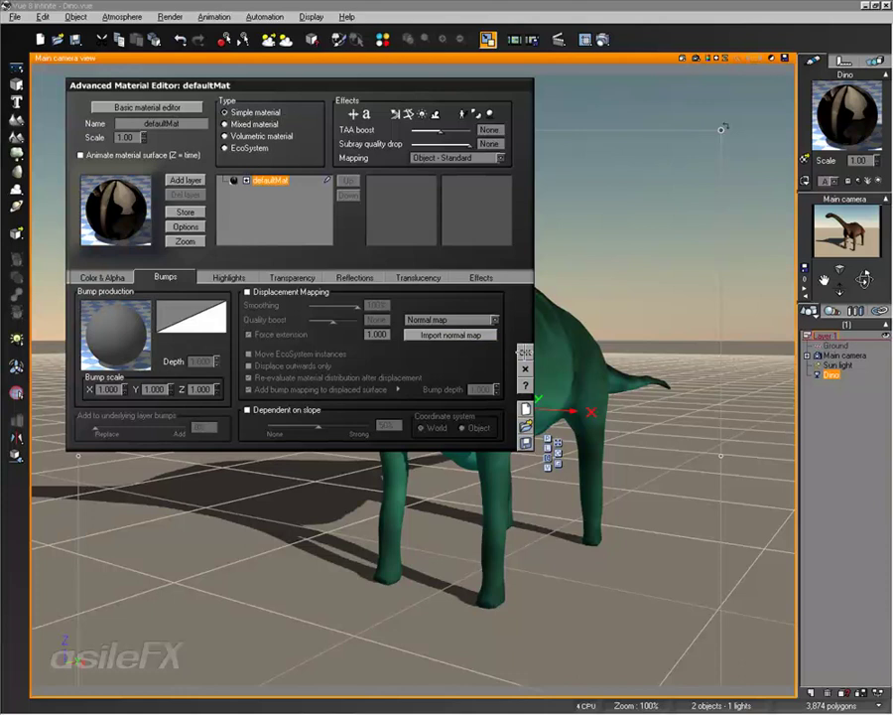
{"action": "left_click", "coordinate": [526, 352]}
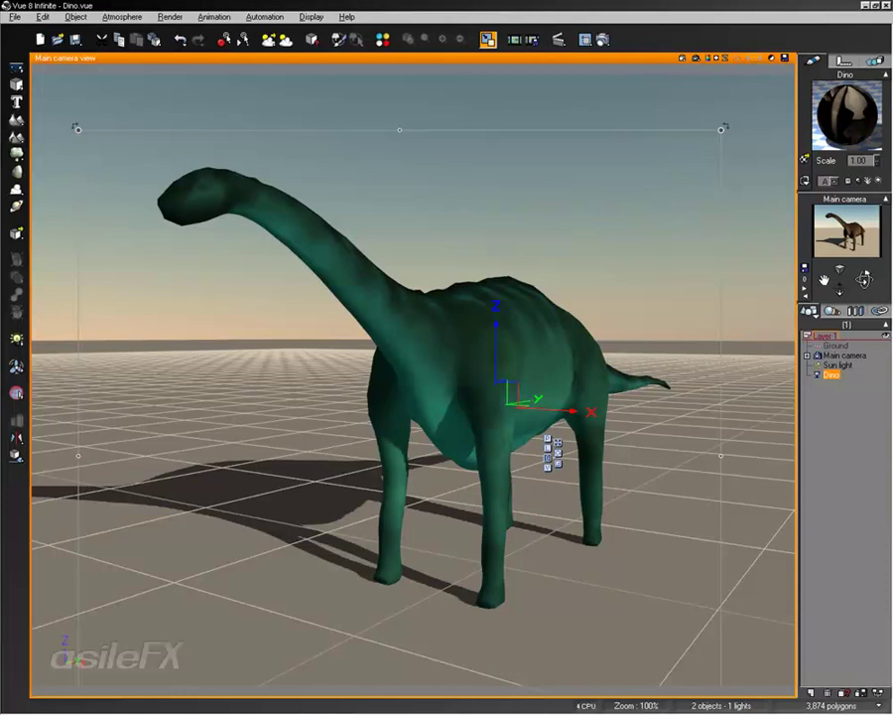
{"action": "left_click_drag", "start_coordinate": [862, 276], "coordinate": [853, 271]}
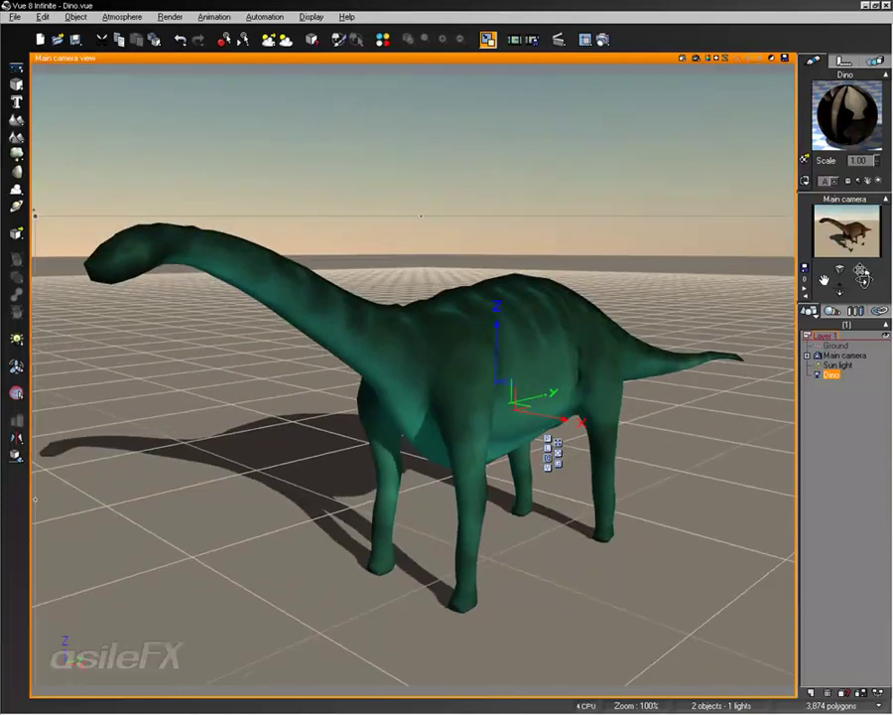
Step: Set the Dino material's highlight global intensity to 32% and accept the change
{"action": "double_click", "coordinate": [848, 112]}
{"action": "left_click", "coordinate": [210, 278]}
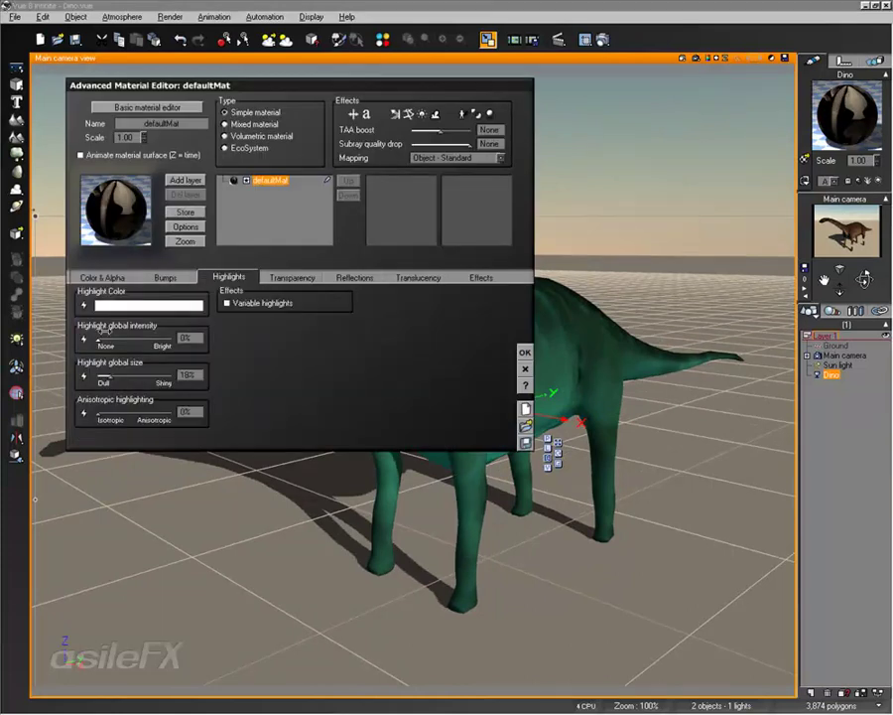
{"action": "left_click_drag", "start_coordinate": [100, 339], "coordinate": [139, 339]}
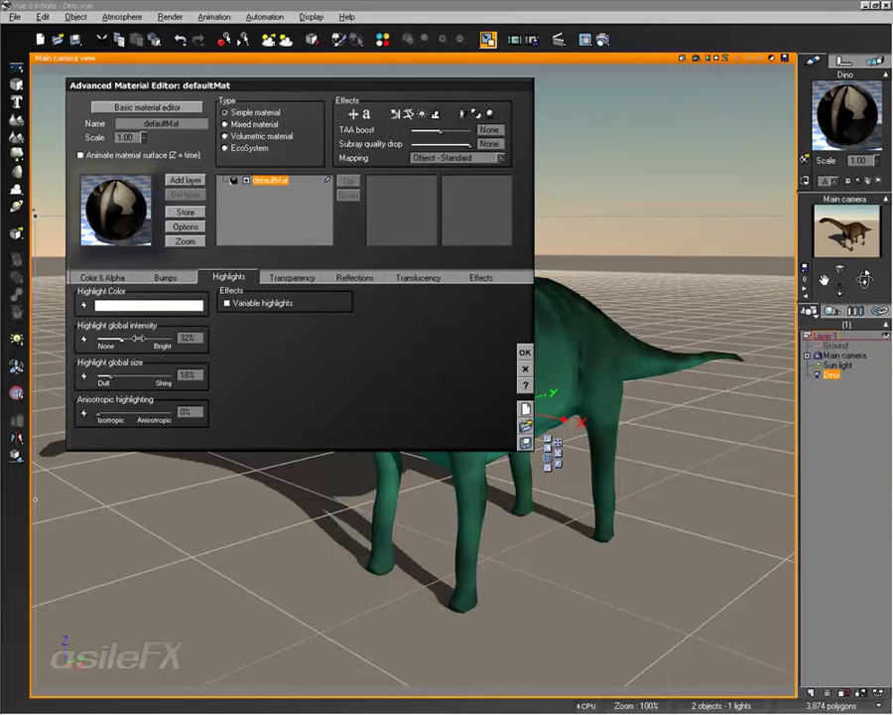
{"action": "left_click", "coordinate": [526, 352]}
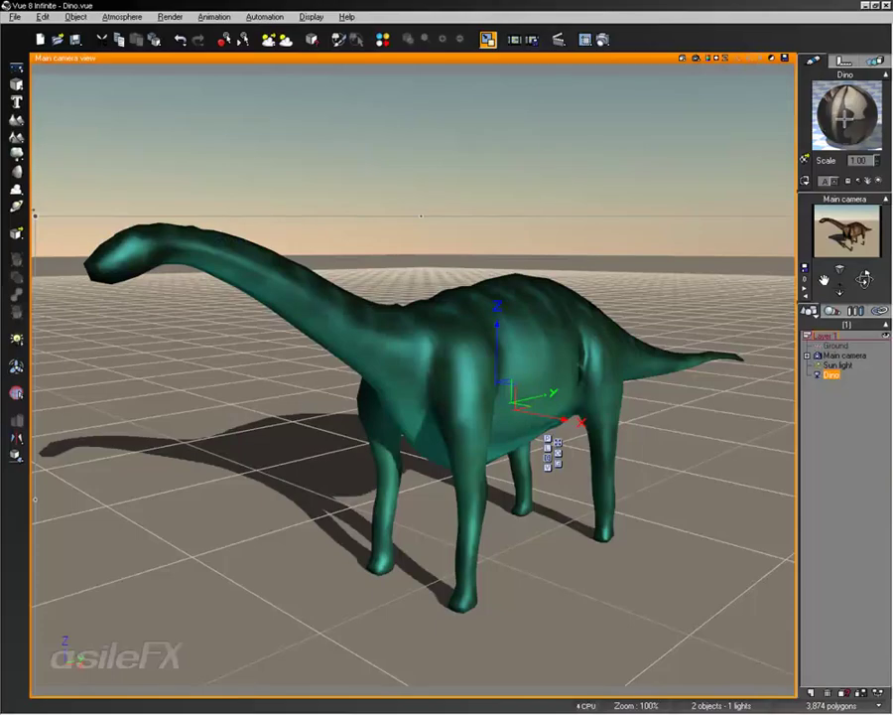
Step: Open the Dino material's bump function for editing and move the normal map texture node down closer to the RGB to Normal node
{"action": "double_click", "coordinate": [845, 117]}
{"action": "left_click", "coordinate": [165, 277]}
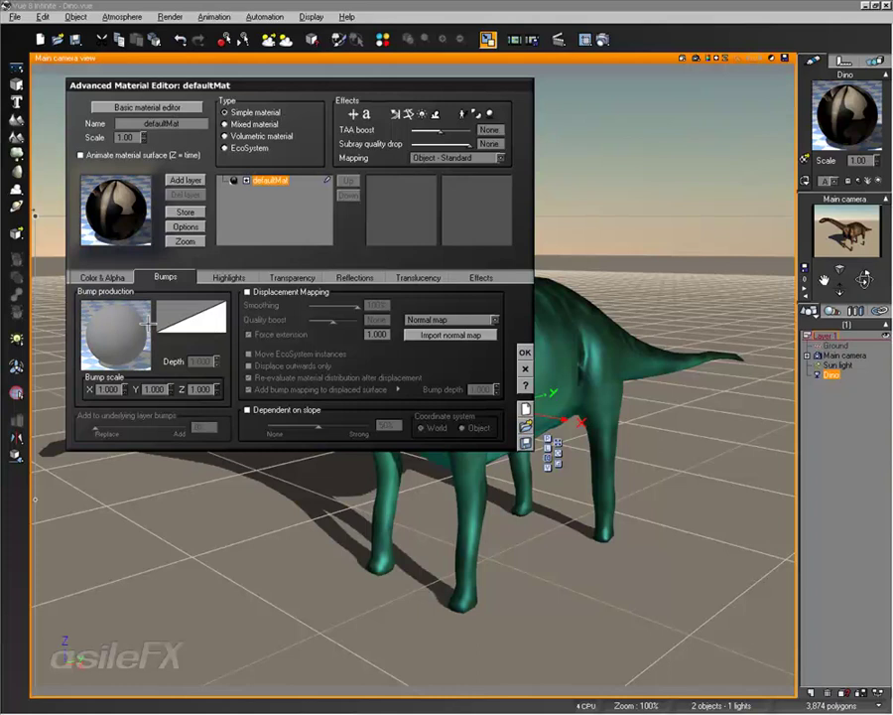
{"action": "right_click", "coordinate": [117, 353]}
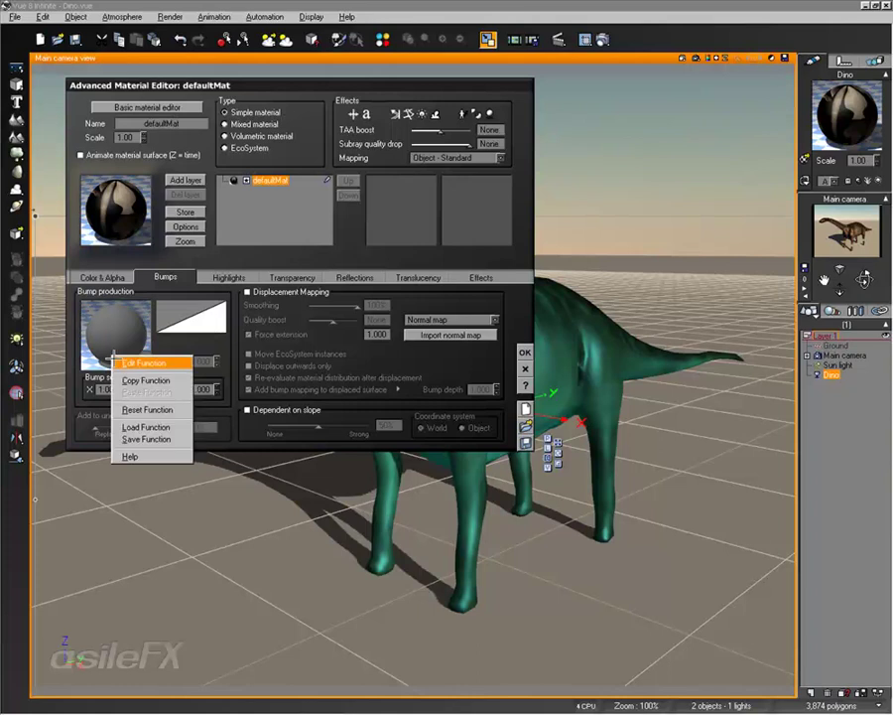
{"action": "left_click", "coordinate": [133, 364]}
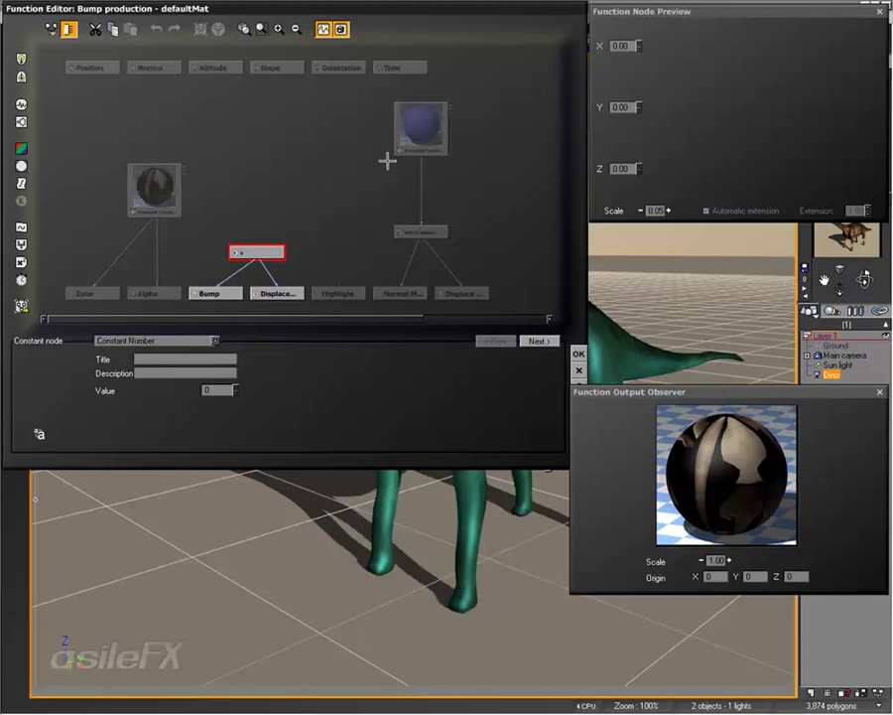
{"action": "left_click_drag", "start_coordinate": [427, 130], "coordinate": [426, 171]}
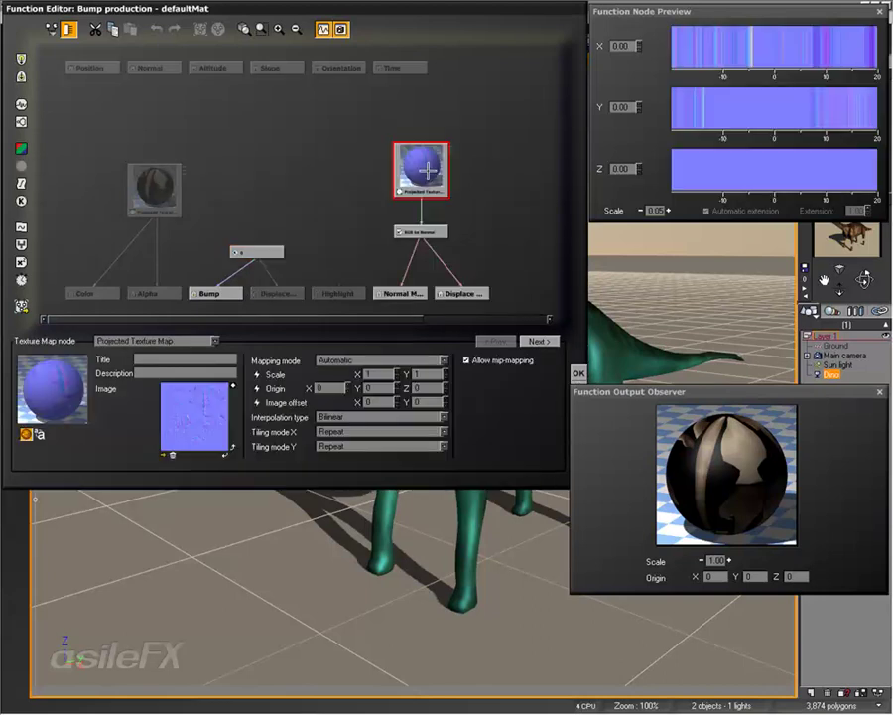
{"action": "left_click", "coordinate": [286, 169]}
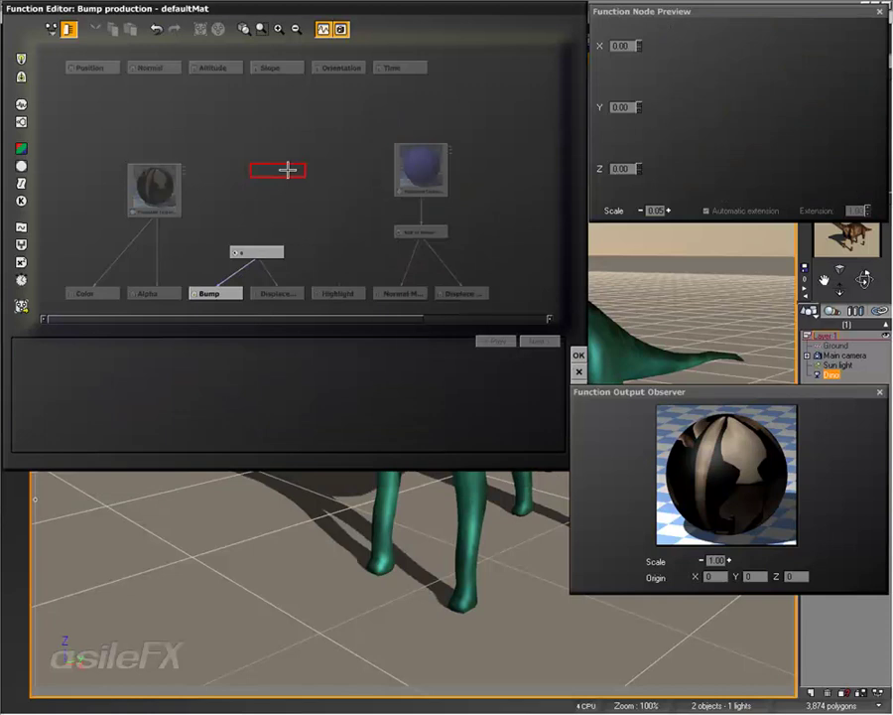
Step: Add a projected texture map node with the gray bump image and link its grayscale output to the Bump output
{"action": "left_click", "coordinate": [21, 166]}
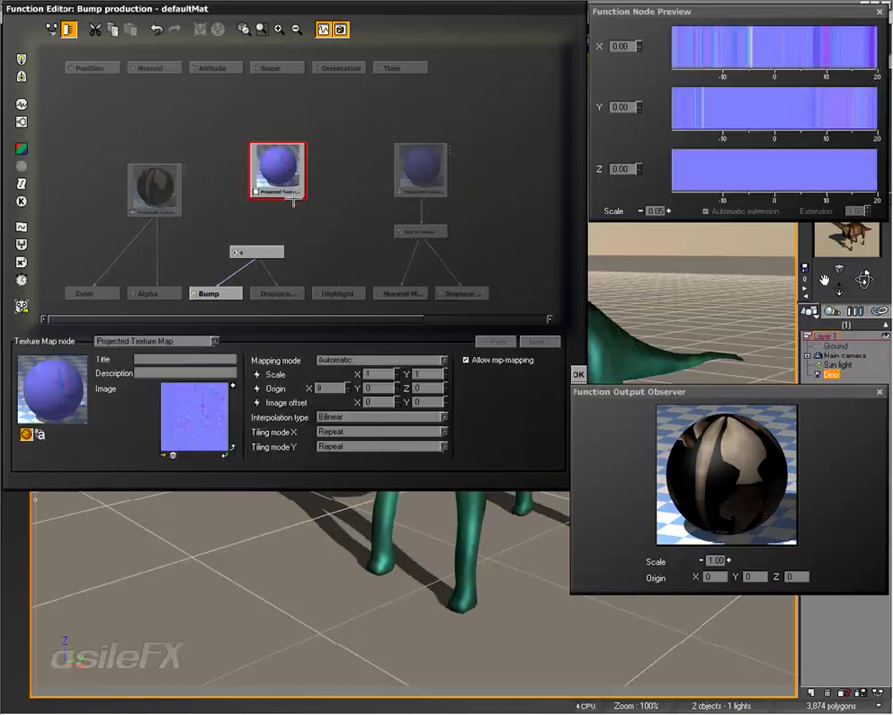
{"action": "left_click", "coordinate": [162, 456]}
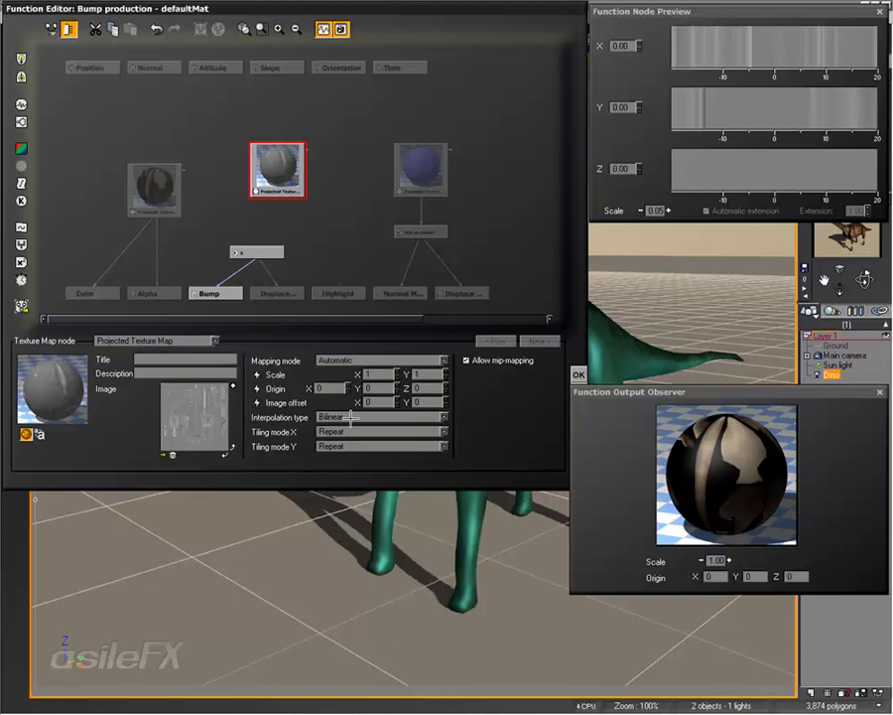
{"action": "left_click", "coordinate": [428, 181]}
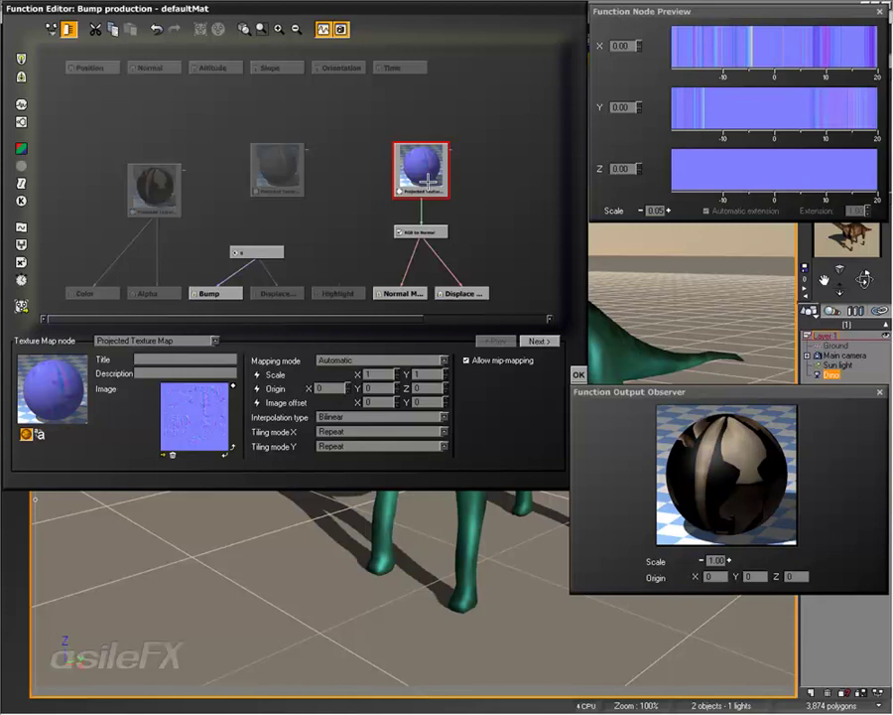
{"action": "left_click_drag", "start_coordinate": [249, 262], "coordinate": [266, 196]}
{"action": "left_click", "coordinate": [296, 202]}
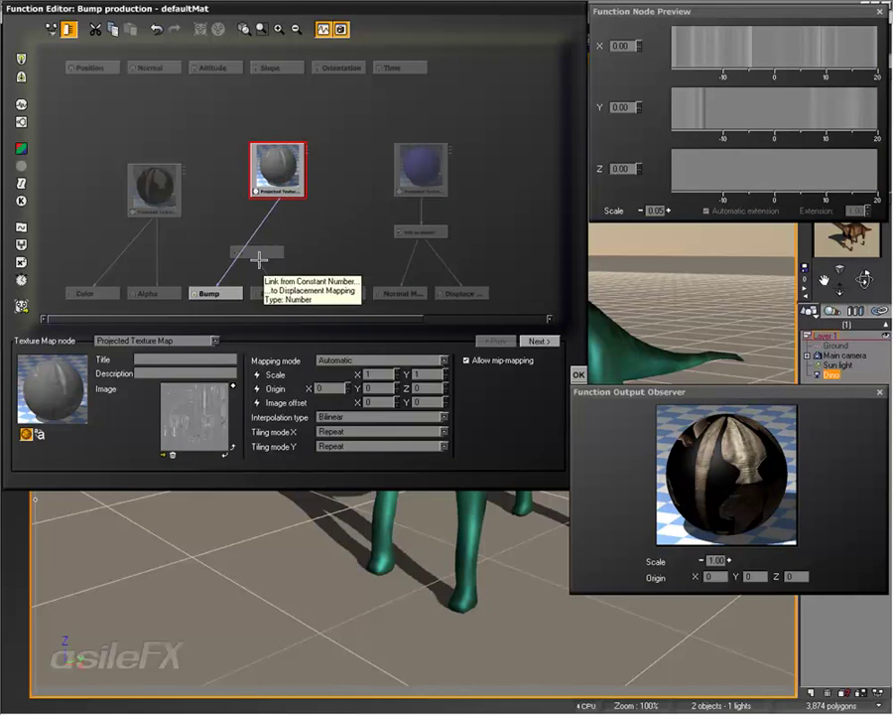
Step: Link the bump texture's grayscale output to the Displacement output, delete the leftover constant node, and accept the function graph
{"action": "left_click_drag", "start_coordinate": [258, 260], "coordinate": [283, 194]}
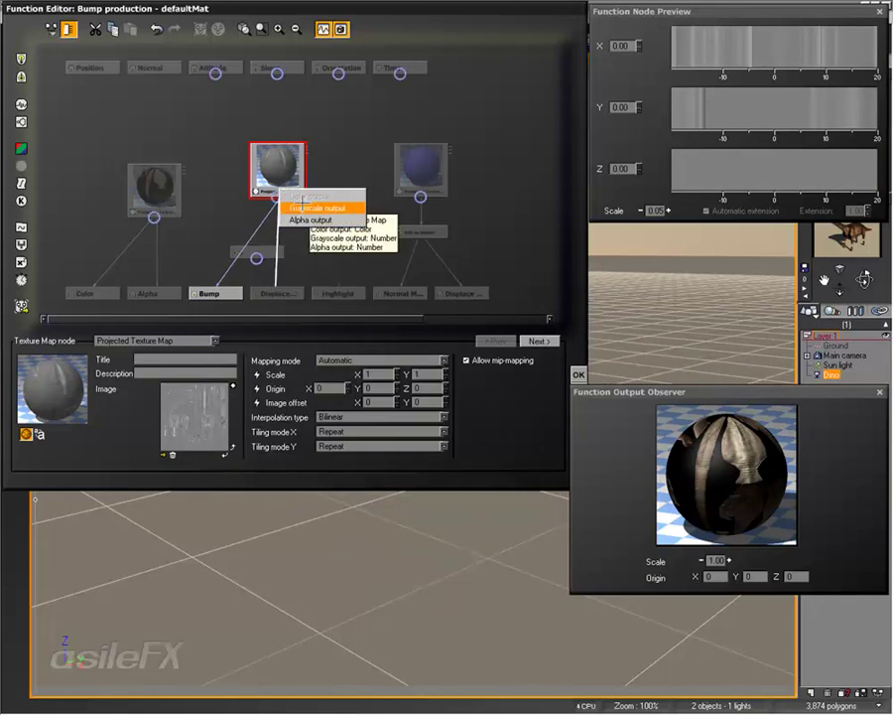
{"action": "left_click", "coordinate": [302, 206]}
{"action": "left_click", "coordinate": [259, 252]}
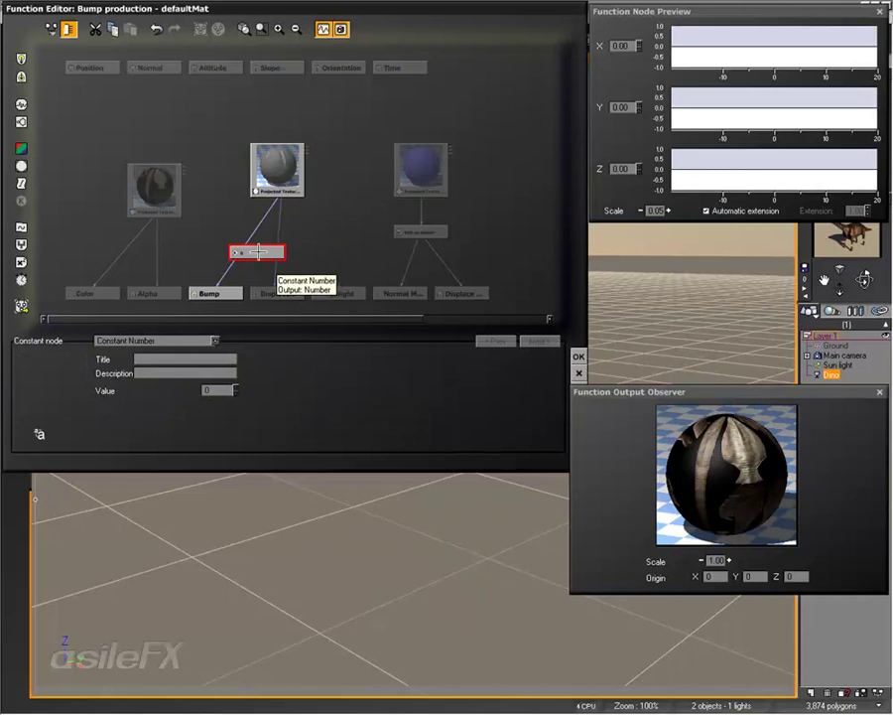
{"action": "key", "text": "Delete"}
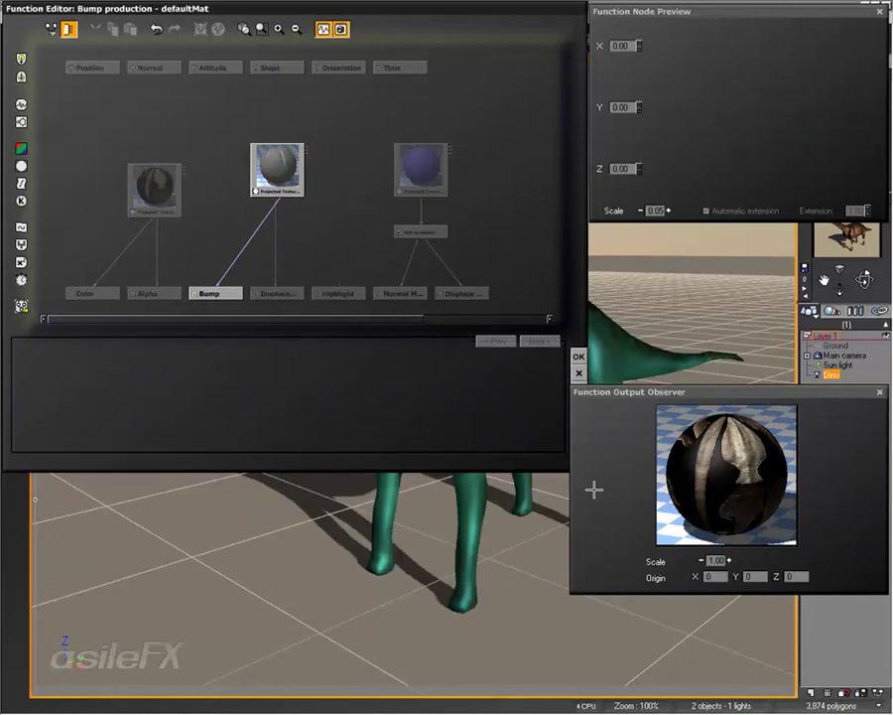
{"action": "left_click", "coordinate": [579, 355]}
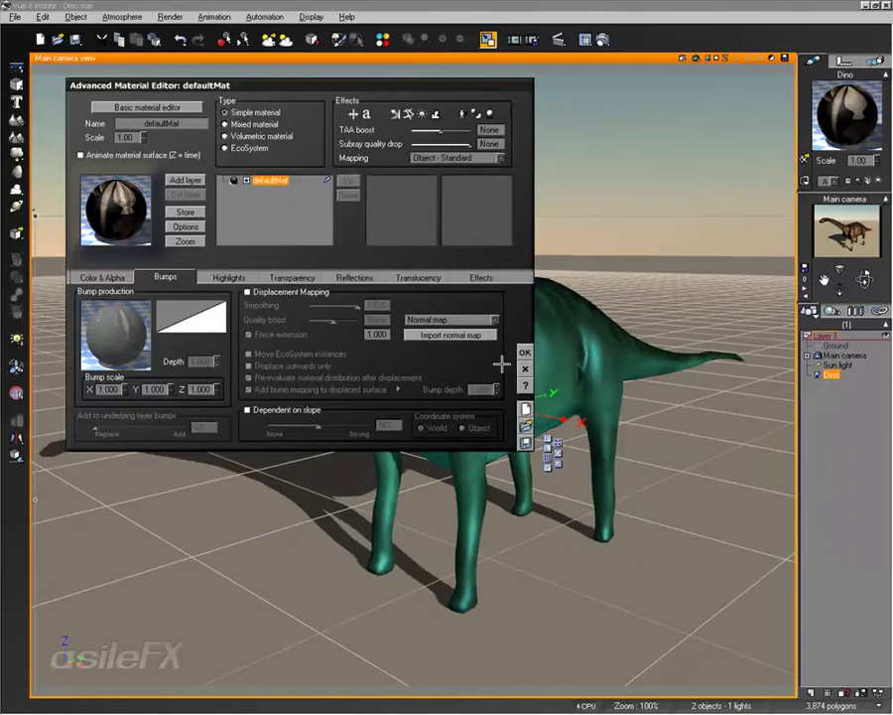
Step: Reopen the bump function, add the black-and-white specular texture map, link its grayscale output to the Highlight output, and accept
{"action": "right_click", "coordinate": [115, 343]}
{"action": "left_click", "coordinate": [139, 345]}
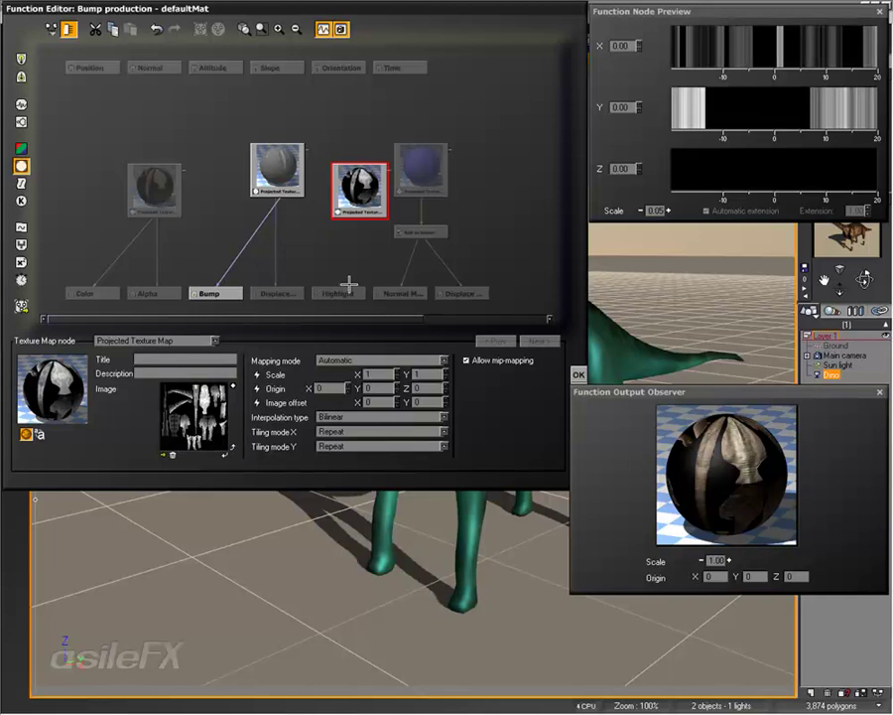
{"action": "left_click_drag", "start_coordinate": [340, 284], "coordinate": [359, 210]}
{"action": "left_click", "coordinate": [407, 217]}
{"action": "left_click", "coordinate": [577, 374]}
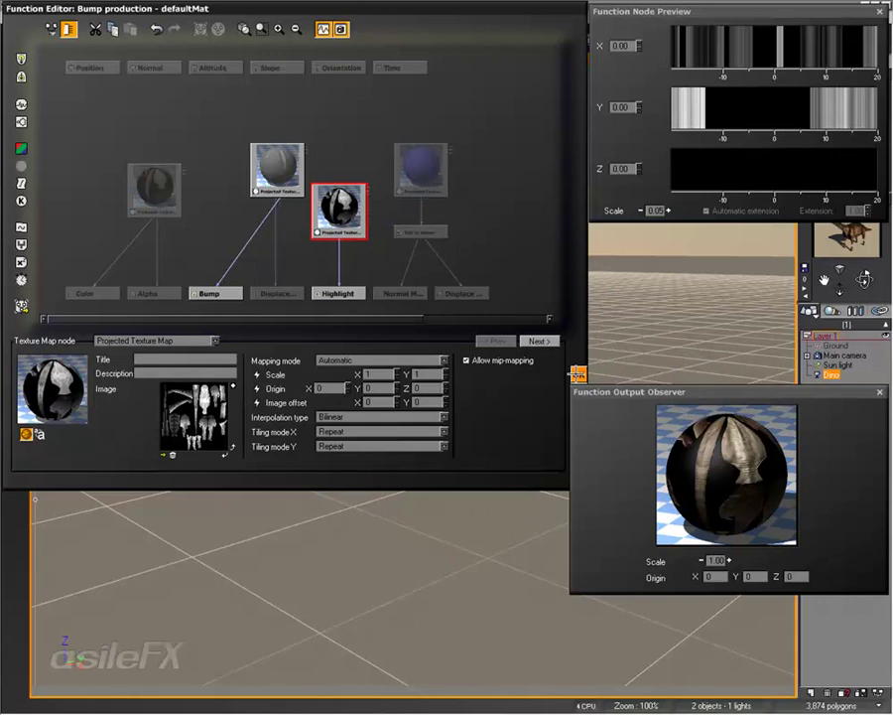
{"action": "key", "text": "Return"}
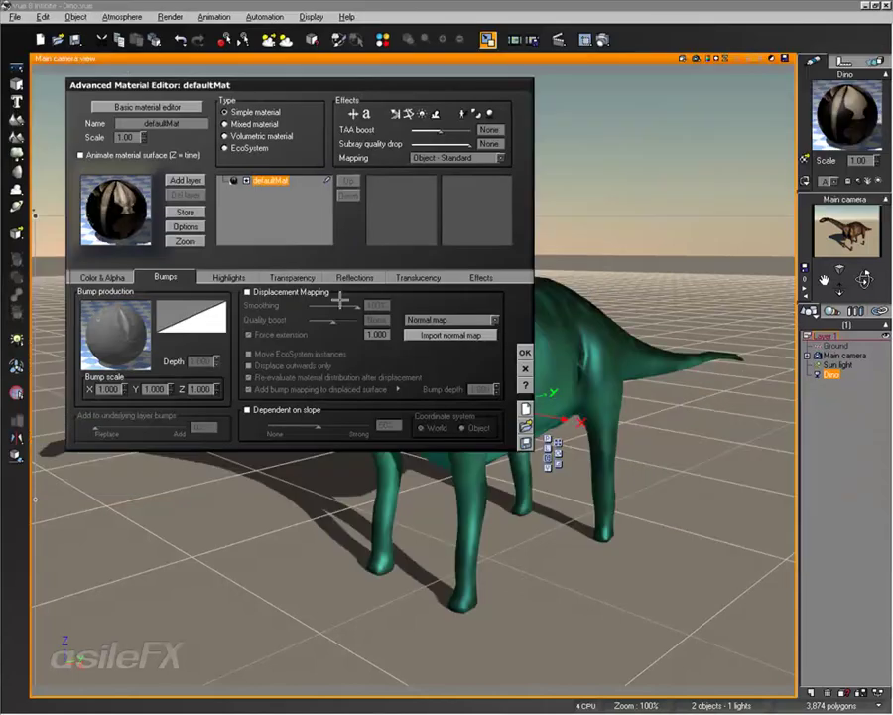
Step: Set the material's highlight global intensity to 46% and accept the material
{"action": "left_click", "coordinate": [228, 277]}
{"action": "left_click_drag", "start_coordinate": [123, 340], "coordinate": [138, 339]}
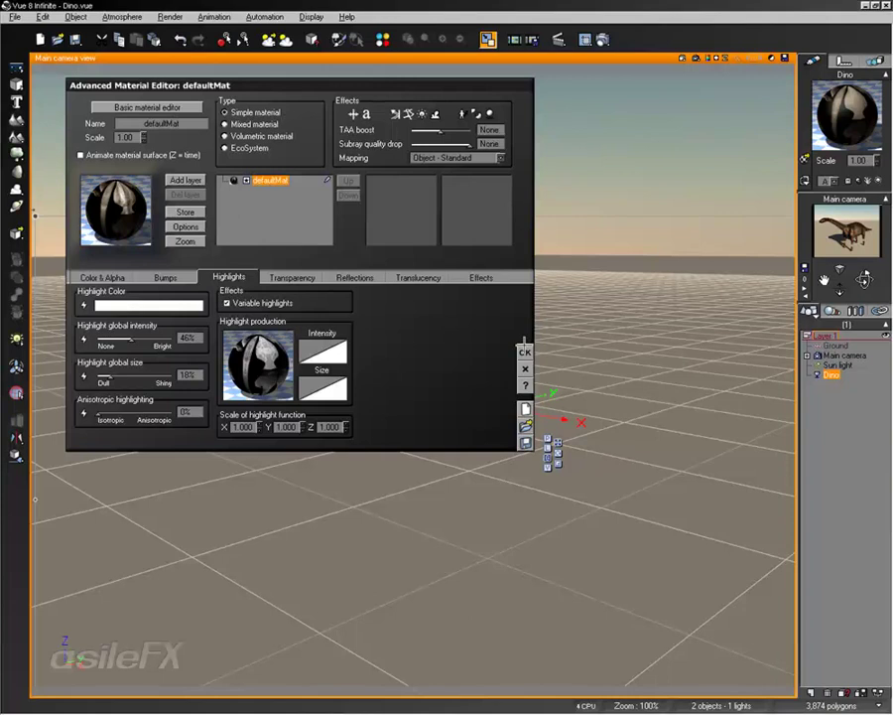
{"action": "left_click", "coordinate": [525, 352]}
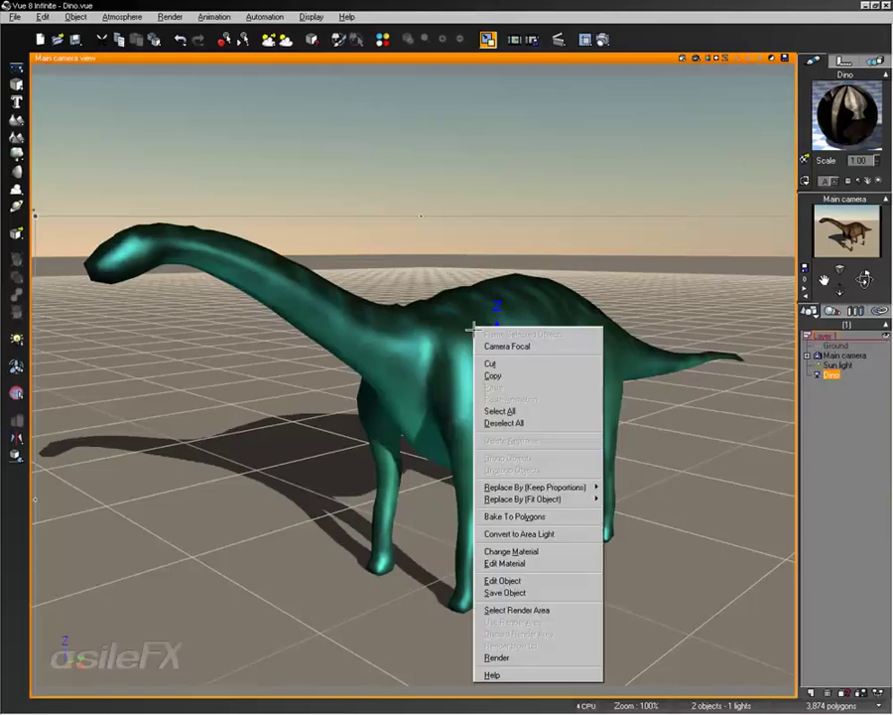
Step: Enable Dynamic Subdivision in the Dino object's polygon mesh options and accept them
{"action": "left_click", "coordinate": [502, 581]}
{"action": "left_click", "coordinate": [298, 248]}
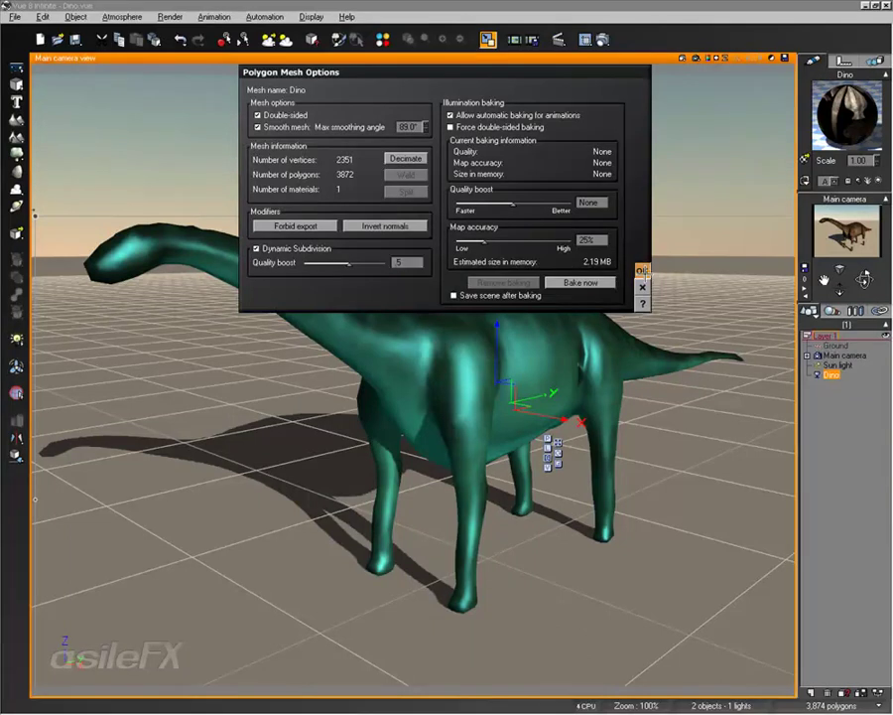
{"action": "left_click", "coordinate": [642, 270]}
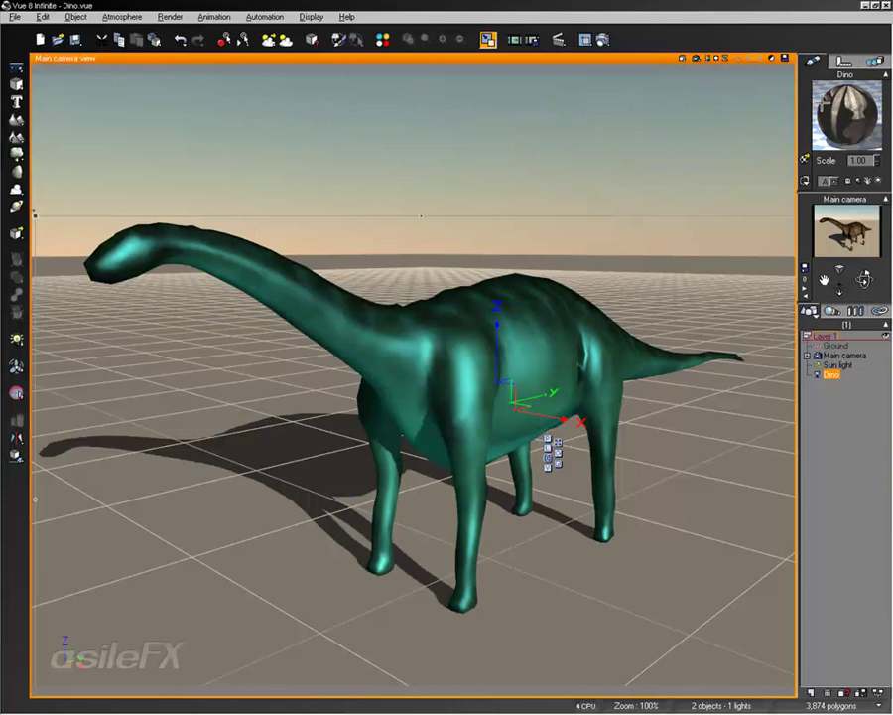
Step: Reopen the Dino material's bump function, move the gray bump texture node aside, and add a Filter node above the Bump output
{"action": "double_click", "coordinate": [842, 105]}
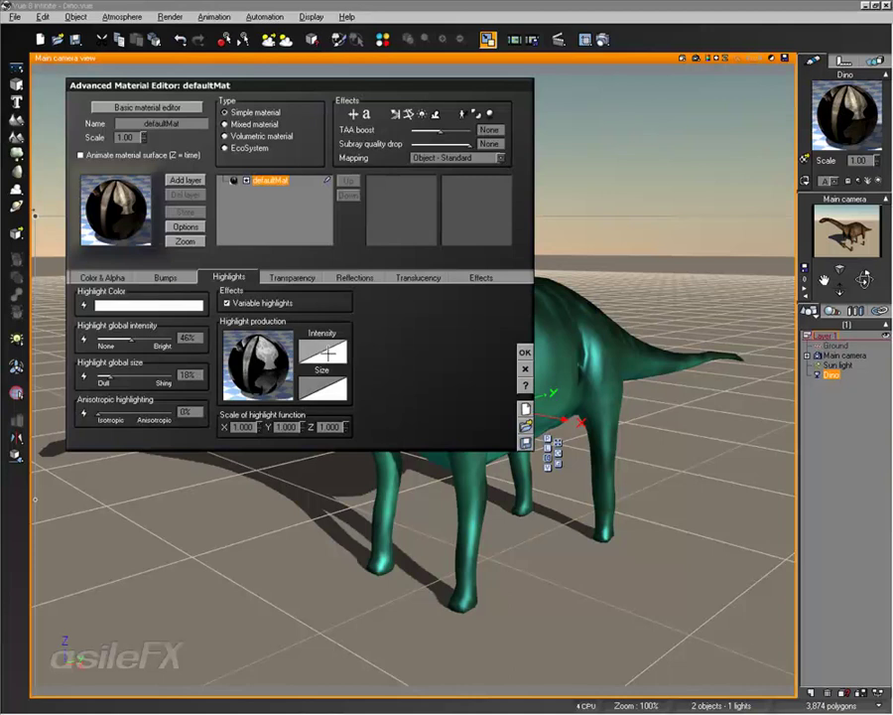
{"action": "left_click", "coordinate": [165, 277]}
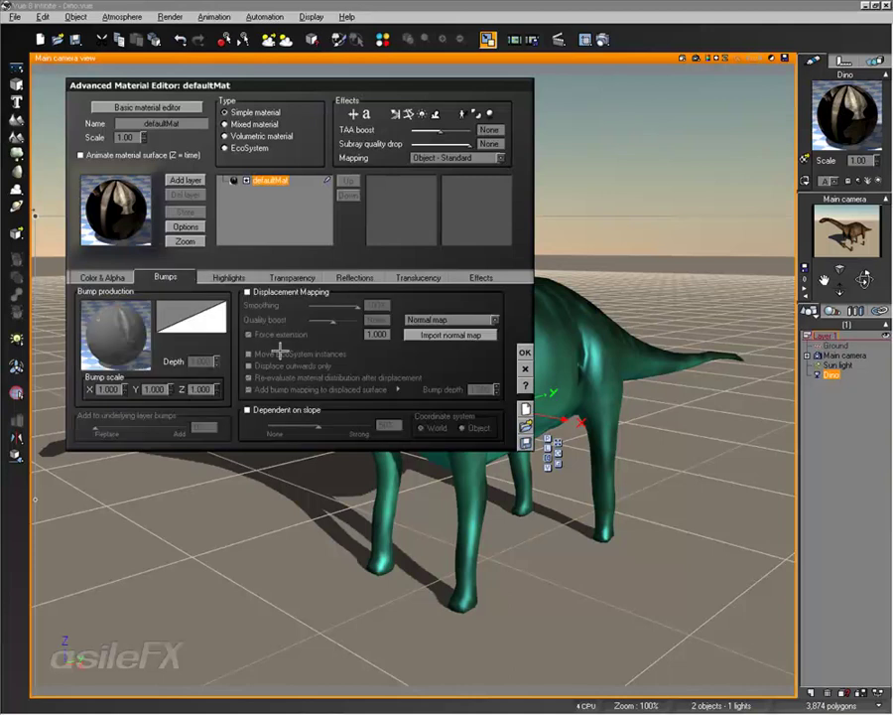
{"action": "right_click", "coordinate": [149, 342]}
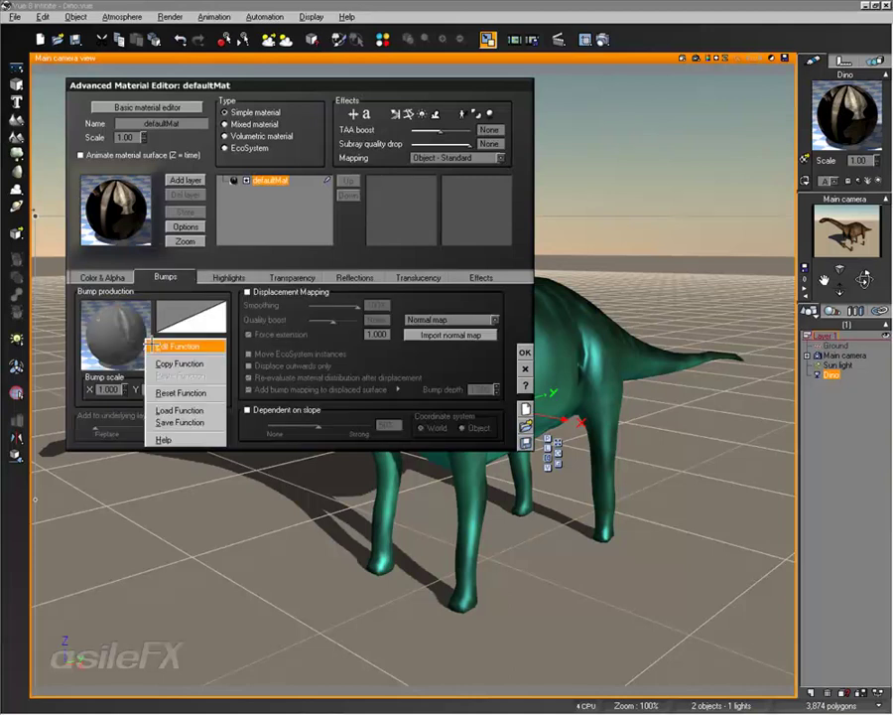
{"action": "left_click", "coordinate": [159, 346]}
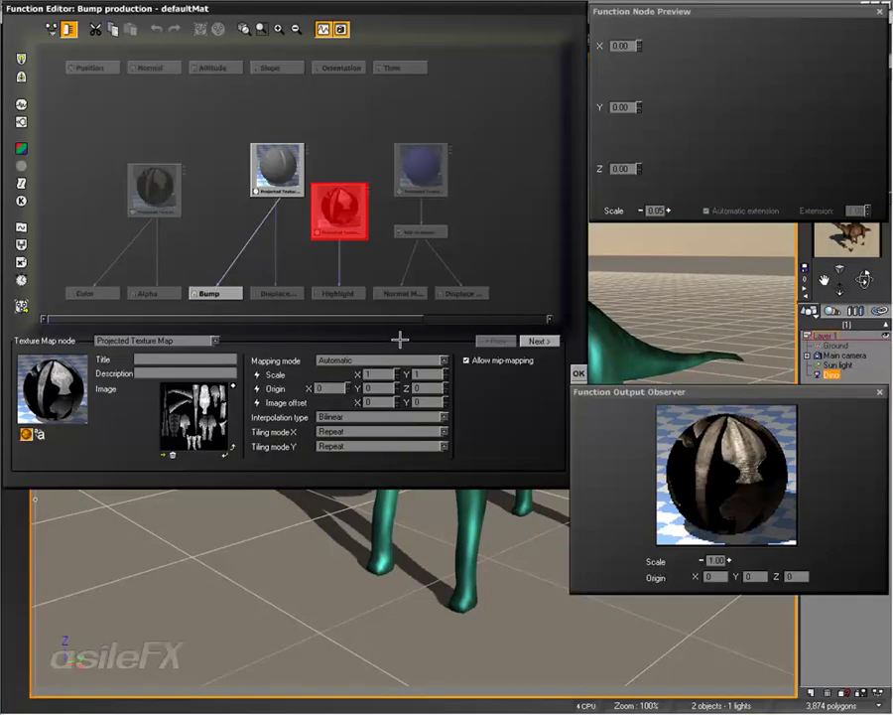
{"action": "left_click", "coordinate": [279, 194]}
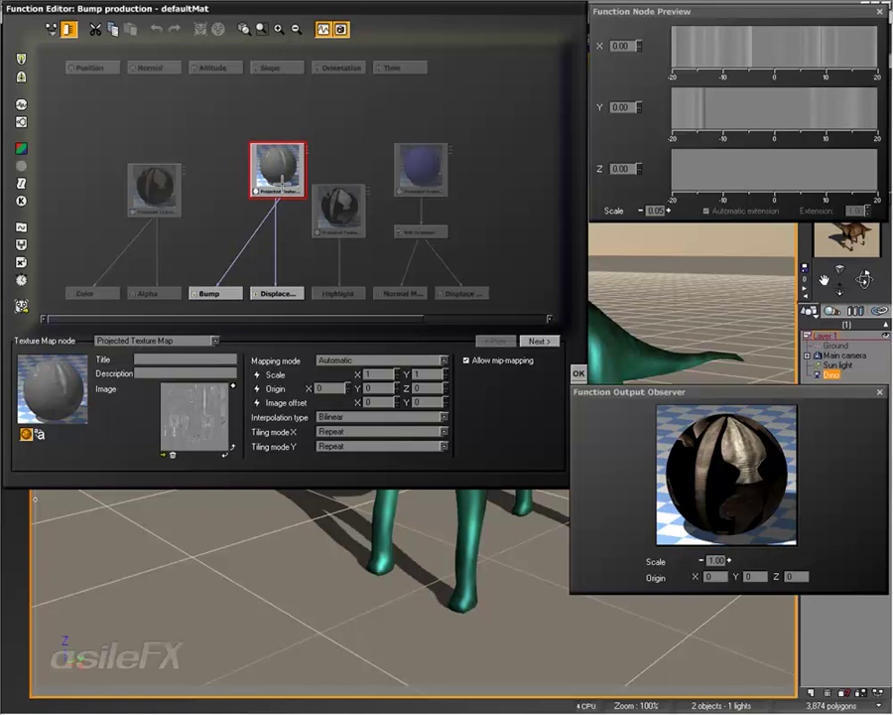
{"action": "left_click_drag", "start_coordinate": [288, 175], "coordinate": [267, 150]}
{"action": "left_click", "coordinate": [213, 206]}
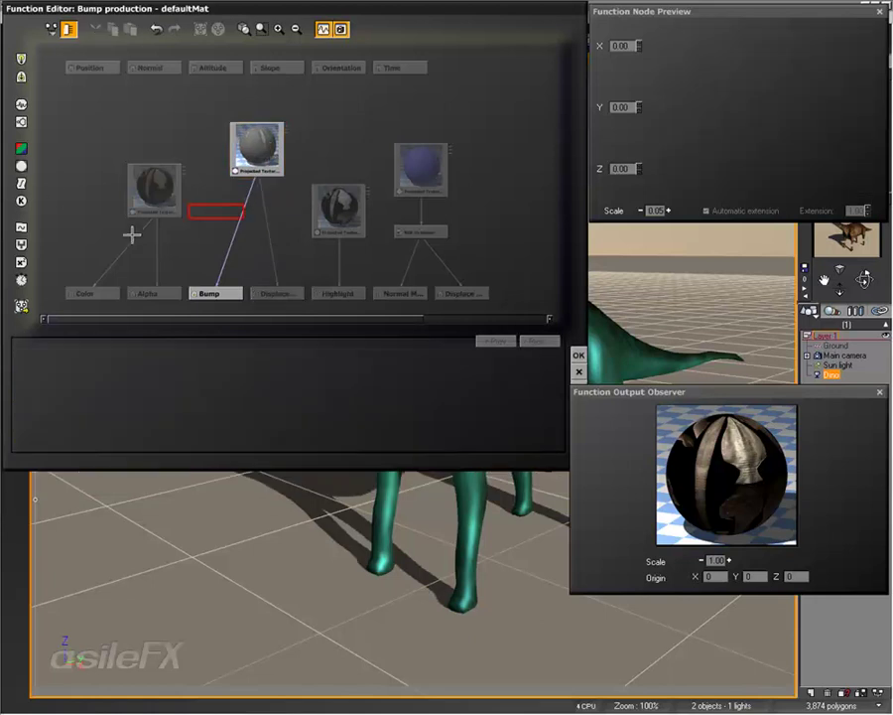
Step: Insert the Filter node between the bump texture's grayscale output and the Bump and Displacement outputs
{"action": "left_click", "coordinate": [256, 149]}
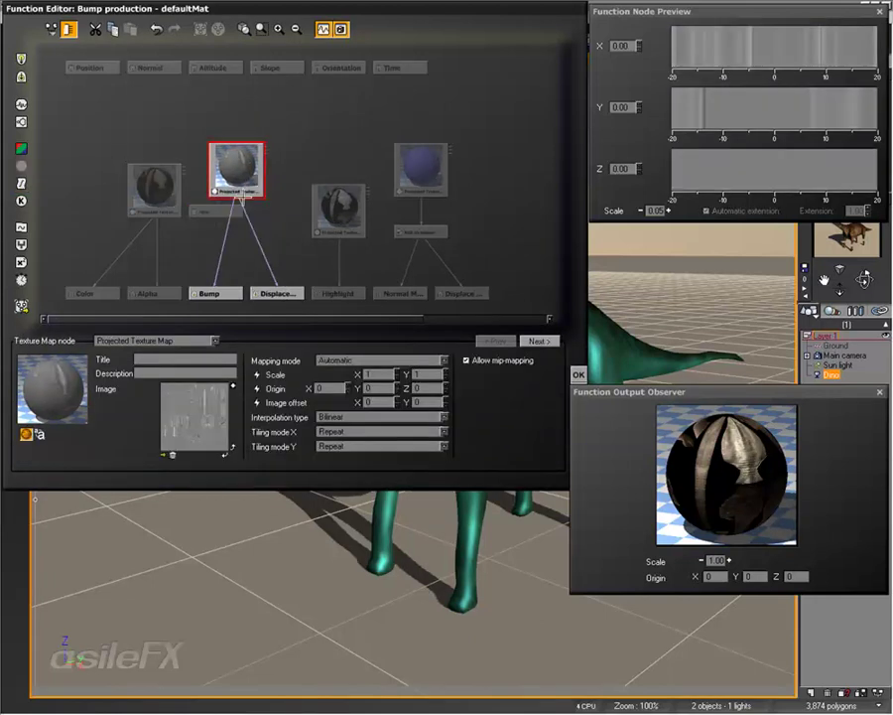
{"action": "left_click_drag", "start_coordinate": [252, 166], "coordinate": [237, 203]}
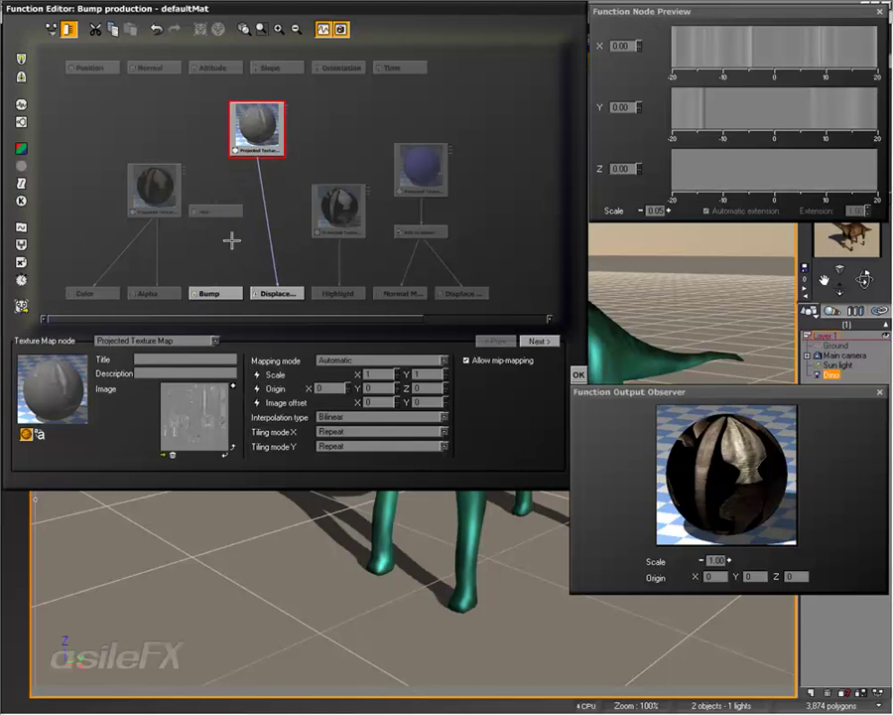
{"action": "left_click_drag", "start_coordinate": [215, 285], "coordinate": [213, 211]}
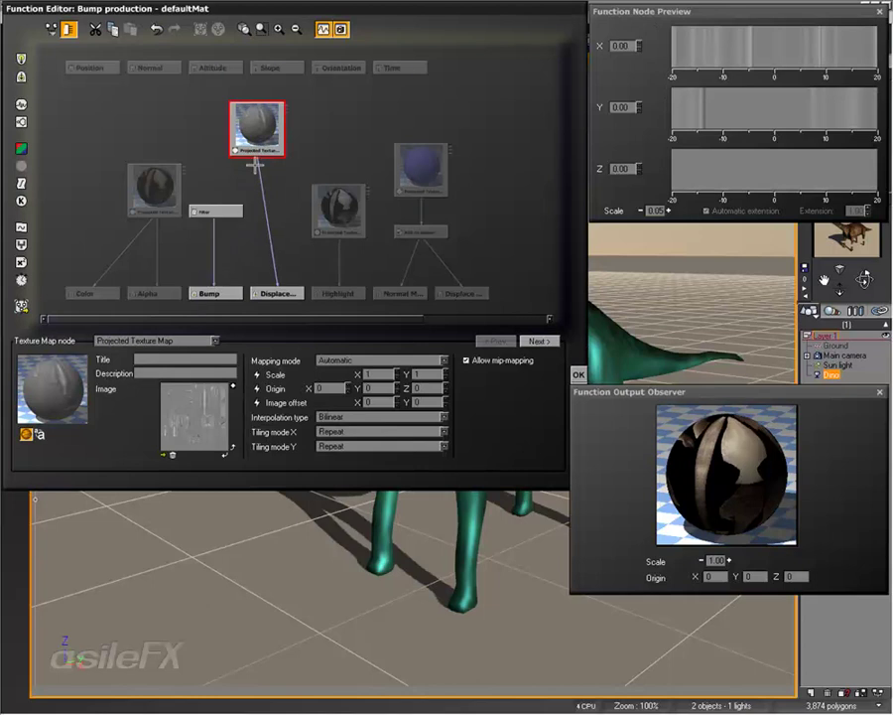
{"action": "mouse_move", "coordinate": [258, 162]}
{"action": "left_mouse_down"}
{"action": "mouse_move", "coordinate": [194, 200]}
{"action": "mouse_move", "coordinate": [214, 211]}
{"action": "mouse_move", "coordinate": [264, 154]}
{"action": "left_mouse_up"}
{"action": "left_click", "coordinate": [294, 173]}
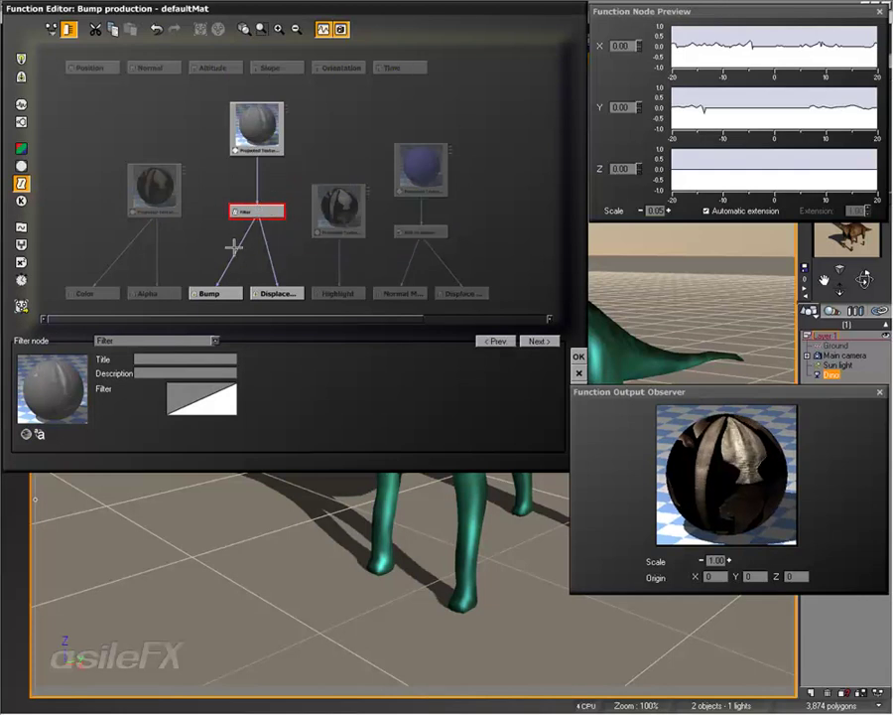
Step: Edit the Filter node's profile so the keypoint at X = -1 has a Y value of 0, and accept it
{"action": "right_click", "coordinate": [201, 393]}
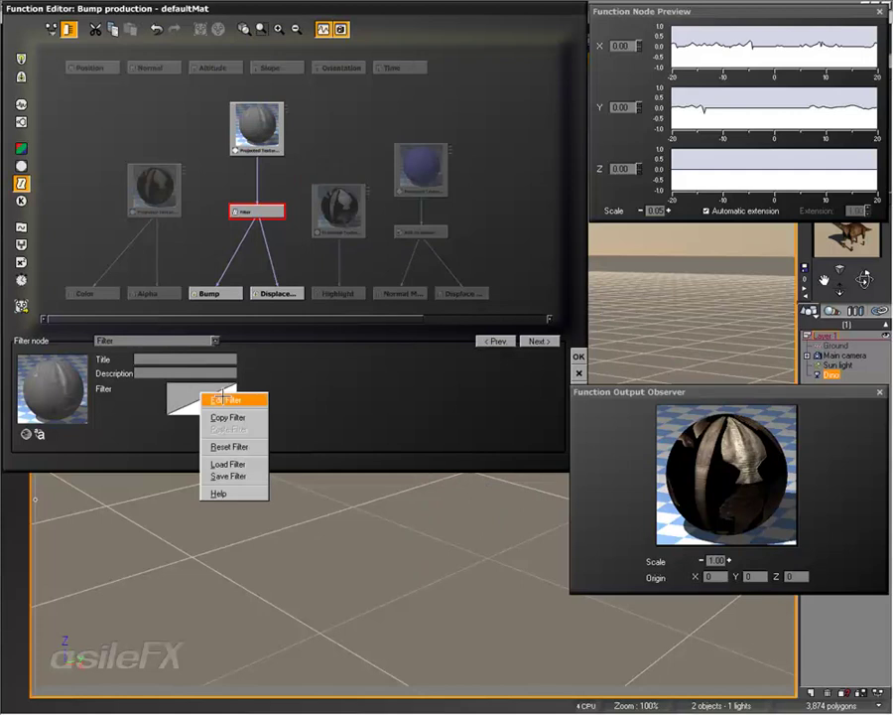
{"action": "left_click", "coordinate": [224, 398]}
{"action": "left_click", "coordinate": [218, 218]}
{"action": "left_click", "coordinate": [232, 334]}
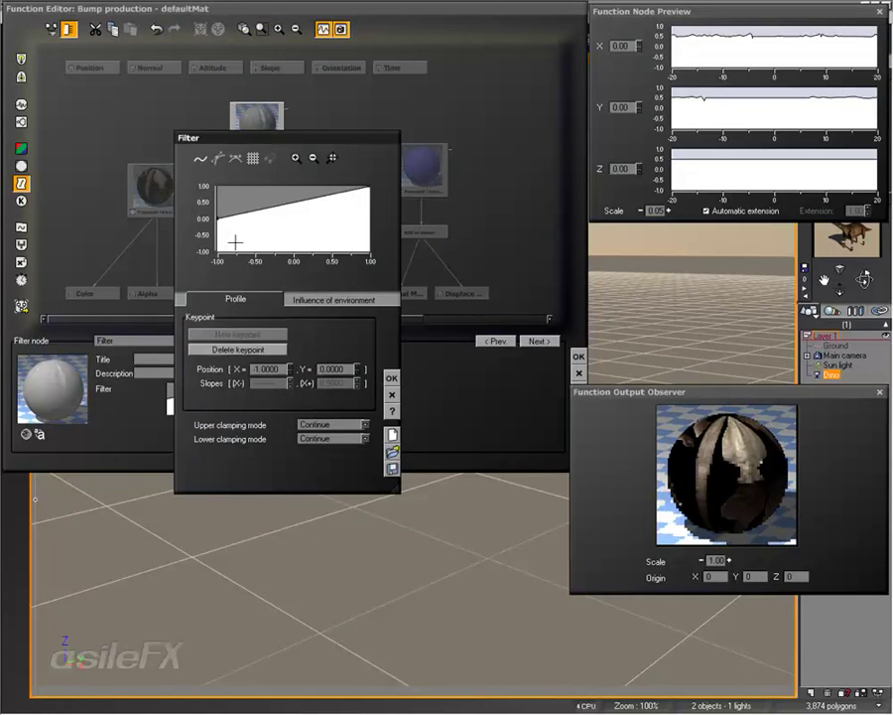
{"action": "left_click_drag", "start_coordinate": [220, 218], "coordinate": [204, 218]}
{"action": "double_click", "coordinate": [341, 368]}
{"action": "type", "text": "0"}
{"action": "key", "text": "Return"}
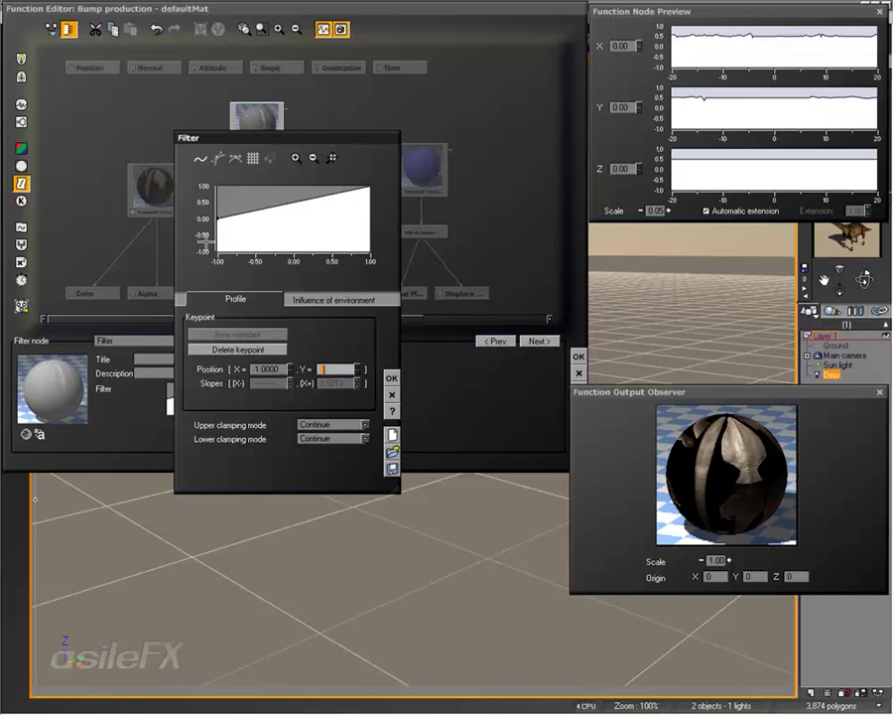
{"action": "left_click", "coordinate": [241, 198]}
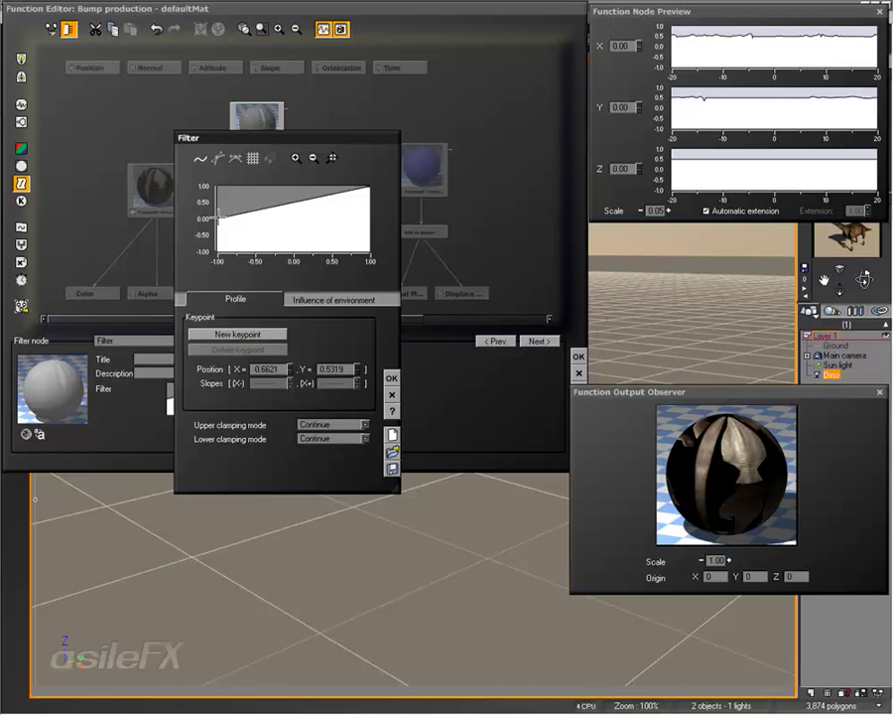
{"action": "left_click", "coordinate": [216, 219]}
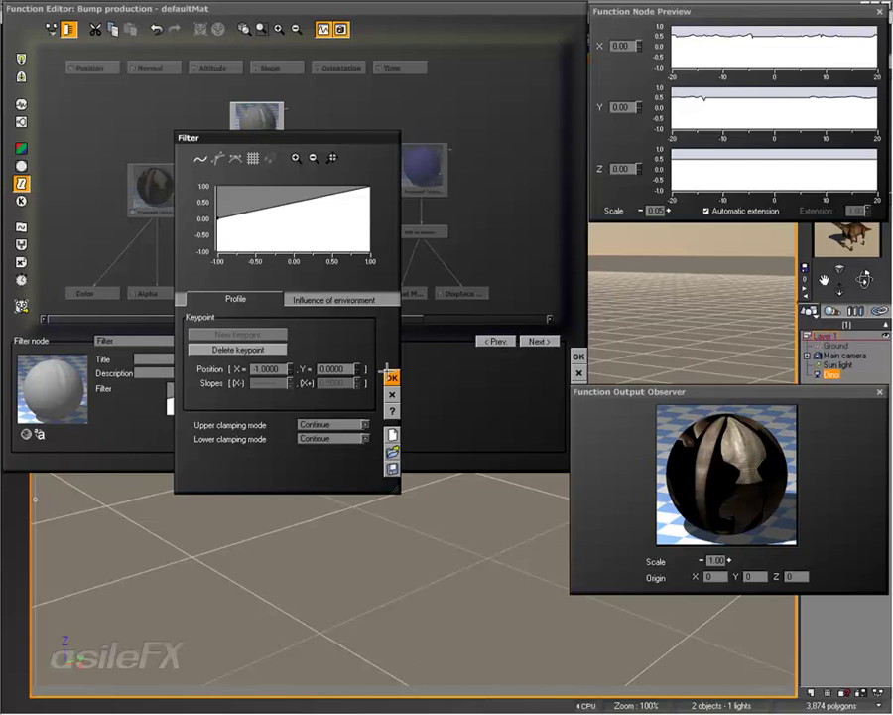
{"action": "left_click", "coordinate": [392, 377]}
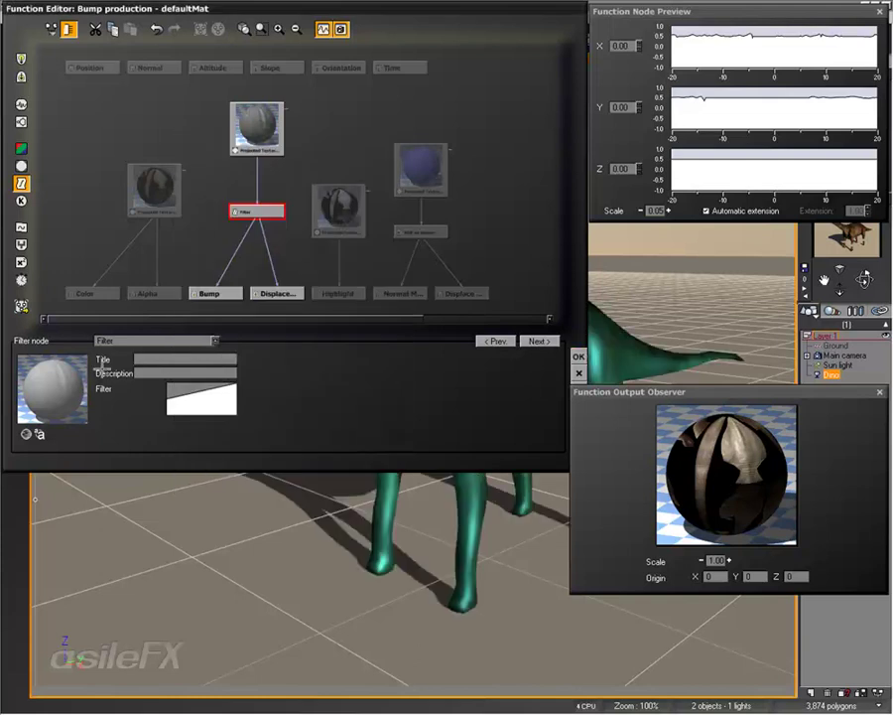
Step: Change the Filter node to the Map type, link it to the bump texture's grayscale output, and check its output range values
{"action": "left_click", "coordinate": [215, 340]}
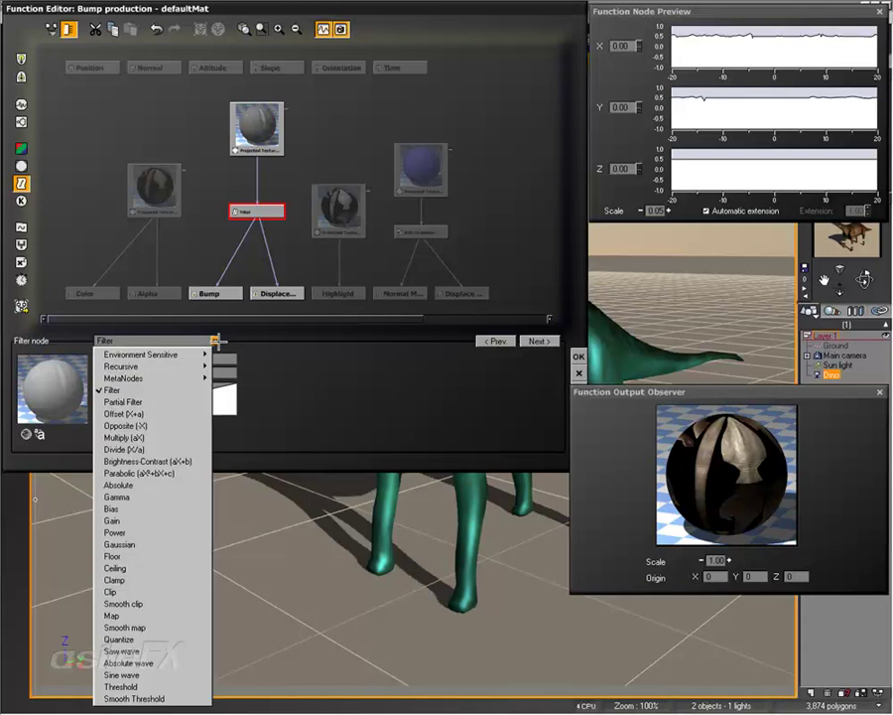
{"action": "left_click", "coordinate": [137, 615]}
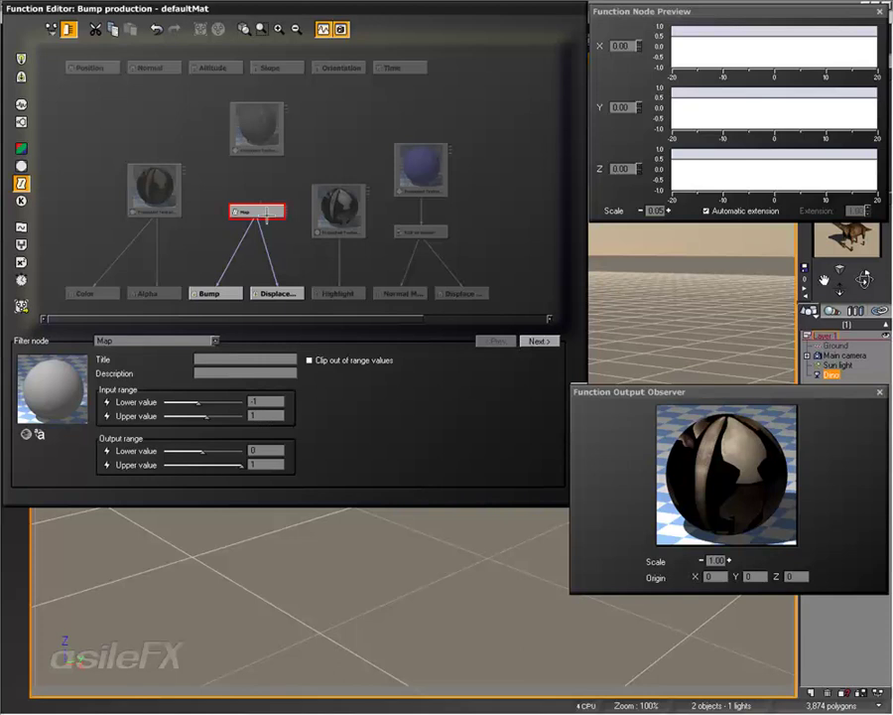
{"action": "left_click_drag", "start_coordinate": [259, 204], "coordinate": [266, 154]}
{"action": "left_click", "coordinate": [278, 171]}
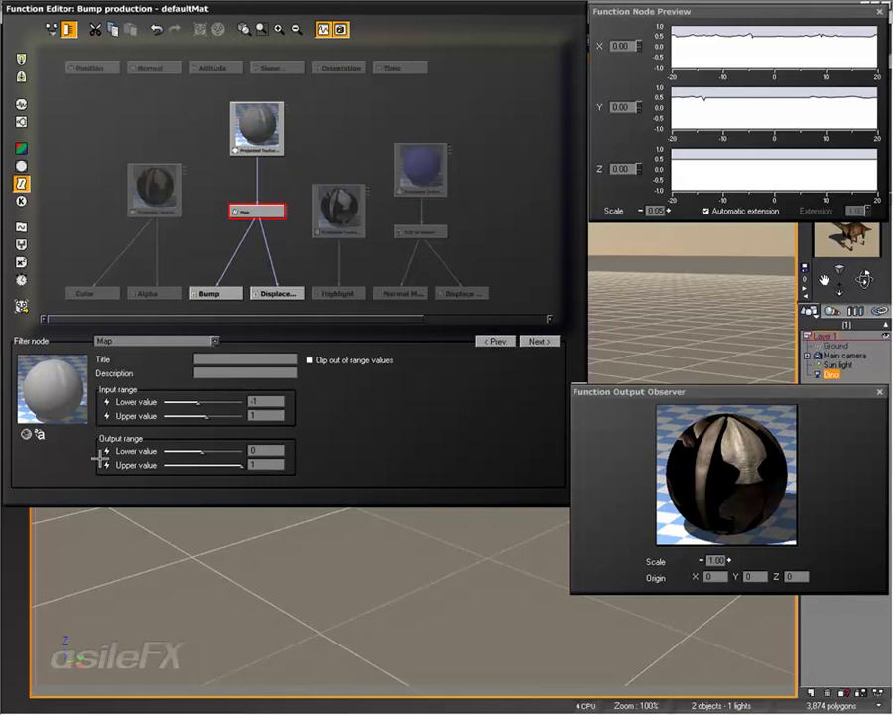
{"action": "left_click", "coordinate": [266, 451]}
{"action": "left_click", "coordinate": [286, 463]}
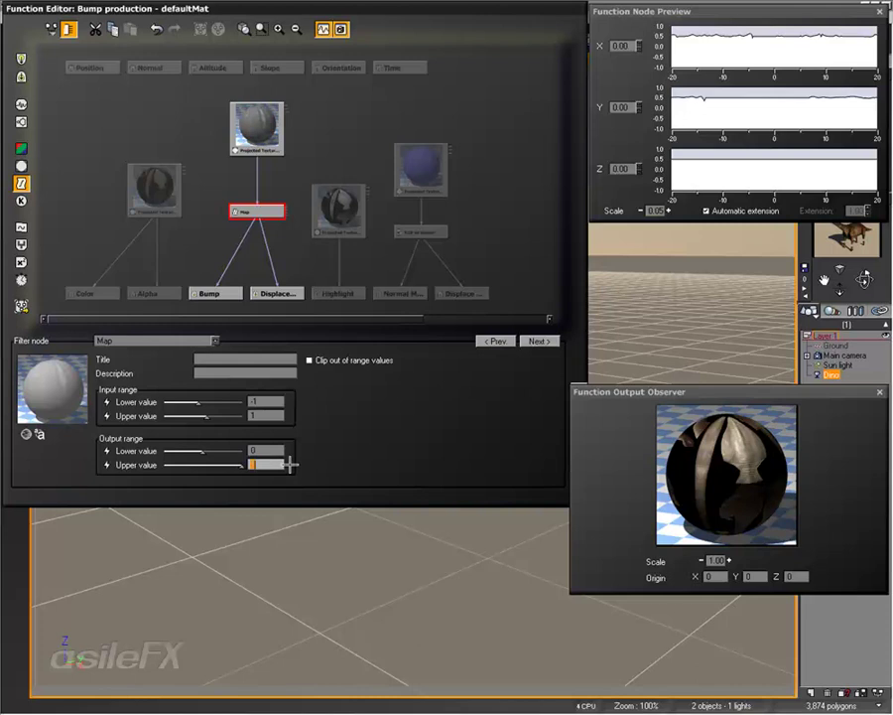
Step: Try different upper output values on the Map filter, ending with 2, and render the dinosaur with the accepted material
{"action": "key", "text": "Return"}
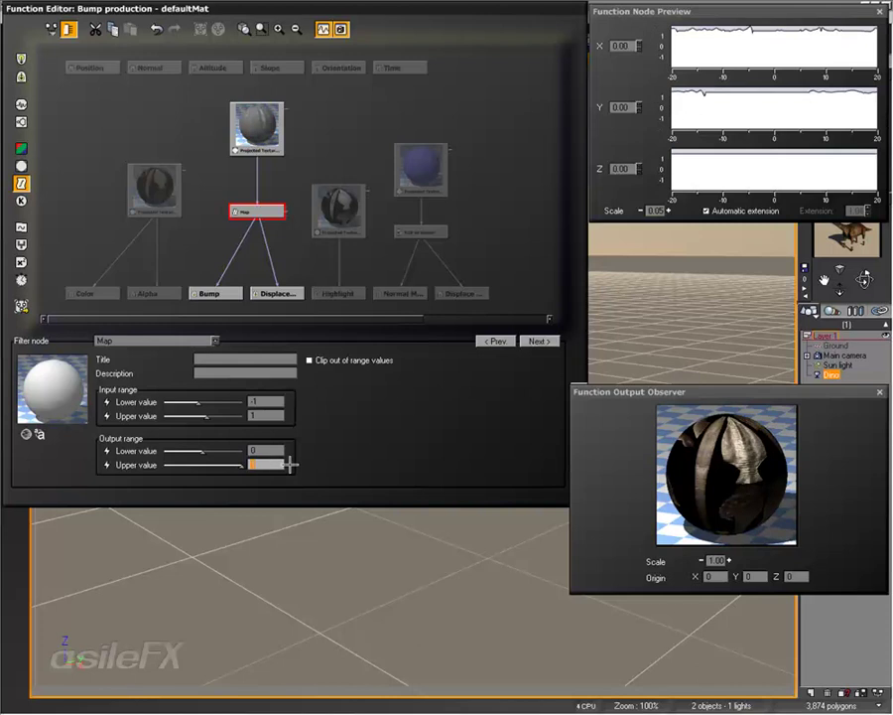
{"action": "type", "text": "1"}
{"action": "key", "text": "Return"}
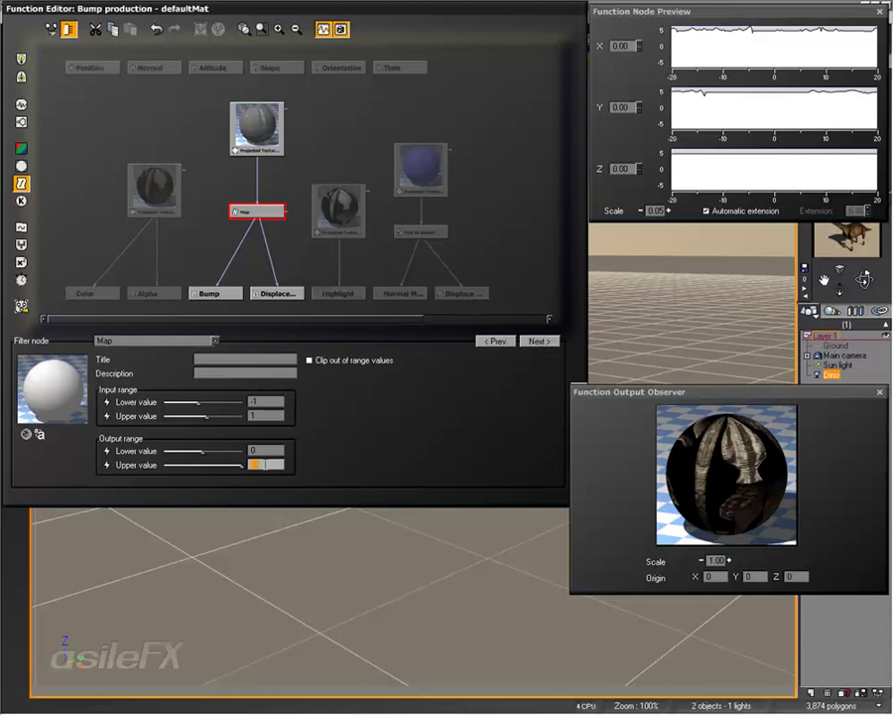
{"action": "type", "text": "1"}
{"action": "key", "text": "Return"}
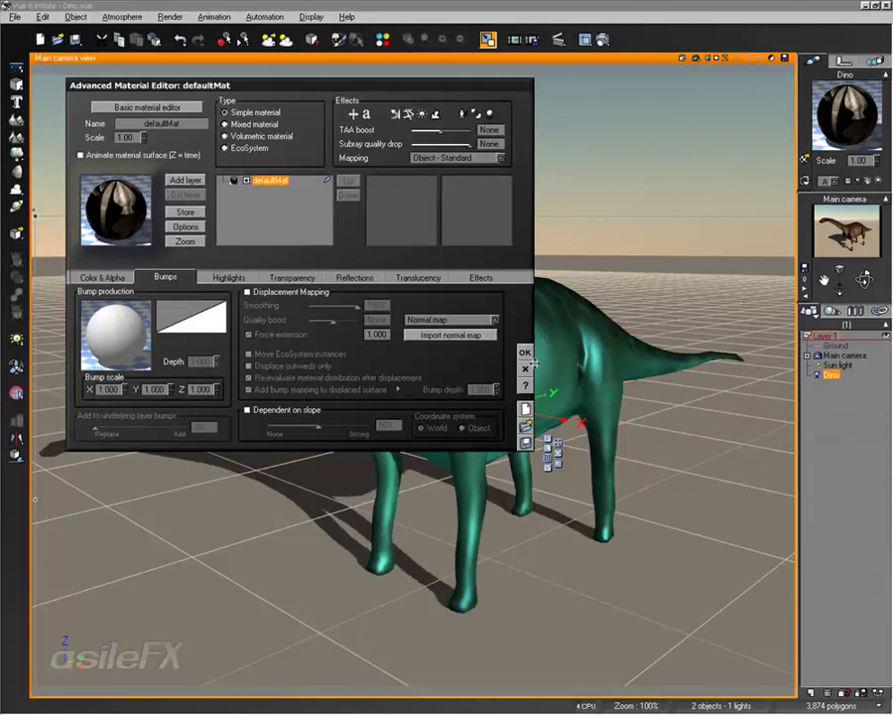
{"action": "left_click", "coordinate": [527, 354]}
{"action": "left_click", "coordinate": [606, 40]}
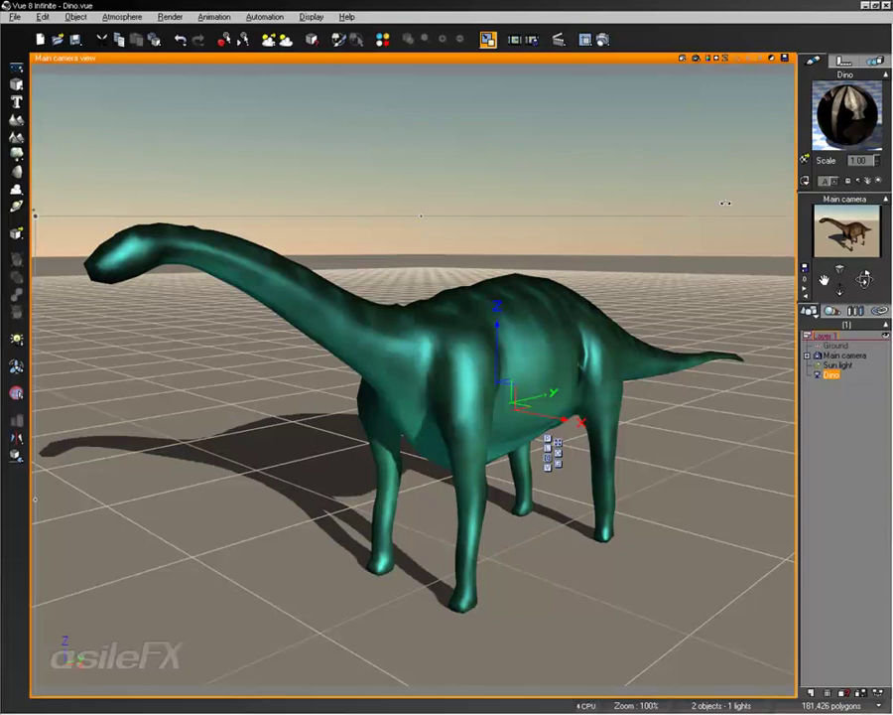
Step: Reopen the Dino material, enable displacement mapping, and open its displacement function with the Map filter node selected
{"action": "double_click", "coordinate": [399, 319]}
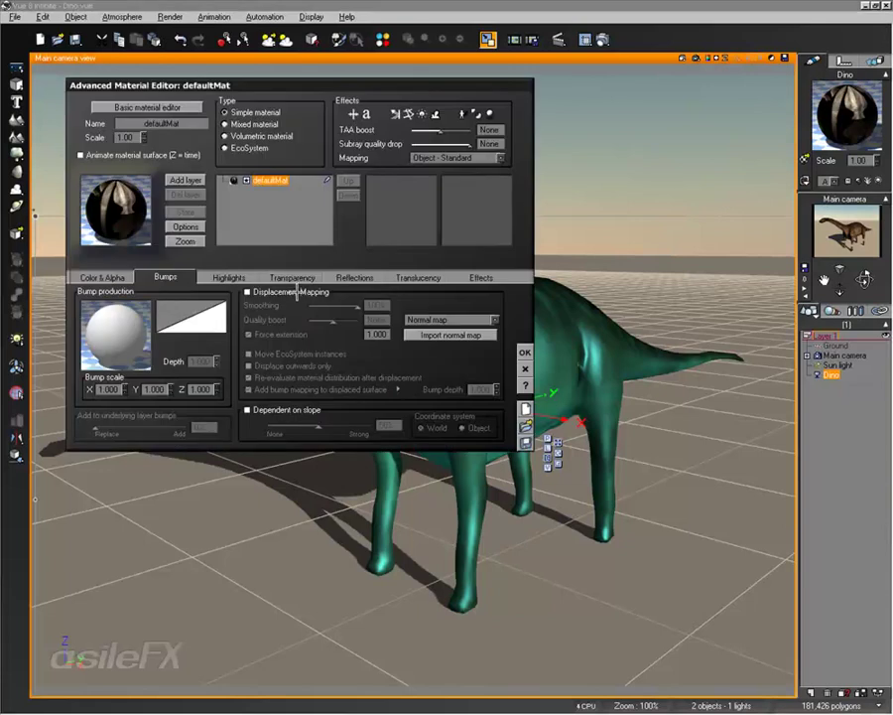
{"action": "right_click", "coordinate": [116, 329]}
{"action": "left_click", "coordinate": [131, 334]}
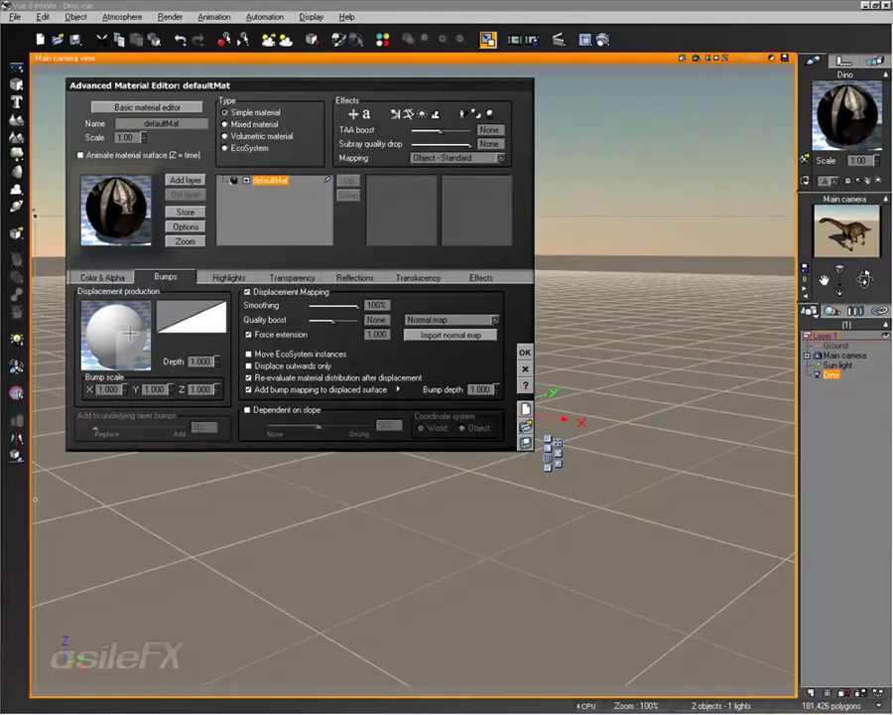
{"action": "double_click", "coordinate": [238, 307]}
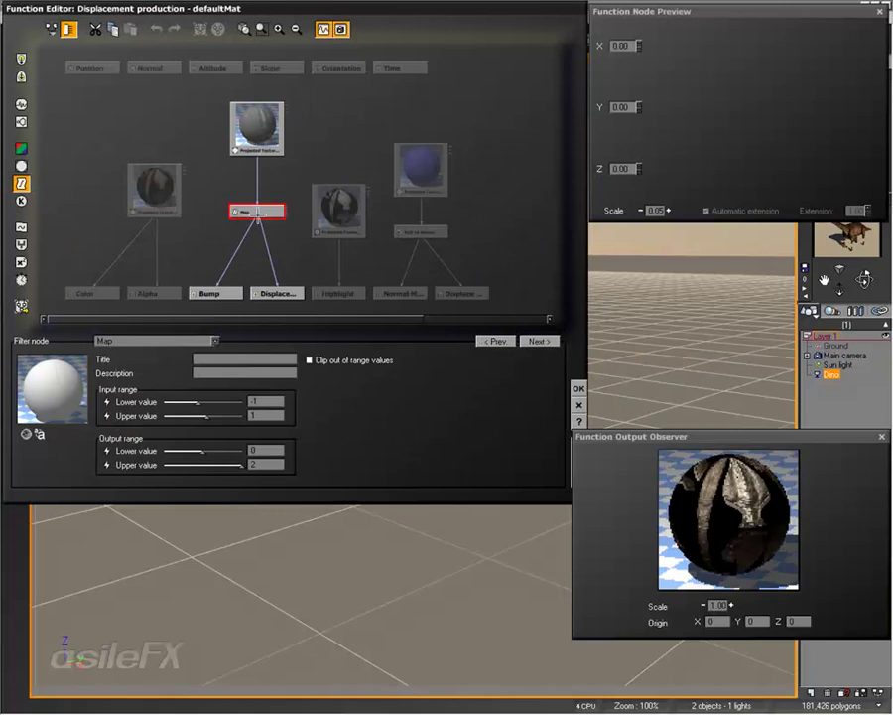
Step: Delete the Map filter so the bump texture links directly to the Bump and Displacement outputs, and accept the function
{"action": "key", "text": "Delete"}
{"action": "left_click_drag", "start_coordinate": [275, 284], "coordinate": [276, 148]}
{"action": "left_click", "coordinate": [285, 165]}
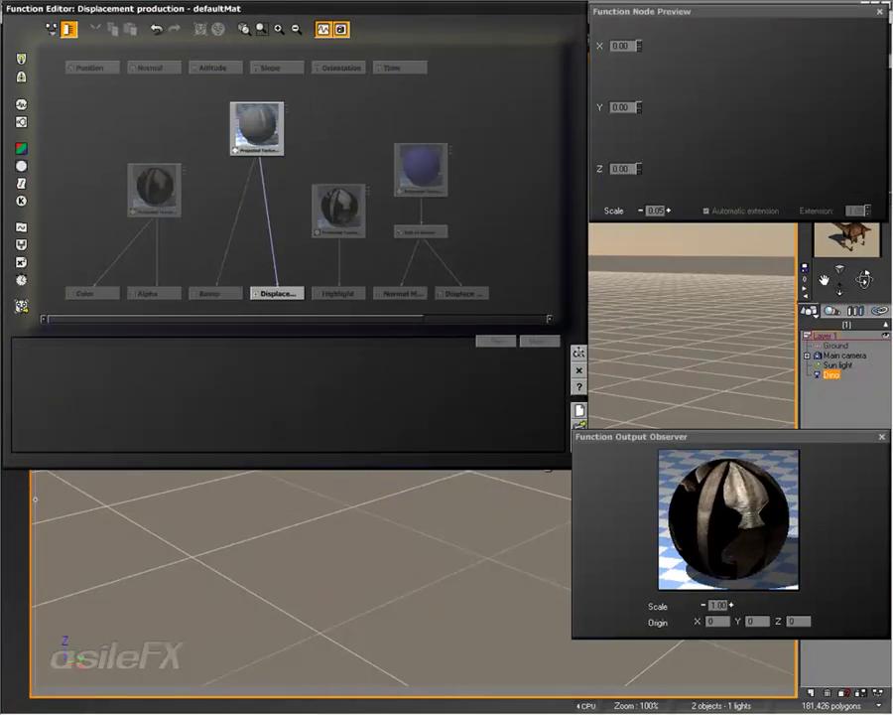
{"action": "left_click", "coordinate": [577, 352]}
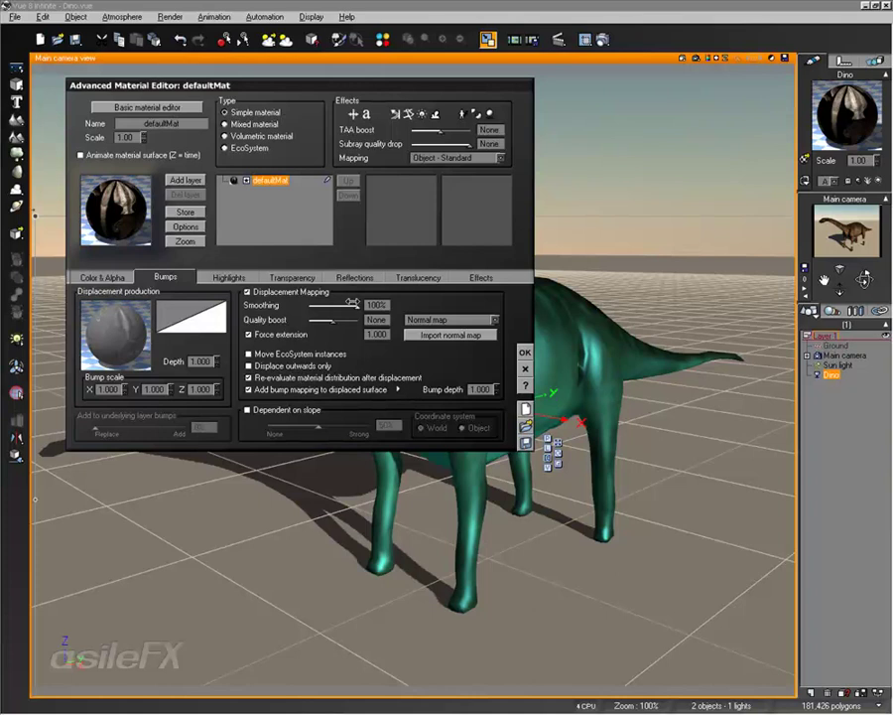
Step: Set the displacement smoothing to 0% and accept the Dino material
{"action": "left_click_drag", "start_coordinate": [353, 301], "coordinate": [301, 300]}
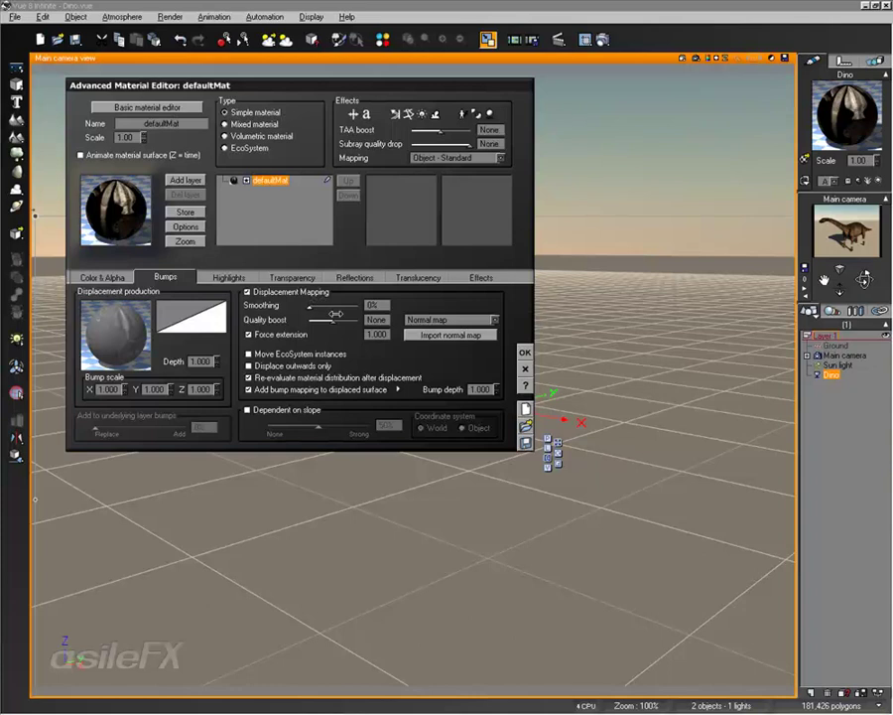
{"action": "left_click_drag", "start_coordinate": [357, 337], "coordinate": [377, 342]}
{"action": "left_click", "coordinate": [524, 352]}
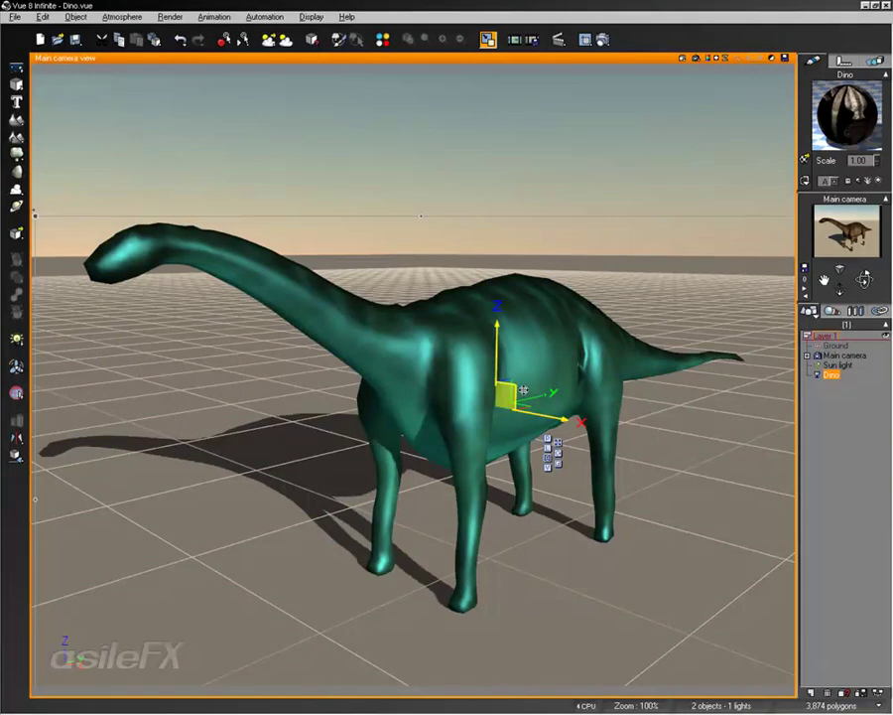
{"action": "right_click_drag", "start_coordinate": [524, 389], "coordinate": [520, 370]}
{"action": "right_click_drag", "start_coordinate": [505, 325], "coordinate": [512, 329]}
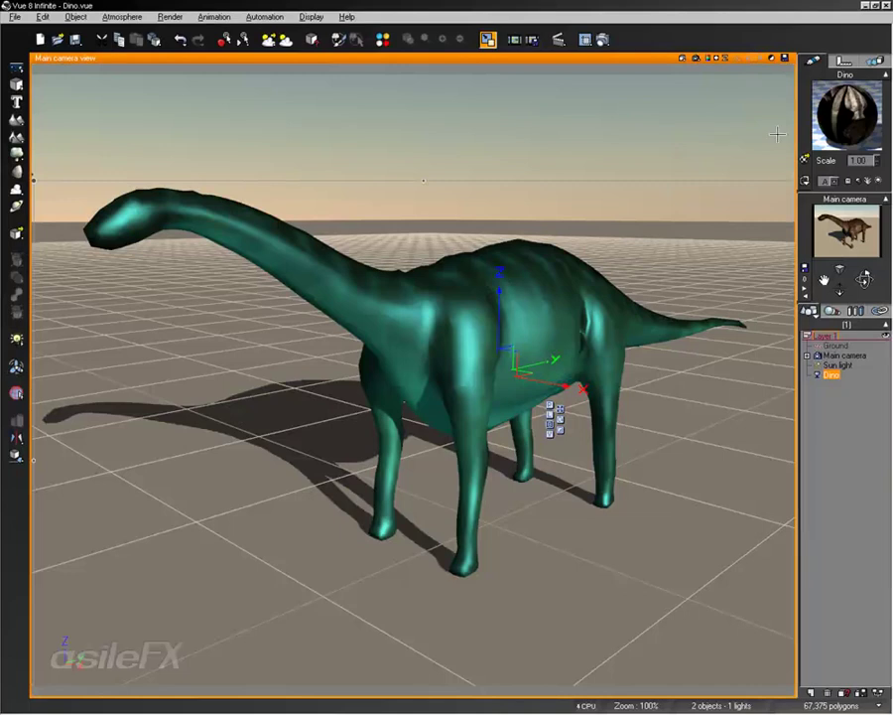
Step: Reopen the Dino material, enable Displace outwards only, accept it, and deselect the dinosaur
{"action": "double_click", "coordinate": [846, 114]}
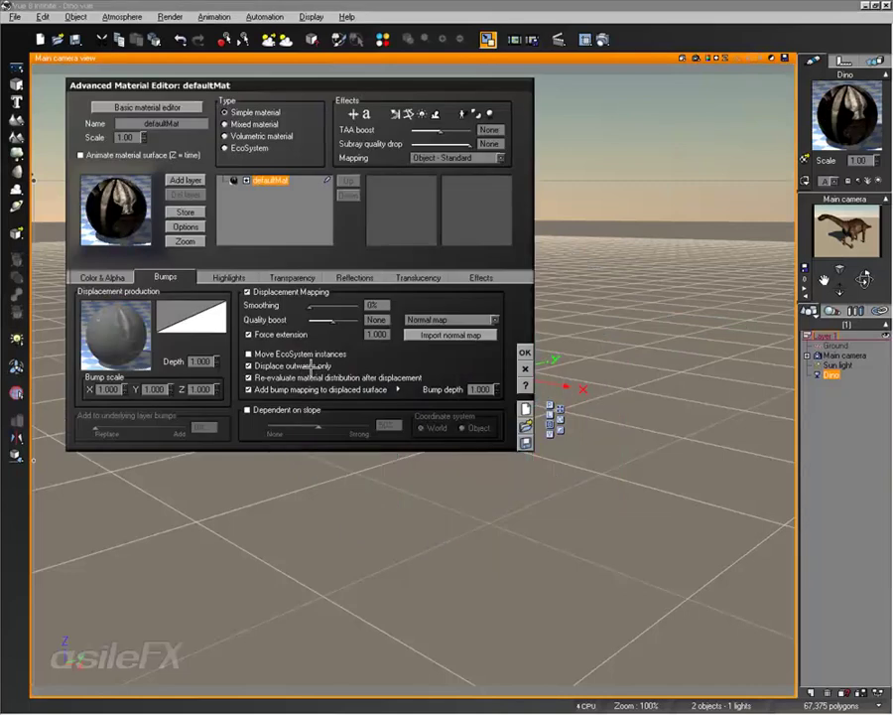
{"action": "left_click", "coordinate": [525, 352]}
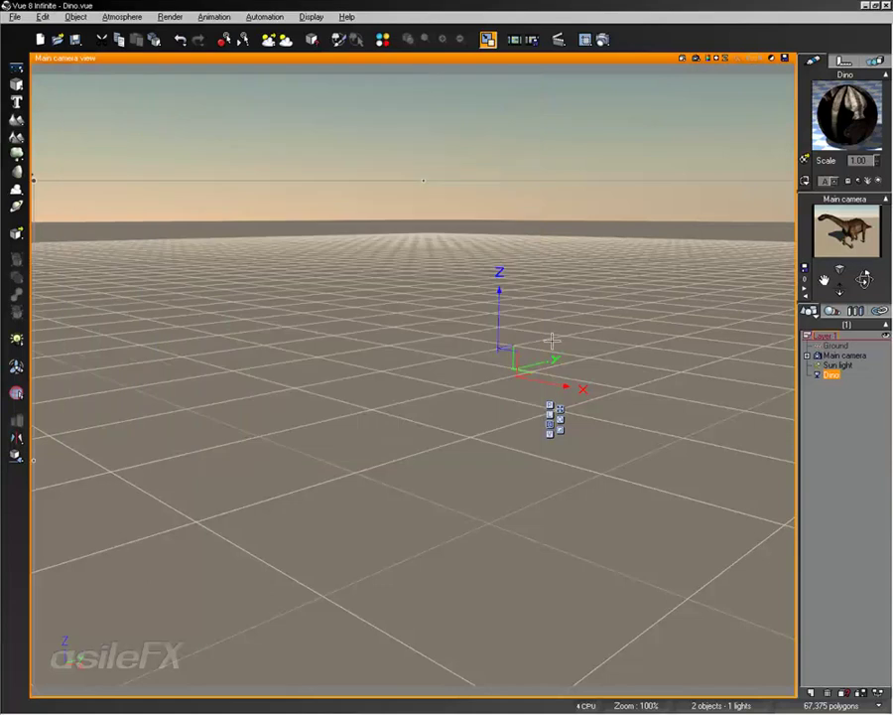
{"action": "left_click", "coordinate": [563, 183]}
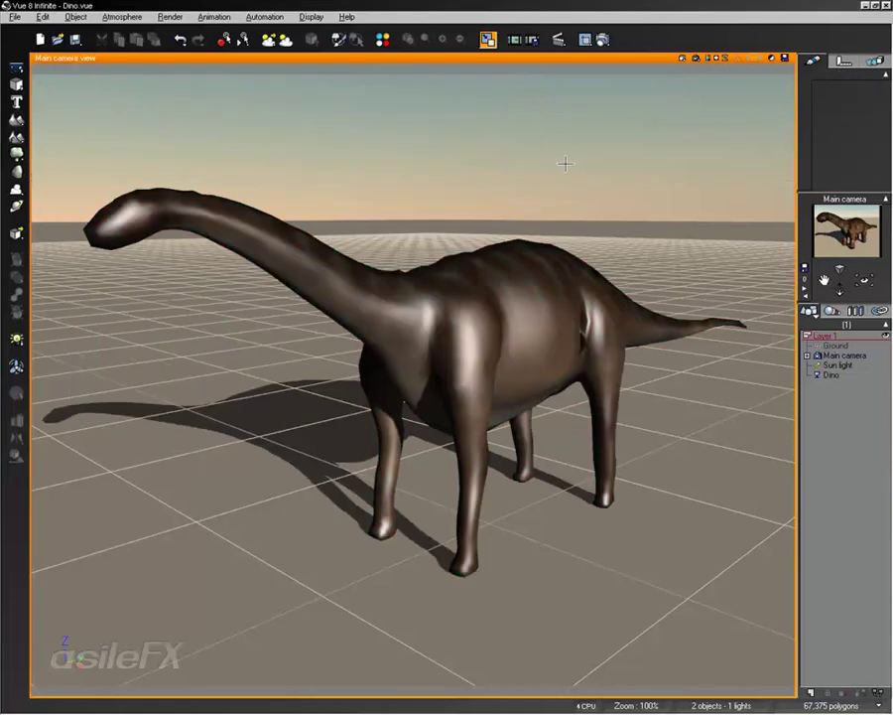
Step: Render the scene, inspect the dinosaur's displaced surface across the picture, and close the render display
{"action": "left_click", "coordinate": [606, 39]}
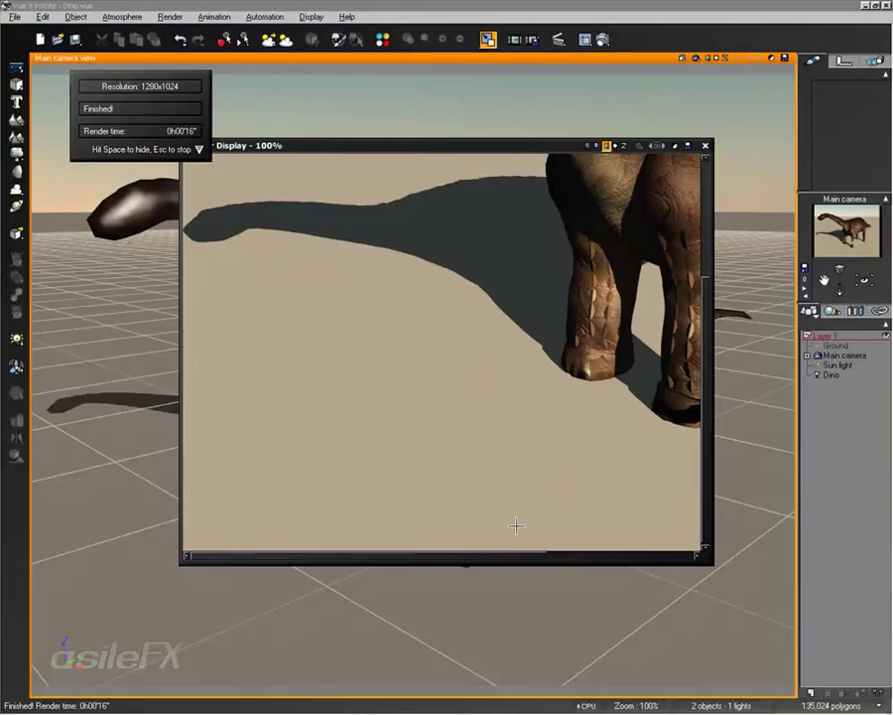
{"action": "mouse_move", "coordinate": [487, 552]}
{"action": "left_click_drag", "start_coordinate": [486, 552], "coordinate": [593, 551]}
{"action": "left_click_drag", "start_coordinate": [706, 369], "coordinate": [704, 311]}
{"action": "left_click", "coordinate": [500, 106]}
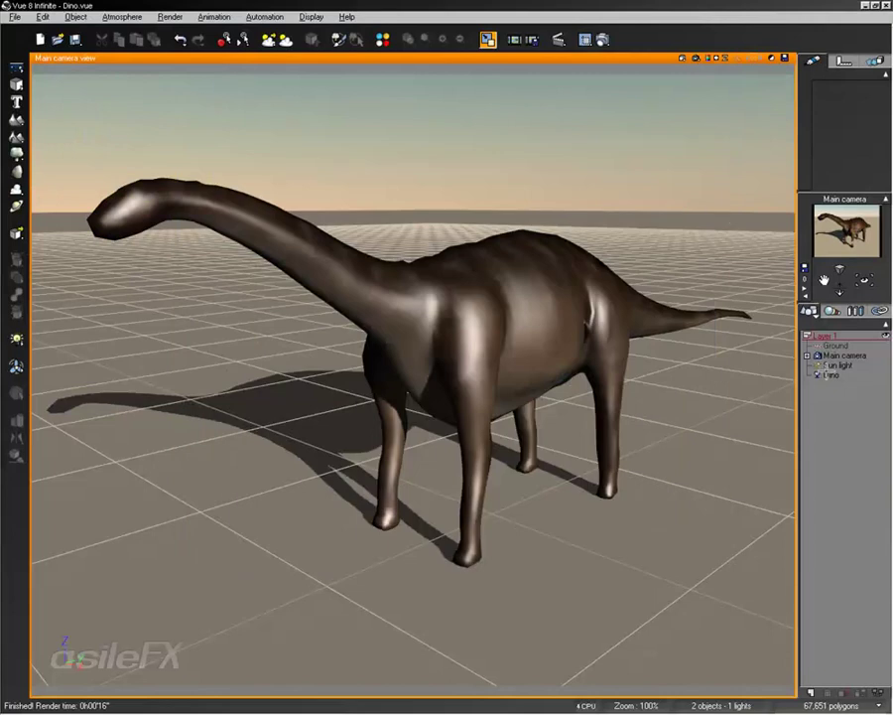
Step: Select the dinosaur, set its material's Force extension value to 0.05, and accept the material
{"action": "left_click", "coordinate": [580, 262]}
{"action": "double_click", "coordinate": [407, 393]}
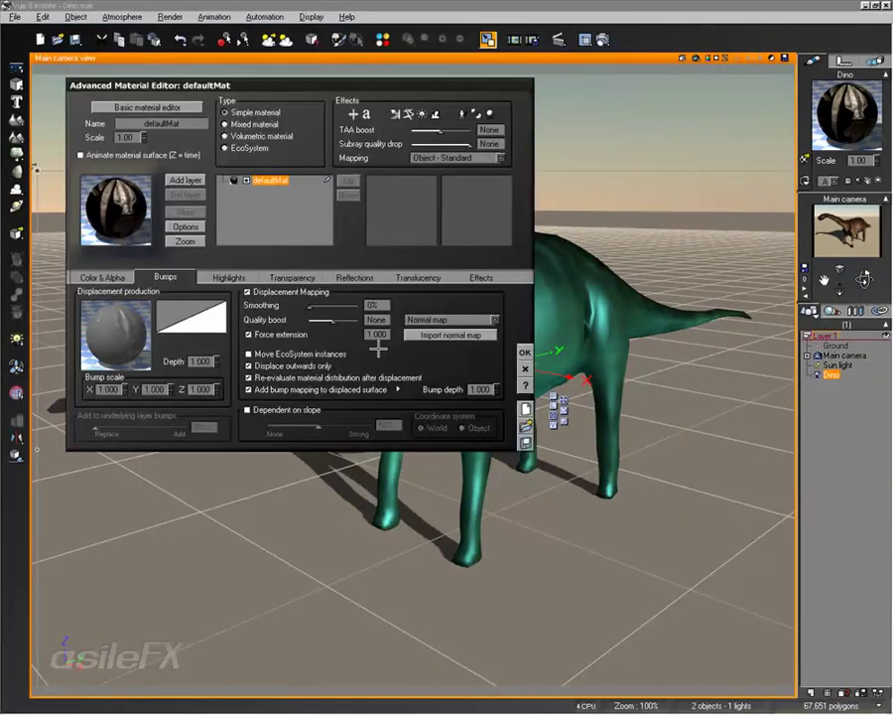
{"action": "left_click", "coordinate": [377, 335]}
{"action": "type", "text": "0"}
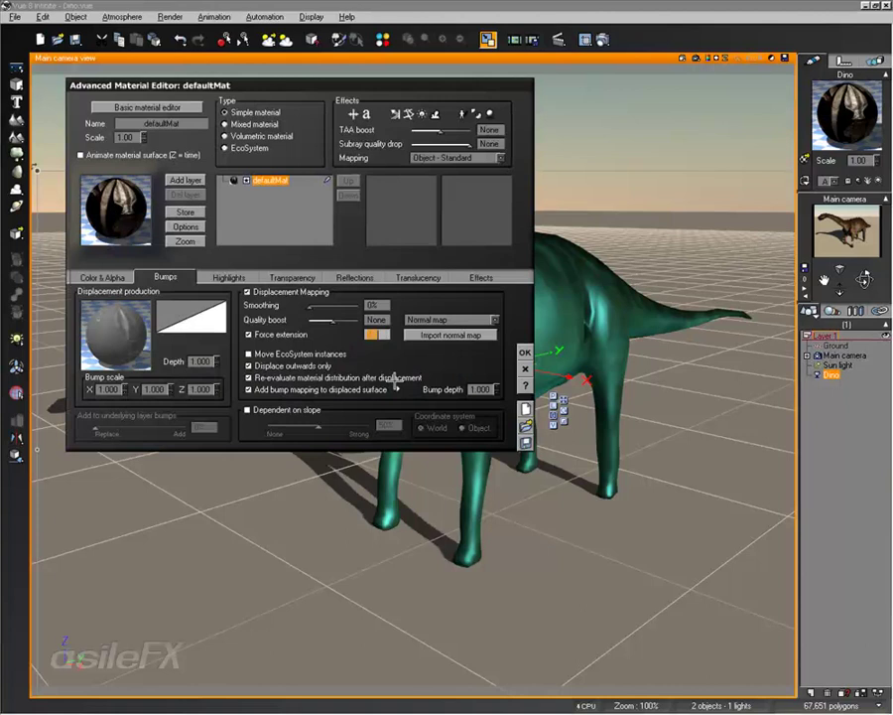
{"action": "key", "text": "Return"}
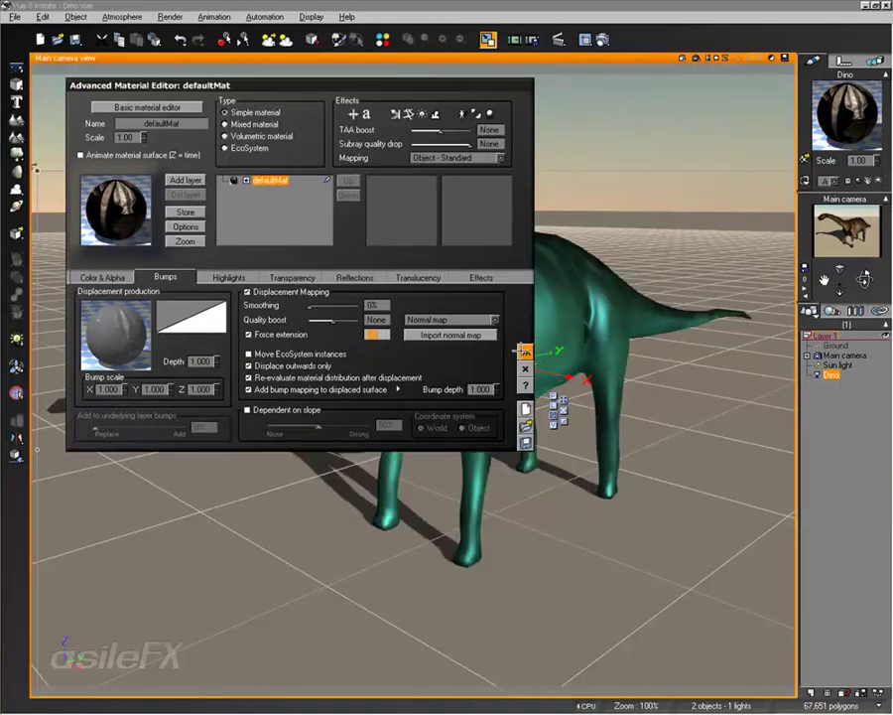
{"action": "left_click", "coordinate": [524, 351]}
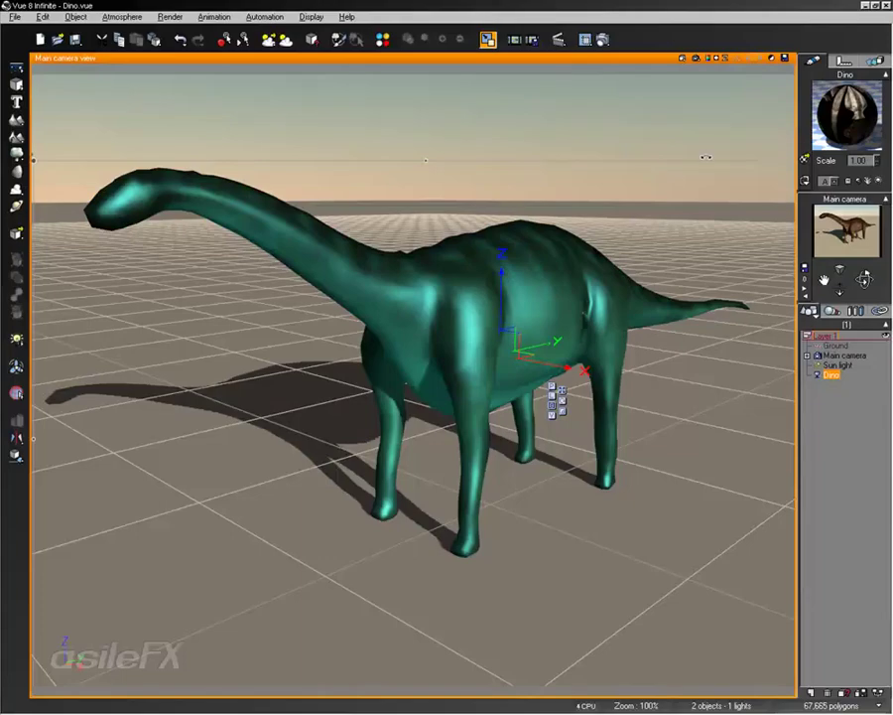
Step: Open the Dino object's edit options and close them again
{"action": "right_click", "coordinate": [485, 336]}
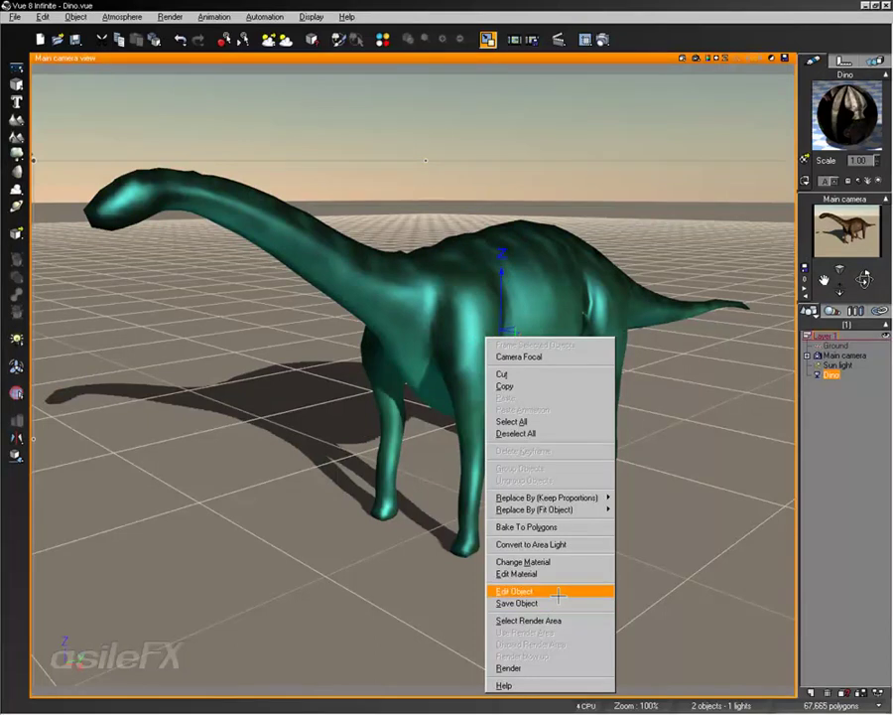
{"action": "left_click", "coordinate": [518, 591]}
{"action": "left_click", "coordinate": [292, 247]}
{"action": "left_click", "coordinate": [642, 270]}
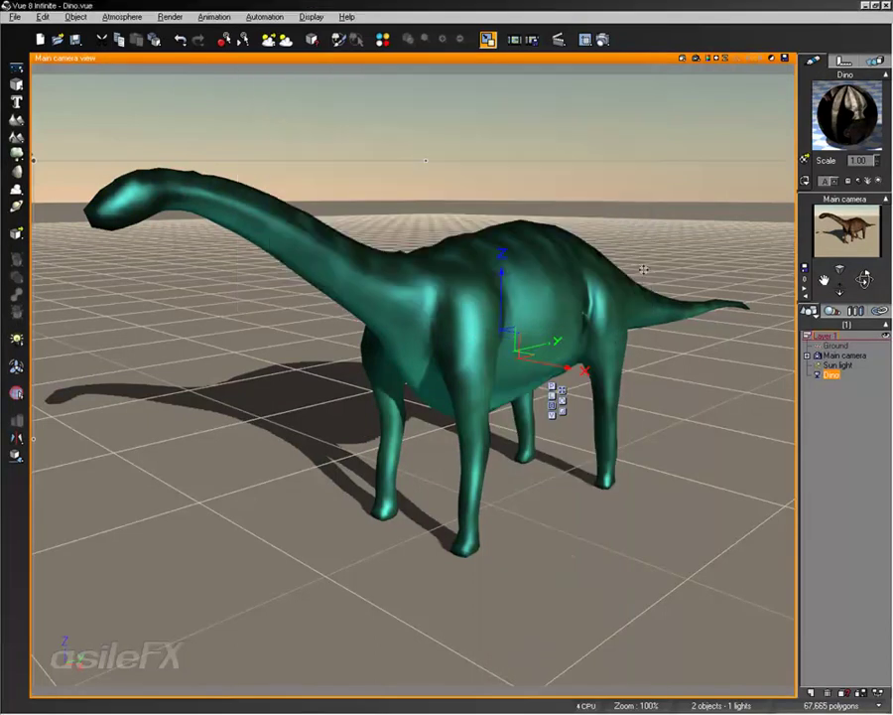
Step: Deselect the dinosaur, render a quick preview in the camera view, and inspect a full render before closing it
{"action": "left_click", "coordinate": [616, 133]}
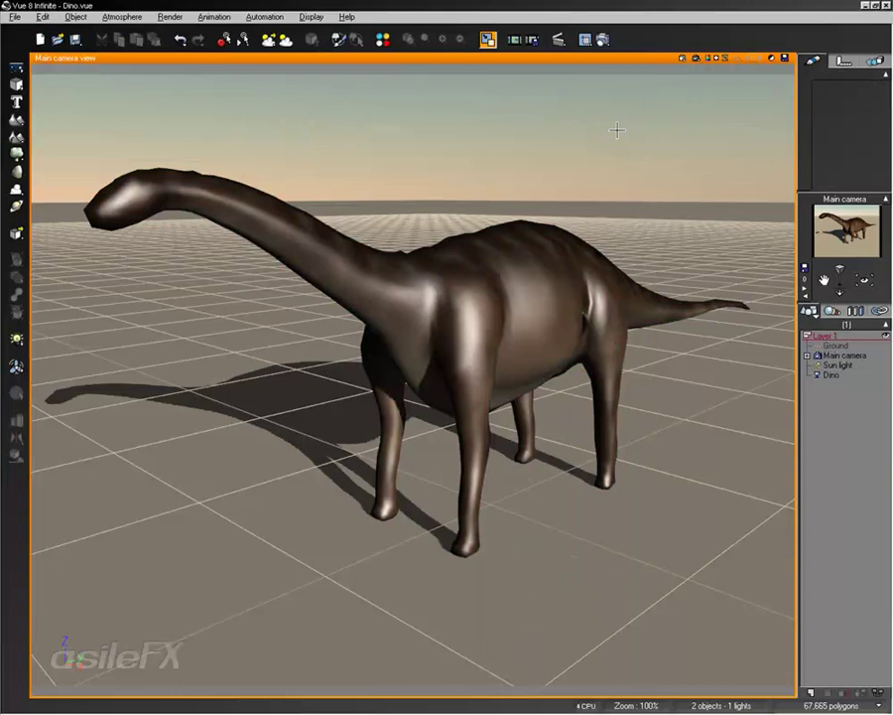
{"action": "left_click", "coordinate": [487, 40]}
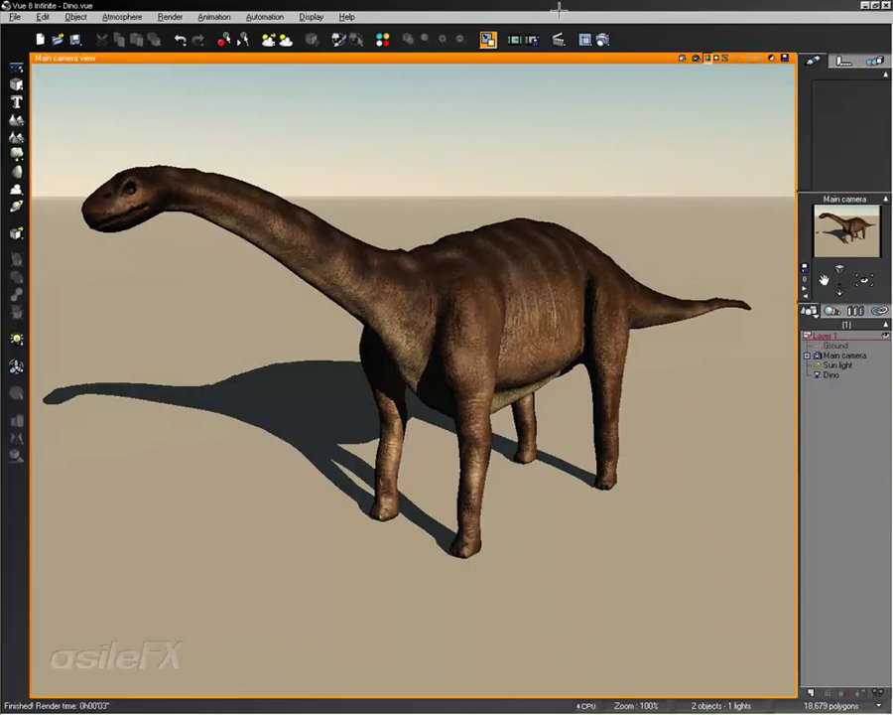
{"action": "left_click", "coordinate": [605, 39]}
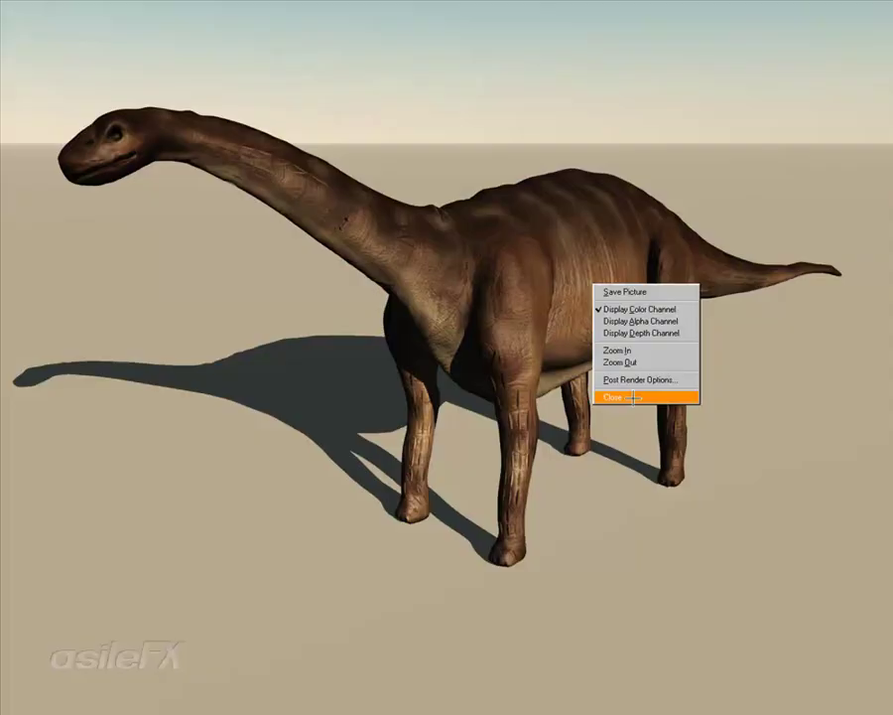
{"action": "left_click", "coordinate": [632, 397]}
Step: Turn off Re-evaluate material distribution after displacement in the Dino material, accept it, and close the finished render
{"action": "left_click", "coordinate": [831, 376]}
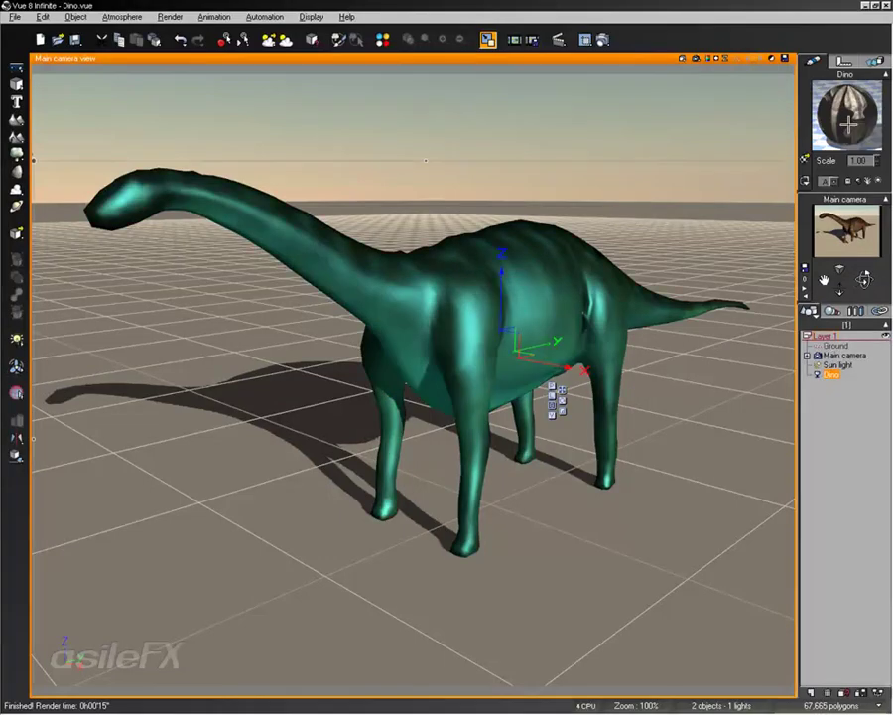
{"action": "double_click", "coordinate": [846, 117]}
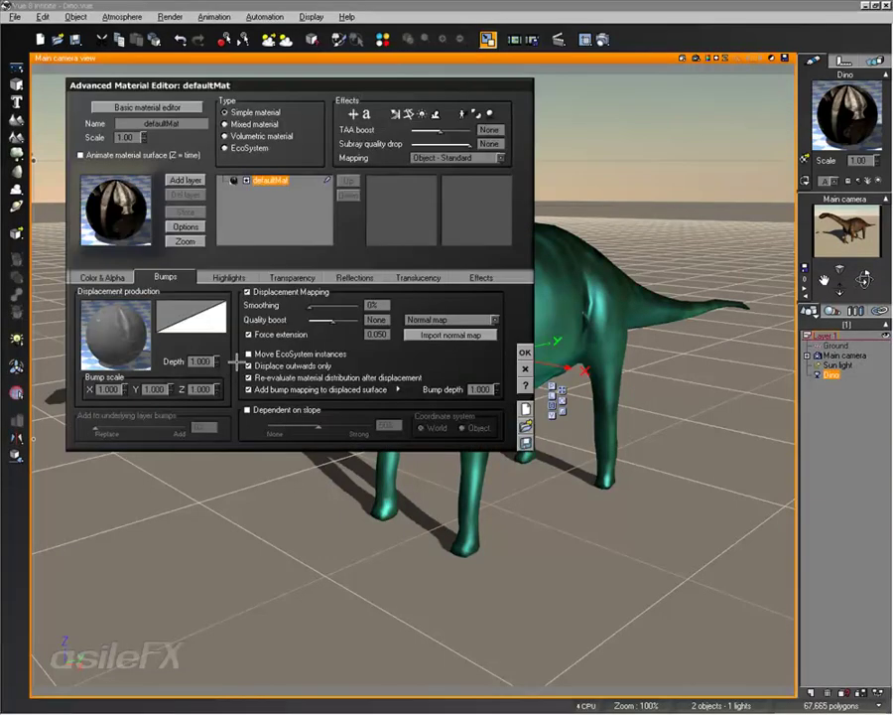
{"action": "left_click", "coordinate": [286, 378]}
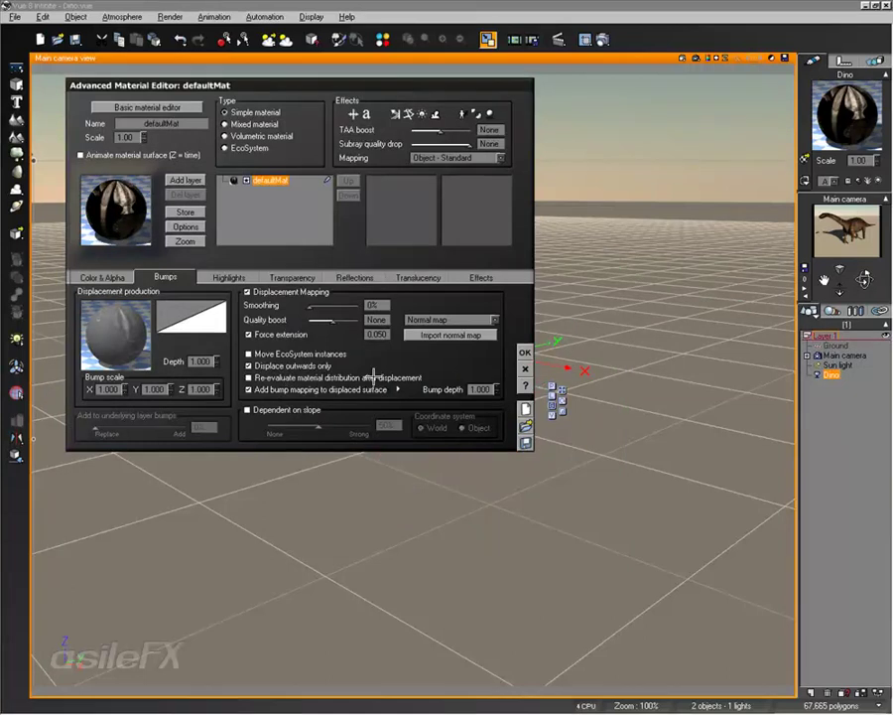
{"action": "left_click", "coordinate": [524, 351]}
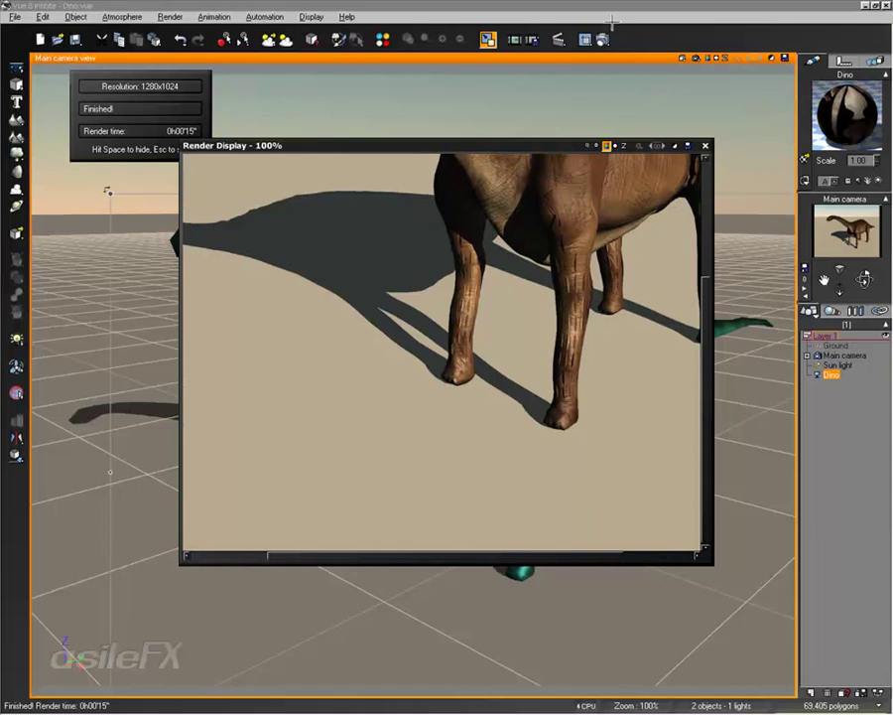
{"action": "key", "text": "Escape"}
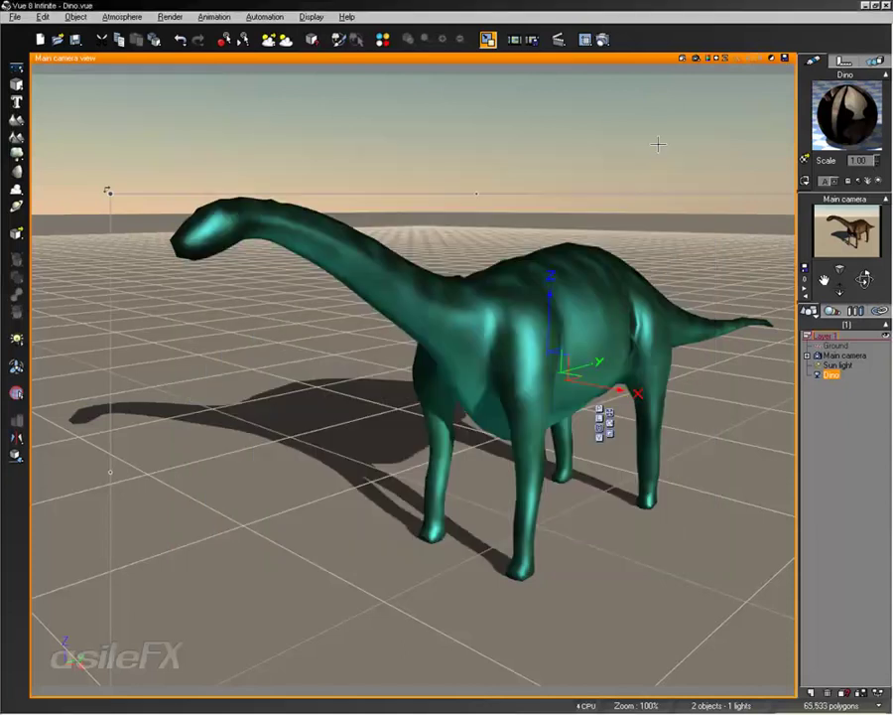
Step: Reopen the Dino material, turn off displacement mapping, and check the bump texture node in its bump function
{"action": "double_click", "coordinate": [475, 263]}
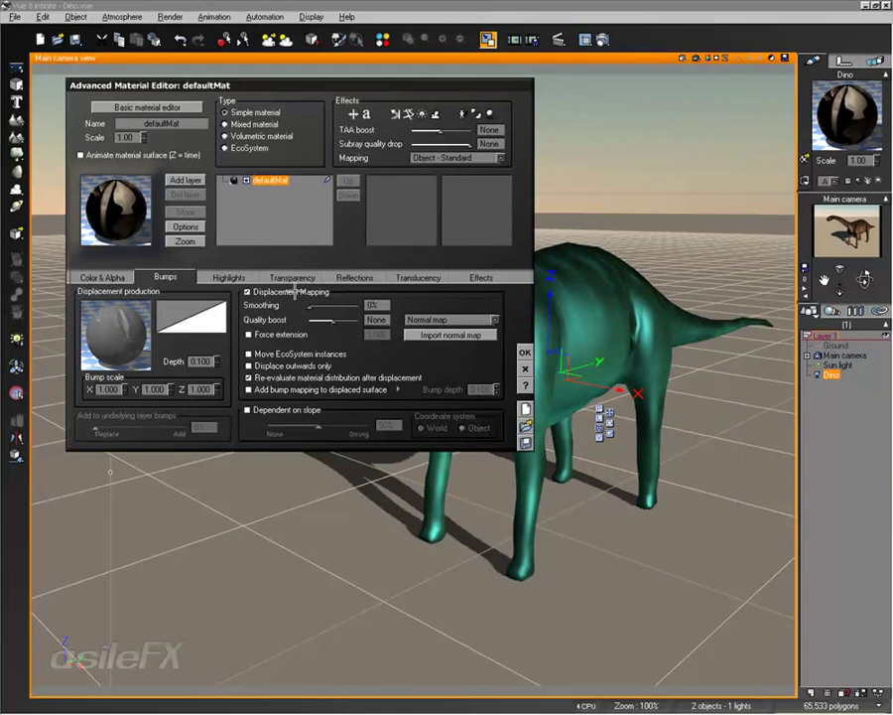
{"action": "left_click", "coordinate": [294, 292]}
{"action": "right_click", "coordinate": [109, 339]}
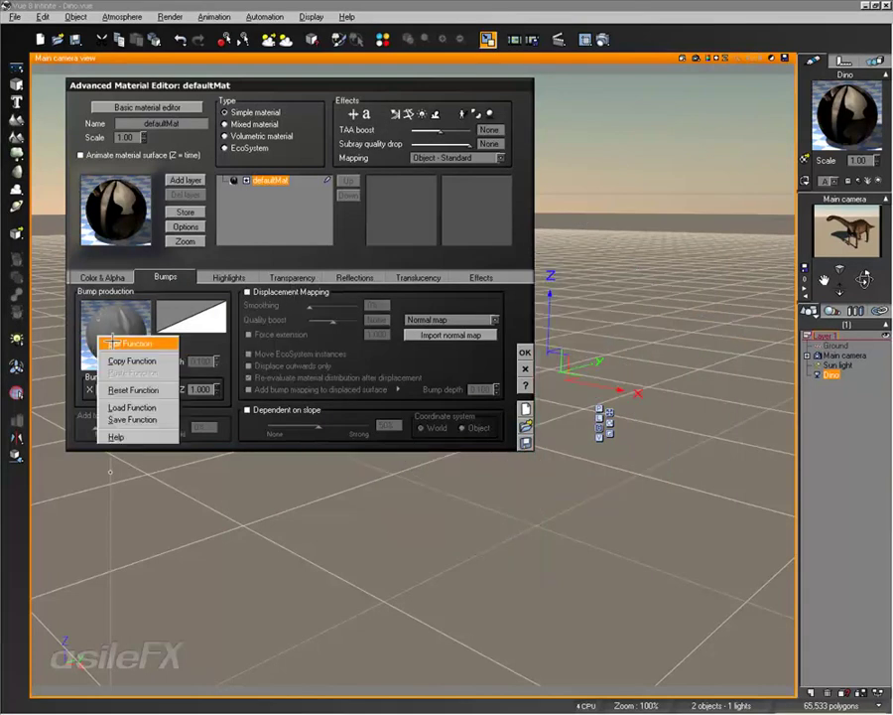
{"action": "left_click", "coordinate": [115, 343]}
{"action": "left_click", "coordinate": [274, 135]}
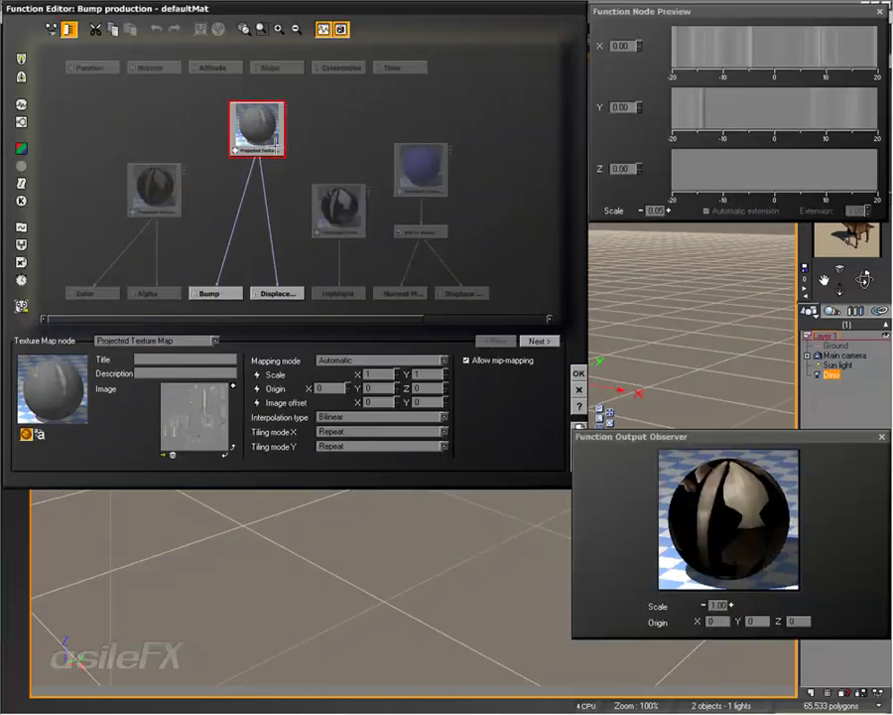
{"action": "left_click", "coordinate": [578, 374]}
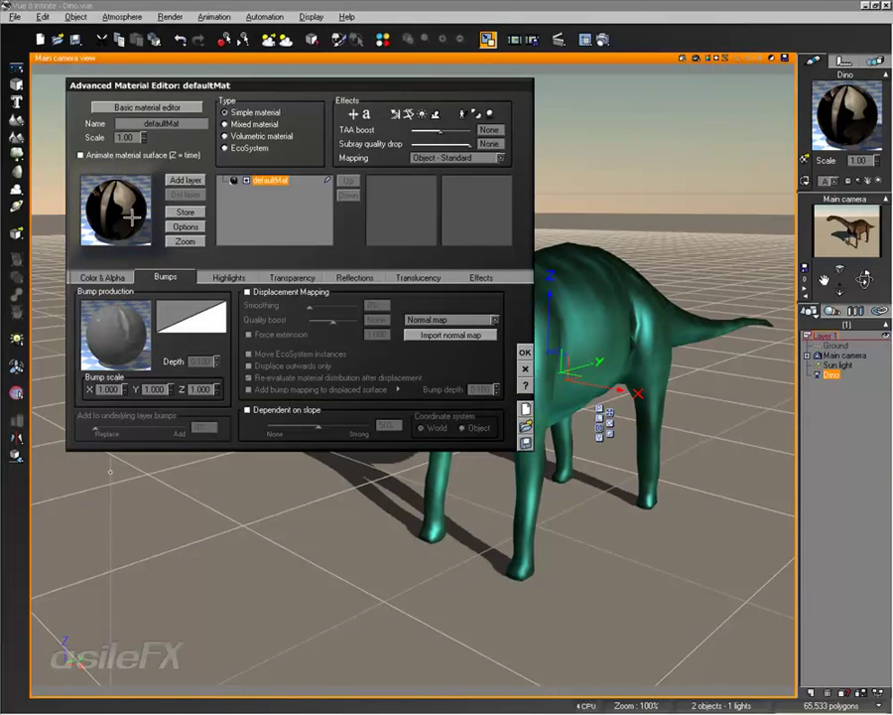
Step: Set the displacement depth to 1, enable added bump mapping with bump depth 1, turn displacement mapping back off, and accept the material
{"action": "left_click", "coordinate": [247, 292]}
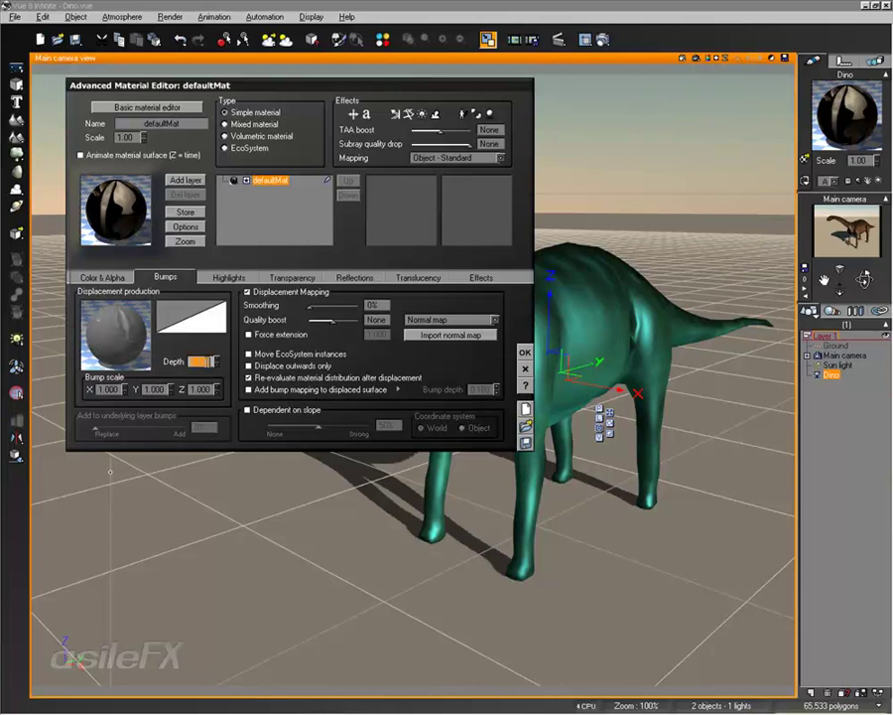
{"action": "left_click", "coordinate": [264, 292]}
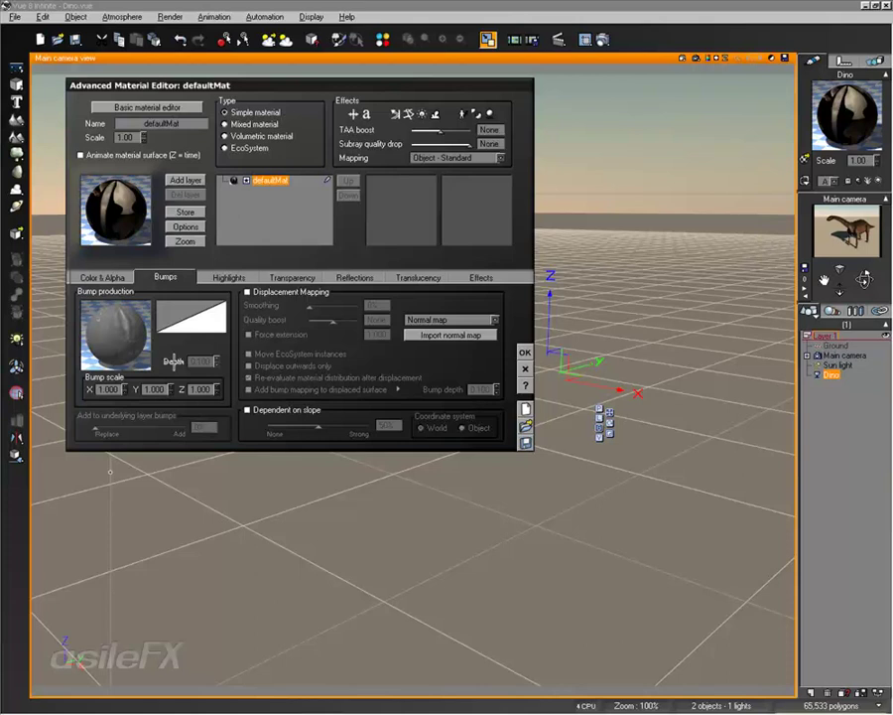
{"action": "left_click", "coordinate": [288, 293]}
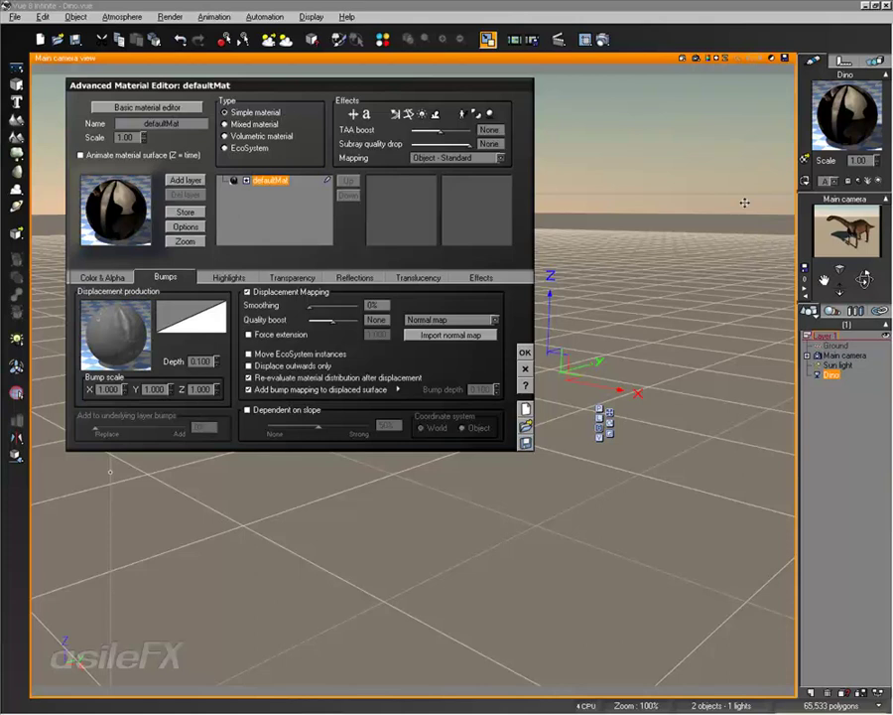
{"action": "key", "text": "Return"}
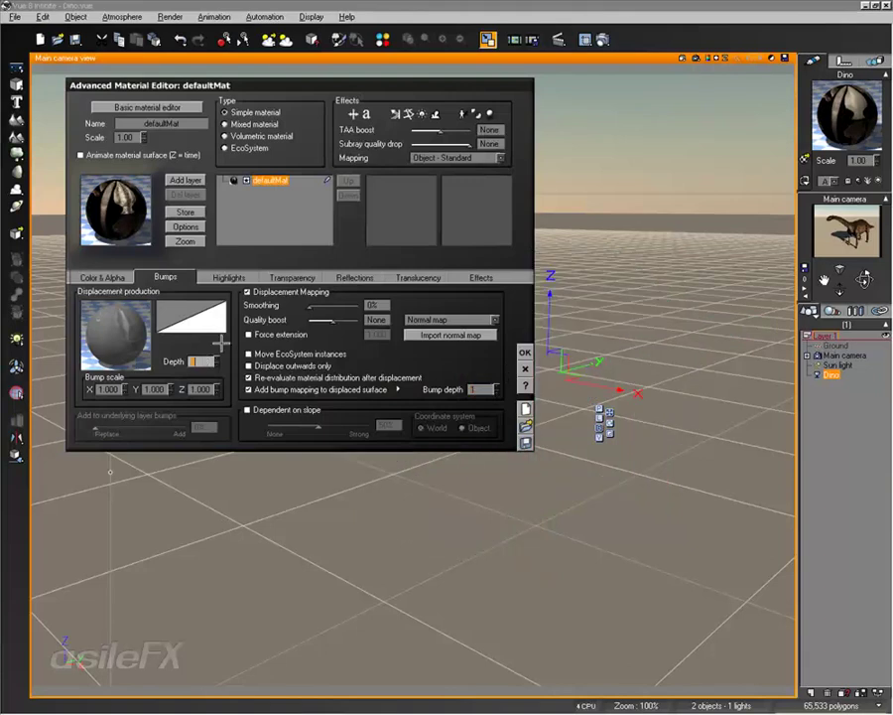
{"action": "left_click", "coordinate": [284, 292]}
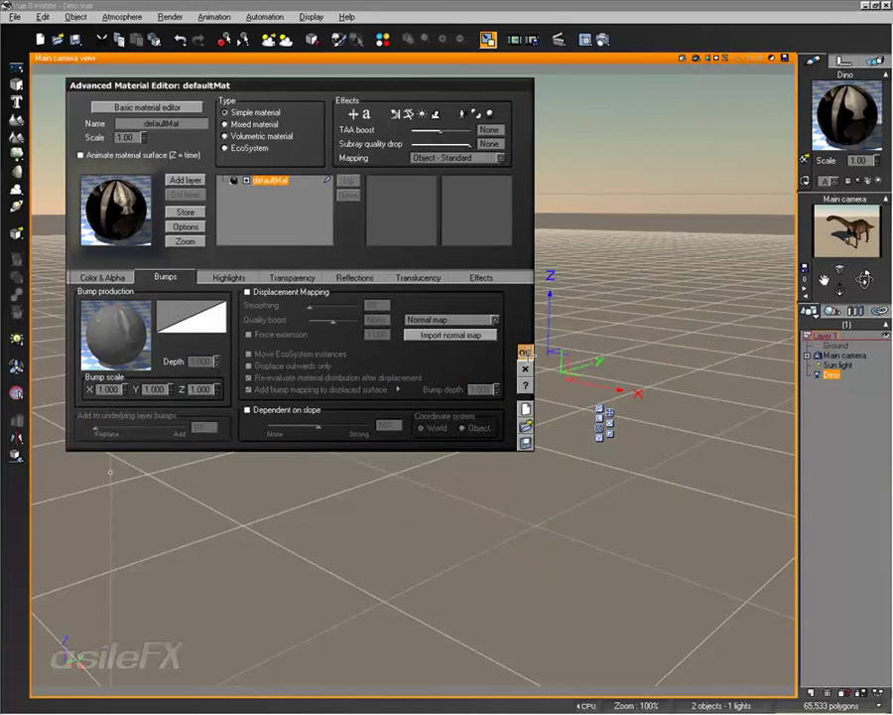
{"action": "key", "text": "Return"}
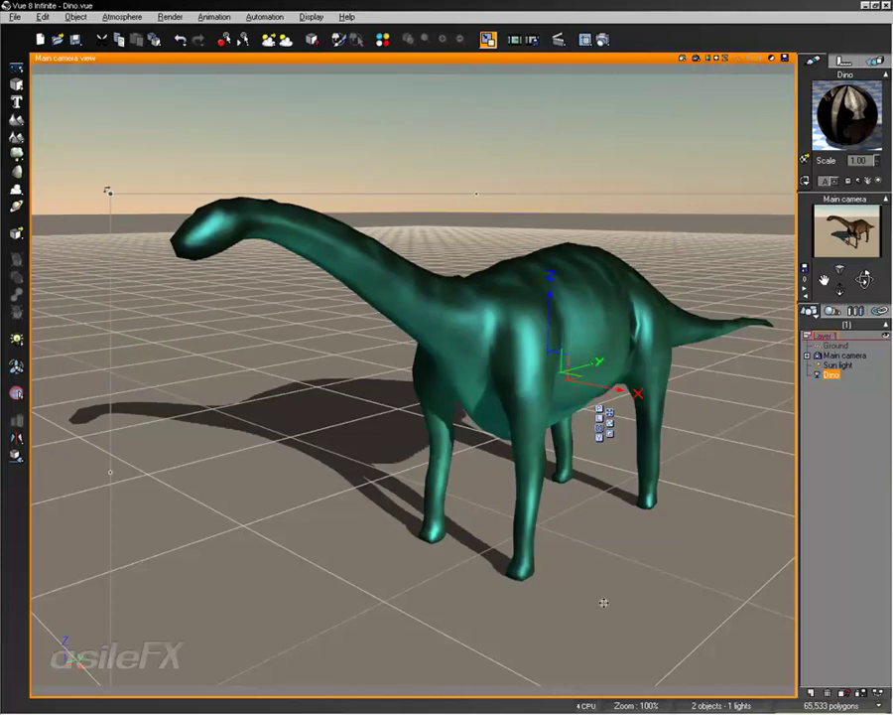
Step: Enable Dynamic Subdivision in the Dino's polygon mesh options with a quality boost of 5
{"action": "left_click", "coordinate": [807, 447]}
{"action": "left_click", "coordinate": [831, 375]}
{"action": "double_click", "coordinate": [850, 123]}
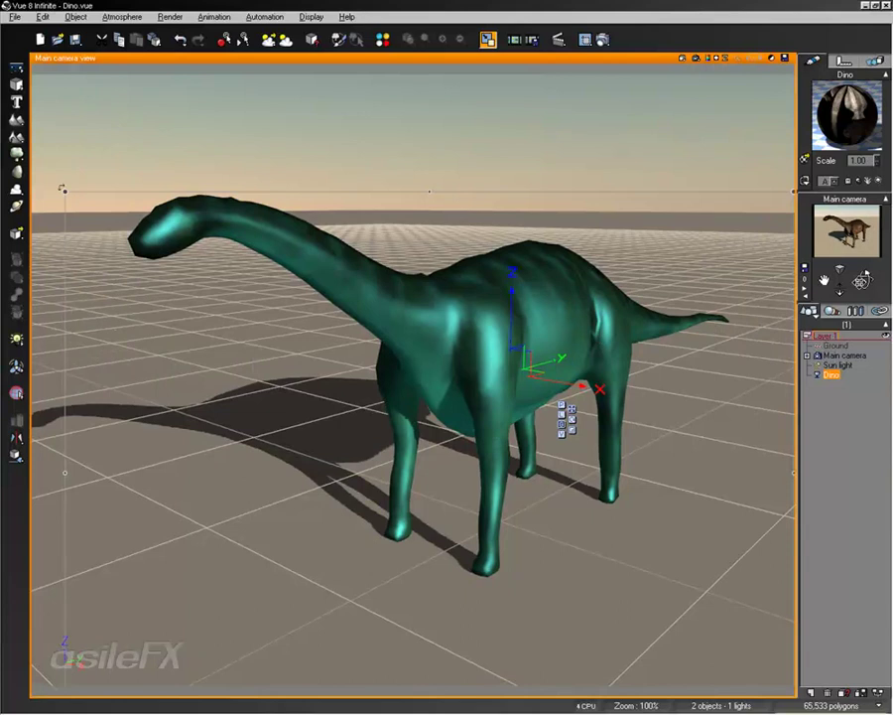
{"action": "left_click_drag", "start_coordinate": [865, 279], "coordinate": [759, 360]}
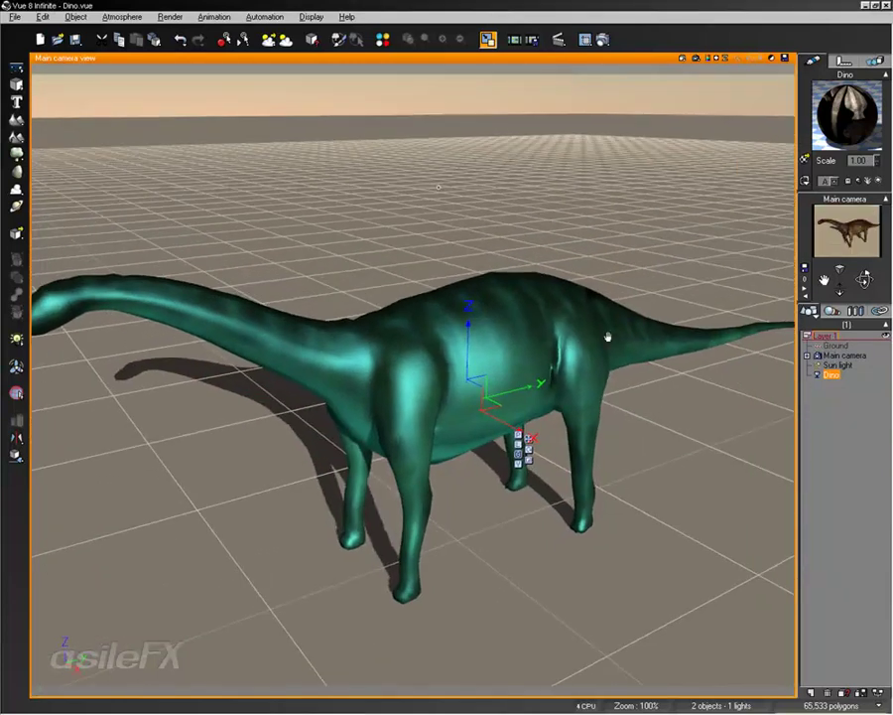
{"action": "right_click", "coordinate": [460, 343]}
{"action": "left_click", "coordinate": [531, 592]}
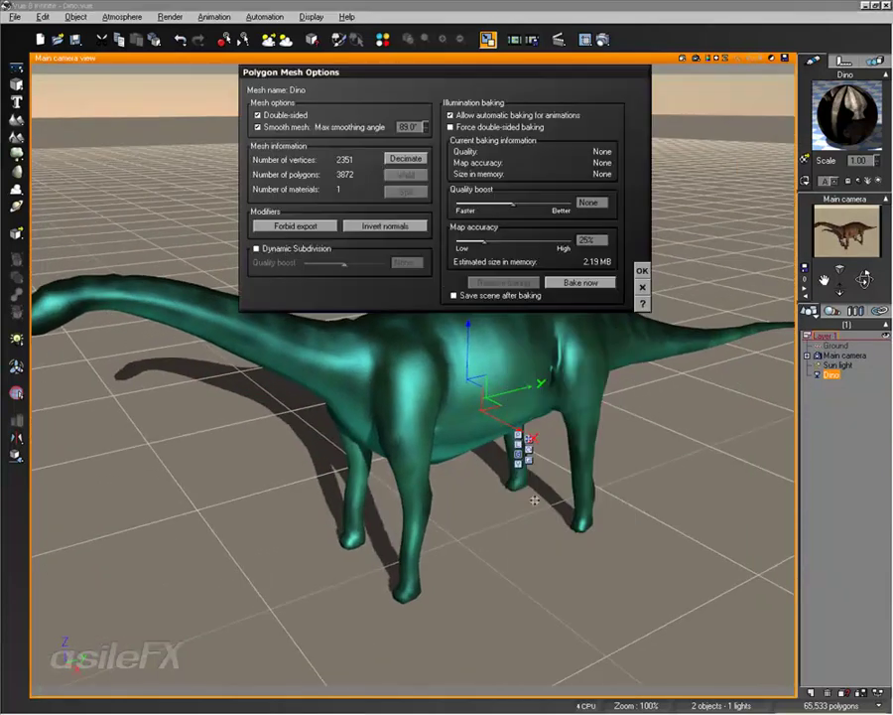
{"action": "left_click", "coordinate": [257, 248]}
{"action": "left_click", "coordinate": [417, 264]}
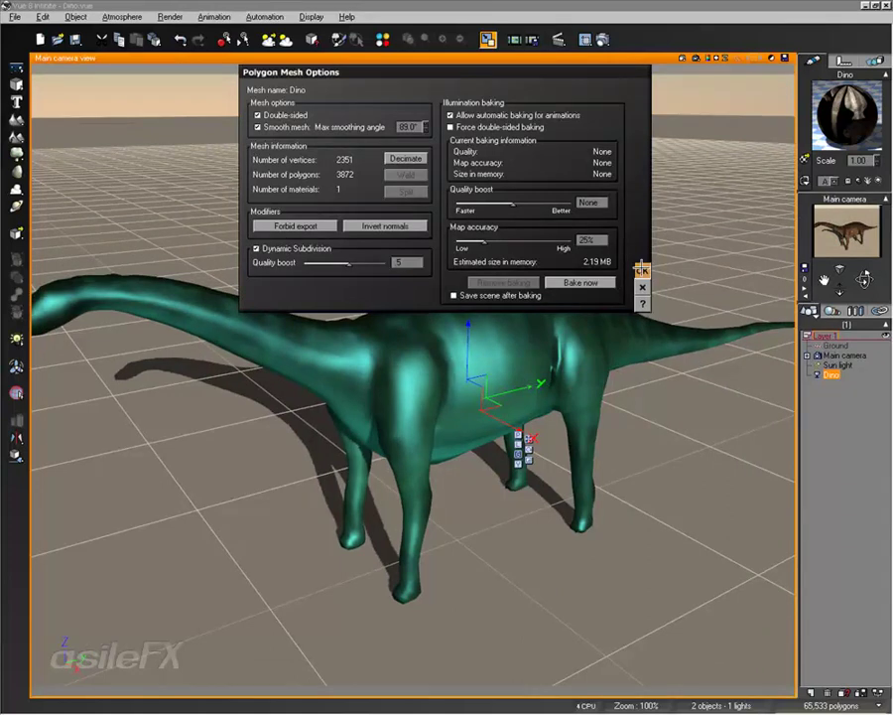
{"action": "left_click", "coordinate": [642, 270]}
{"action": "right_click_drag", "start_coordinate": [550, 312], "coordinate": [565, 303]}
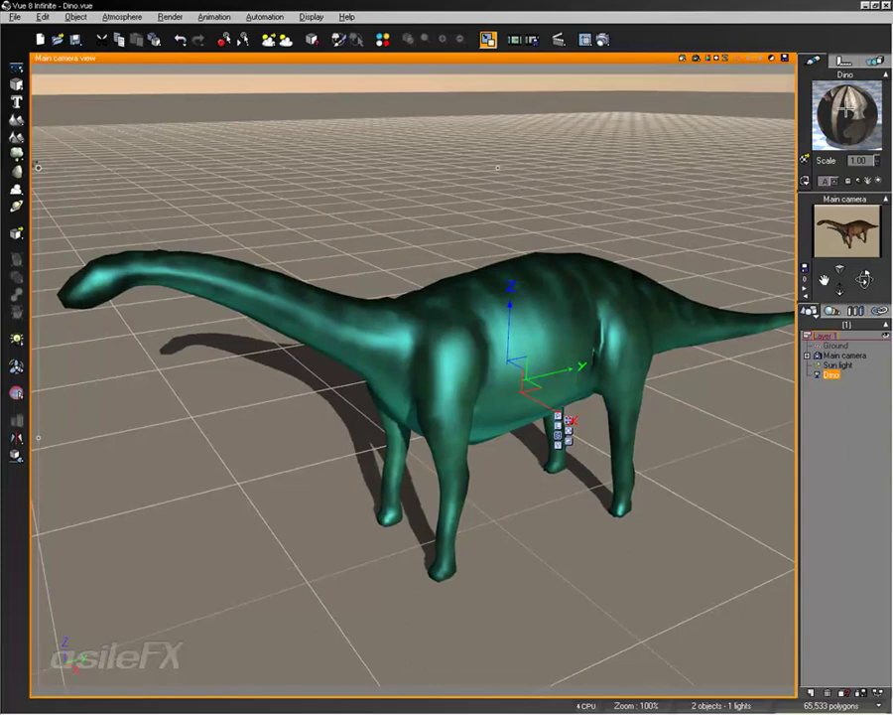
Step: Open the Dino material's bump production function for editing and move the RGB to Normal branch higher in the graph
{"action": "double_click", "coordinate": [843, 119]}
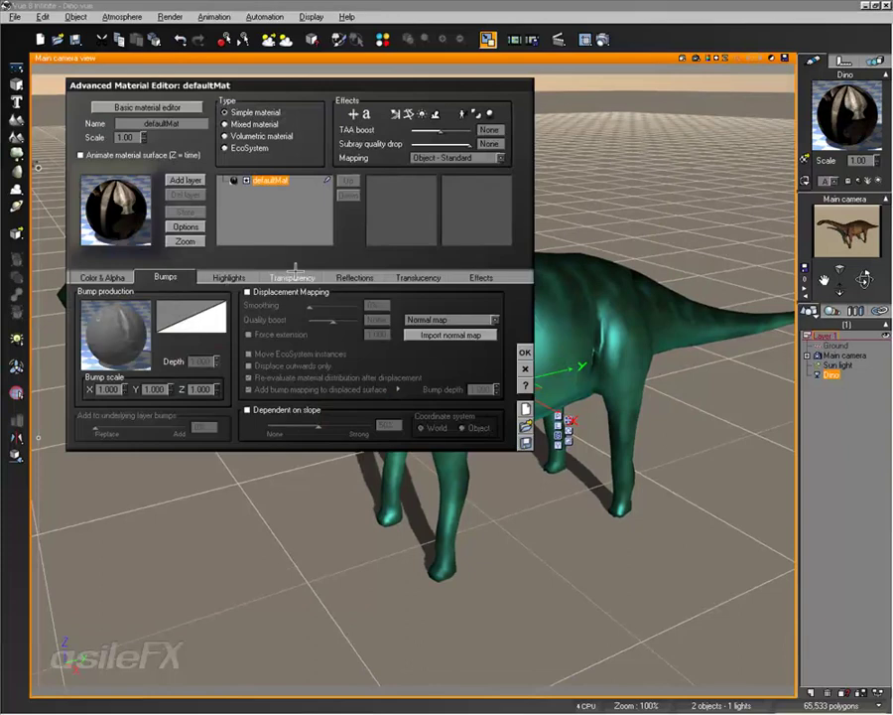
{"action": "right_click", "coordinate": [121, 278]}
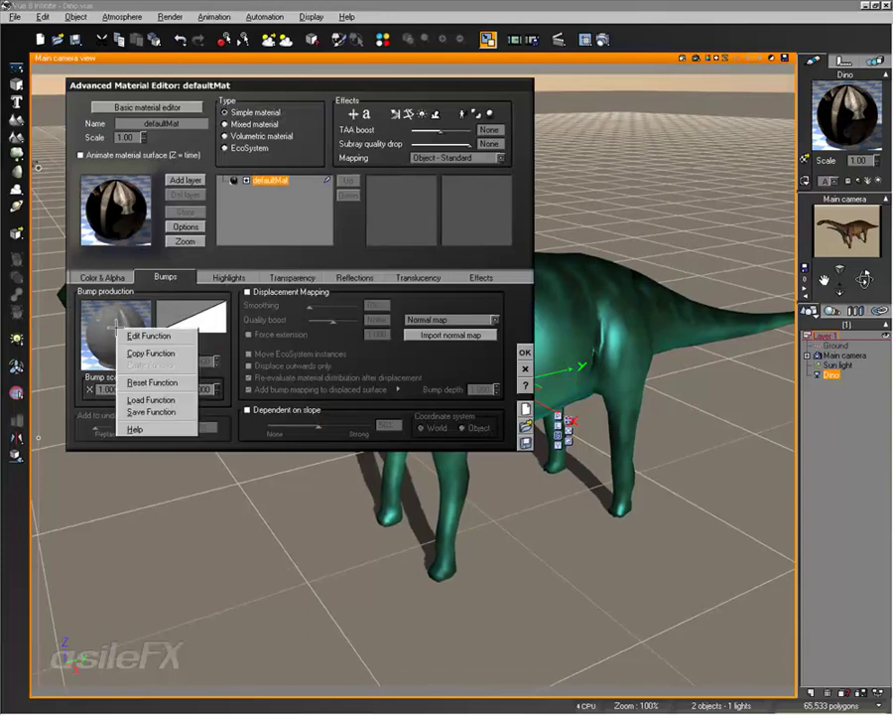
{"action": "left_click", "coordinate": [144, 282]}
{"action": "right_click_drag", "start_coordinate": [454, 185], "coordinate": [380, 180]}
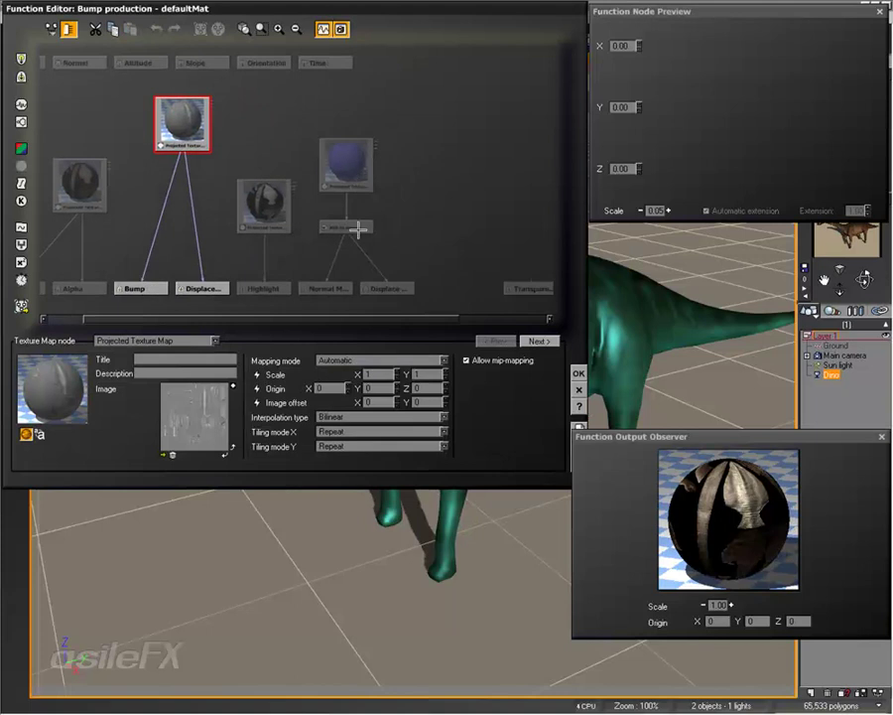
{"action": "left_click_drag", "start_coordinate": [359, 229], "coordinate": [358, 145]}
Step: Add a constant node below the RGB to Normal node and change it to a connectable Constant Vector
{"action": "left_click", "coordinate": [405, 204]}
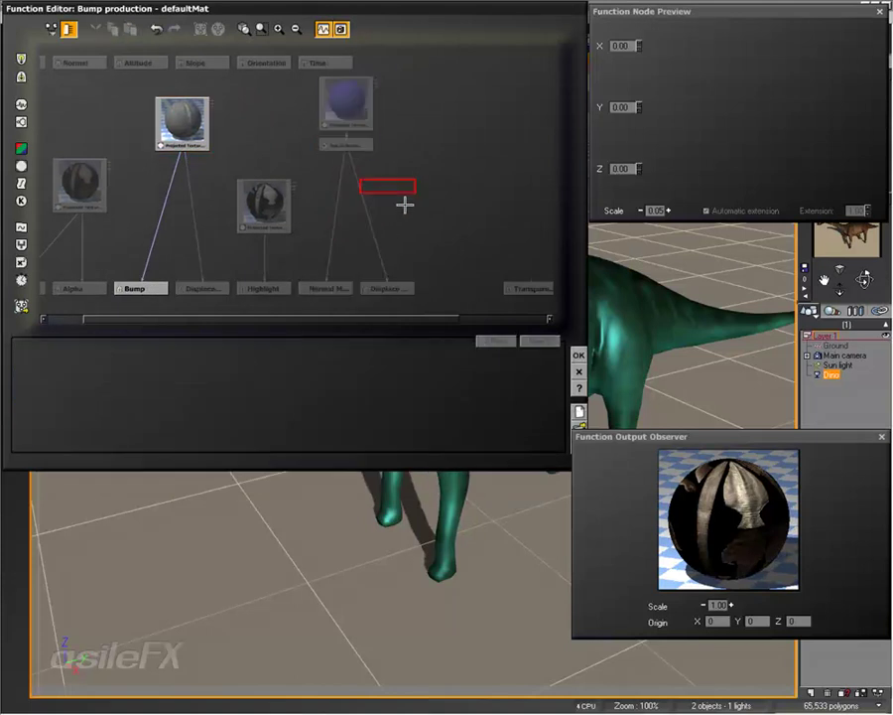
{"action": "left_click", "coordinate": [20, 146]}
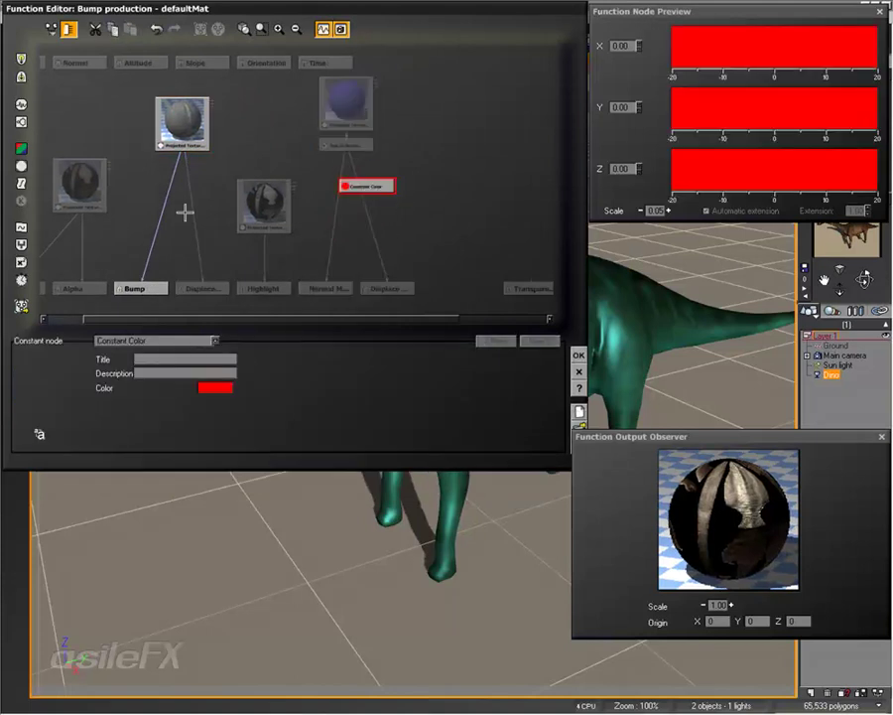
{"action": "left_click", "coordinate": [169, 340]}
{"action": "mouse_move", "coordinate": [199, 355]}
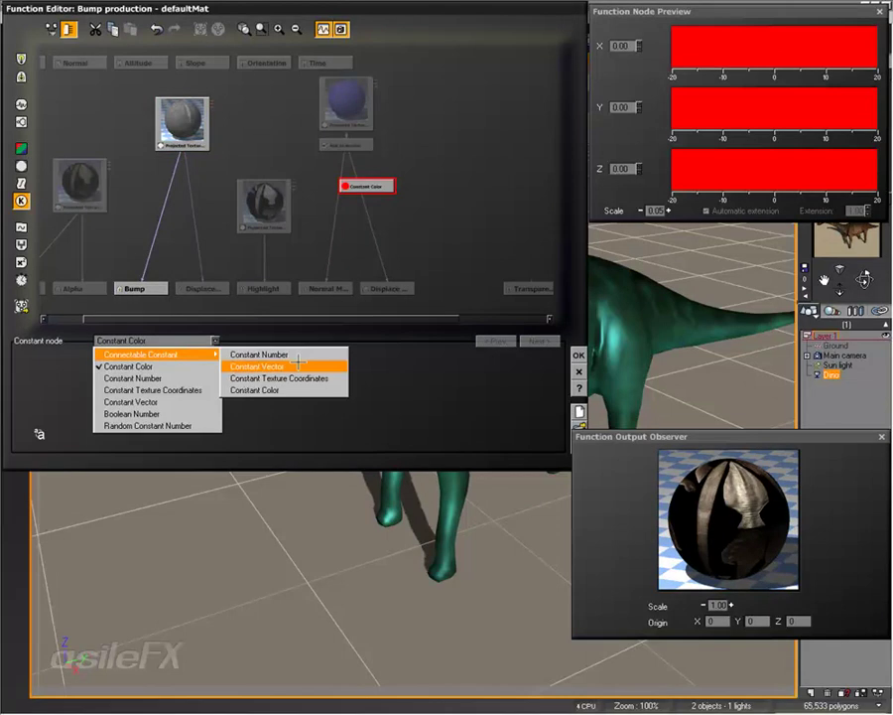
{"action": "left_click", "coordinate": [298, 365]}
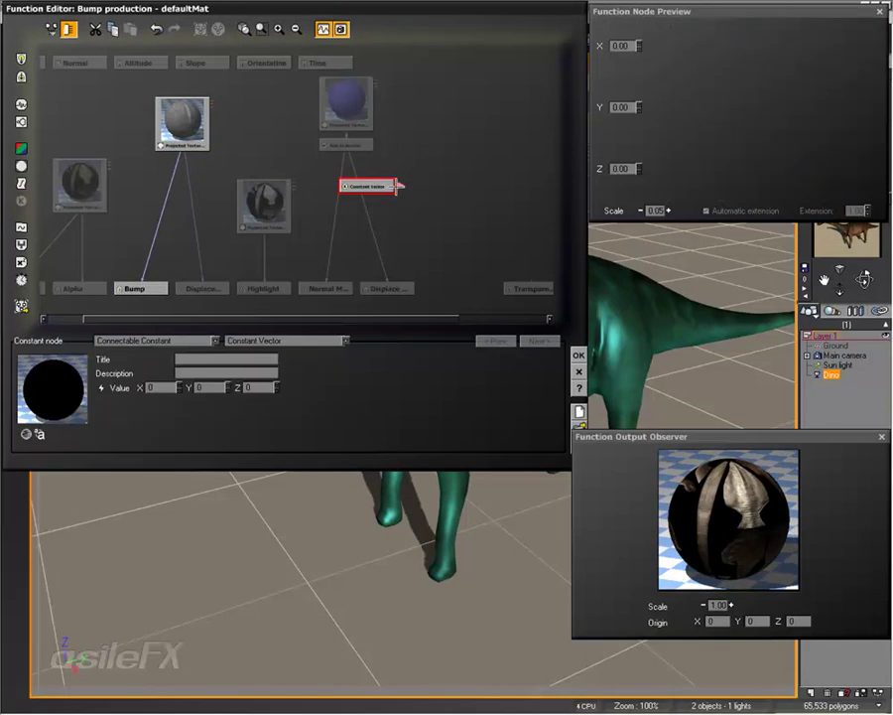
{"action": "right_click", "coordinate": [407, 212]}
{"action": "mouse_move", "coordinate": [462, 303]}
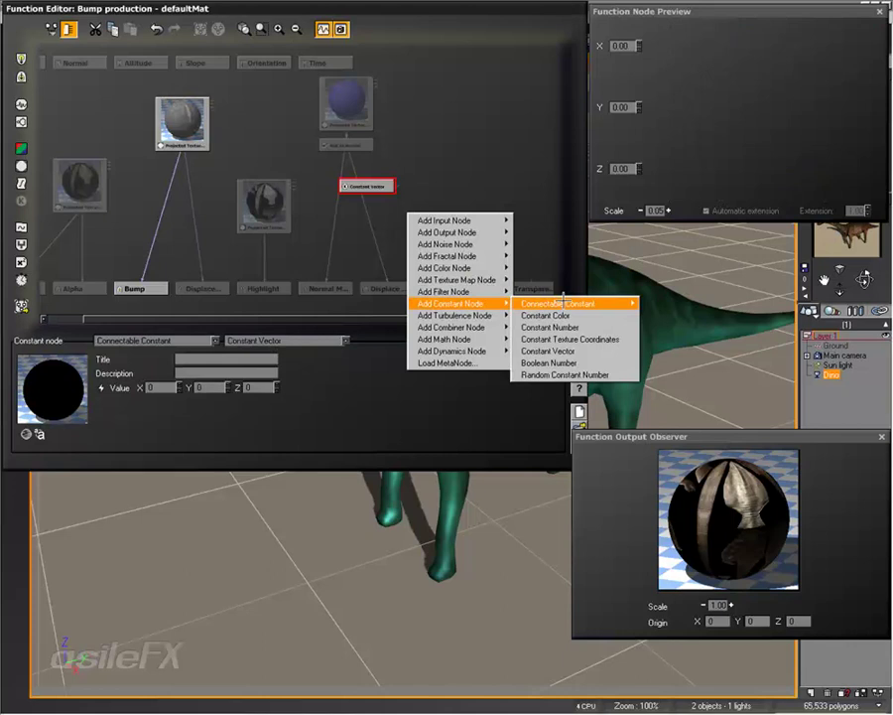
{"action": "mouse_move", "coordinate": [563, 300]}
{"action": "left_click", "coordinate": [685, 315]}
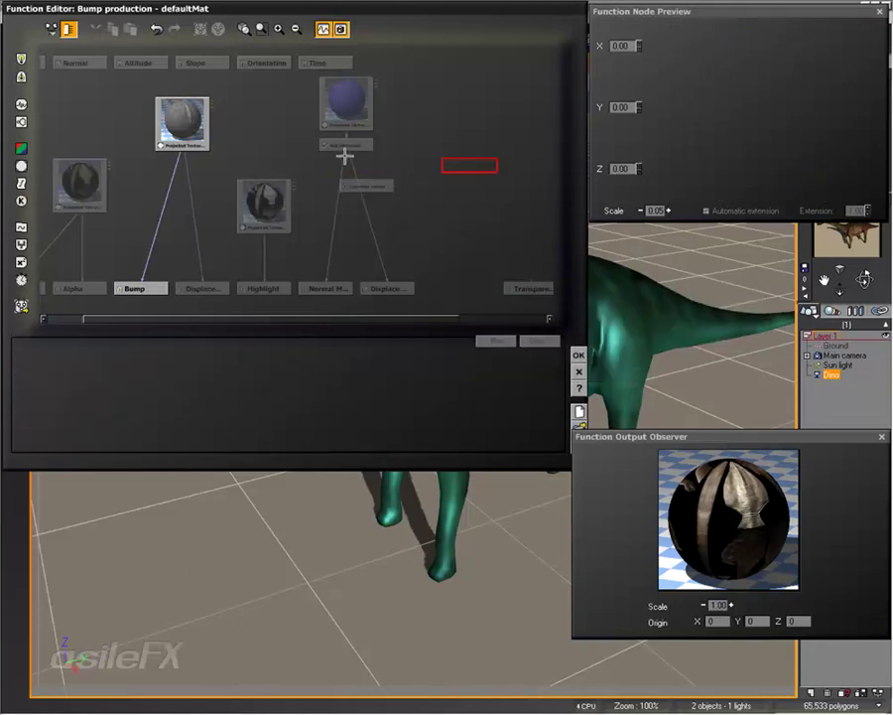
Step: Wire RGB to Normal through the Constant Vector into the normal and displacement outputs, placing the Constant Vector just above those outputs
{"action": "mouse_move", "coordinate": [353, 157]}
{"action": "left_mouse_down"}
{"action": "mouse_move", "coordinate": [366, 184]}
{"action": "mouse_move", "coordinate": [397, 197]}
{"action": "mouse_move", "coordinate": [380, 206]}
{"action": "mouse_move", "coordinate": [346, 150]}
{"action": "left_mouse_up"}
{"action": "left_click", "coordinate": [399, 288]}
{"action": "left_click_drag", "start_coordinate": [417, 159], "coordinate": [426, 82]}
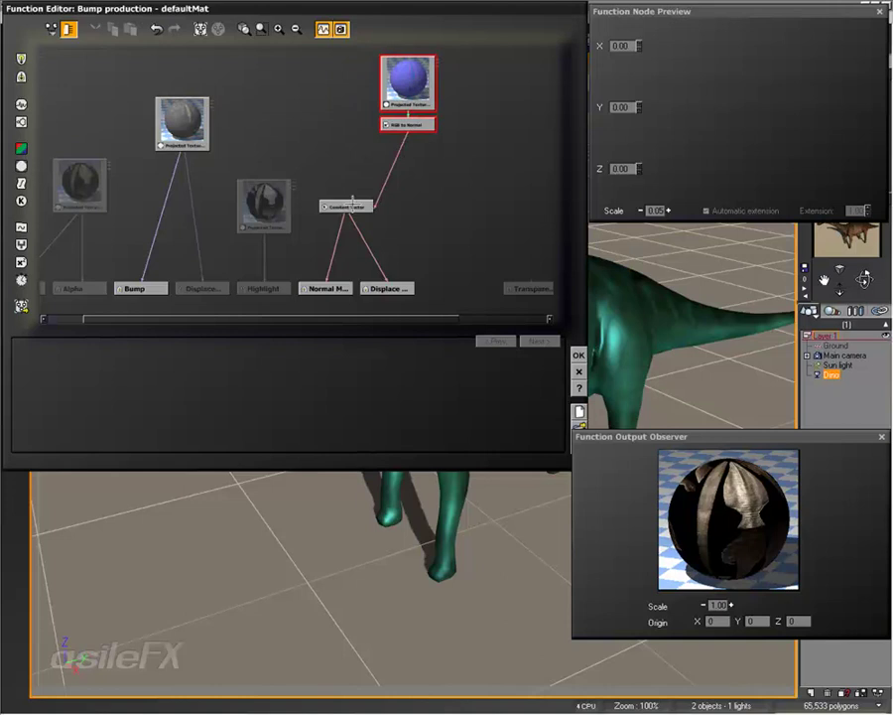
{"action": "left_click_drag", "start_coordinate": [352, 201], "coordinate": [370, 260]}
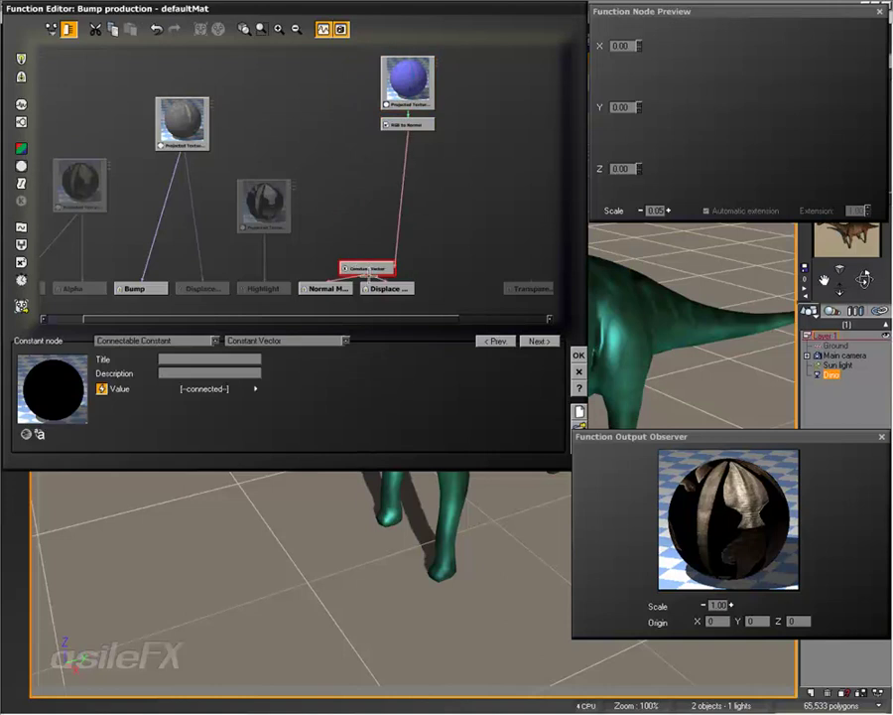
{"action": "left_click", "coordinate": [406, 145]}
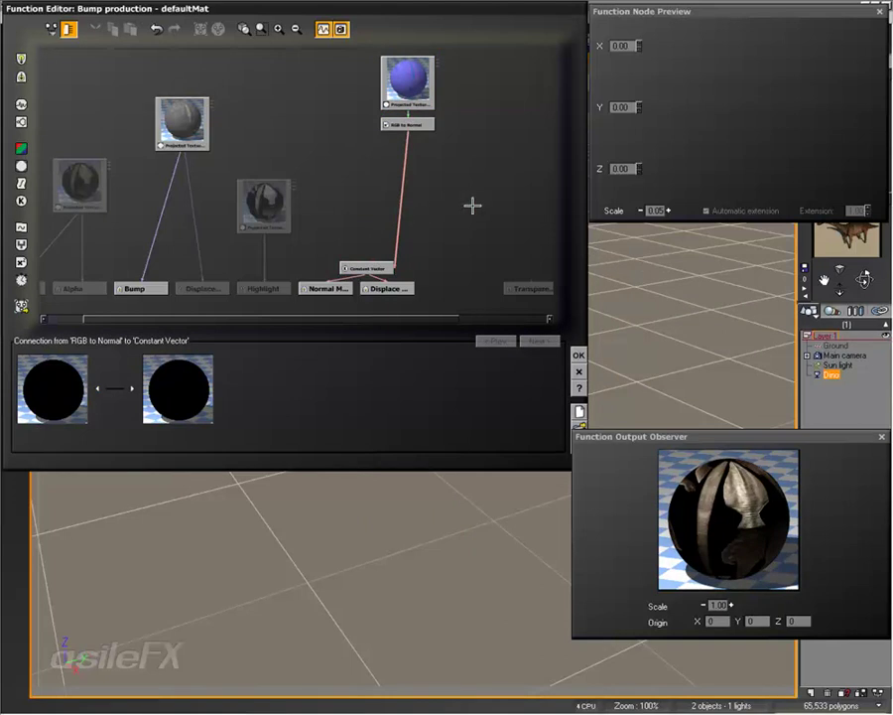
Step: Add a Decomposer 3 vector operation node below RGB to Normal and connect the RGB to Normal output to it
{"action": "left_click", "coordinate": [439, 159]}
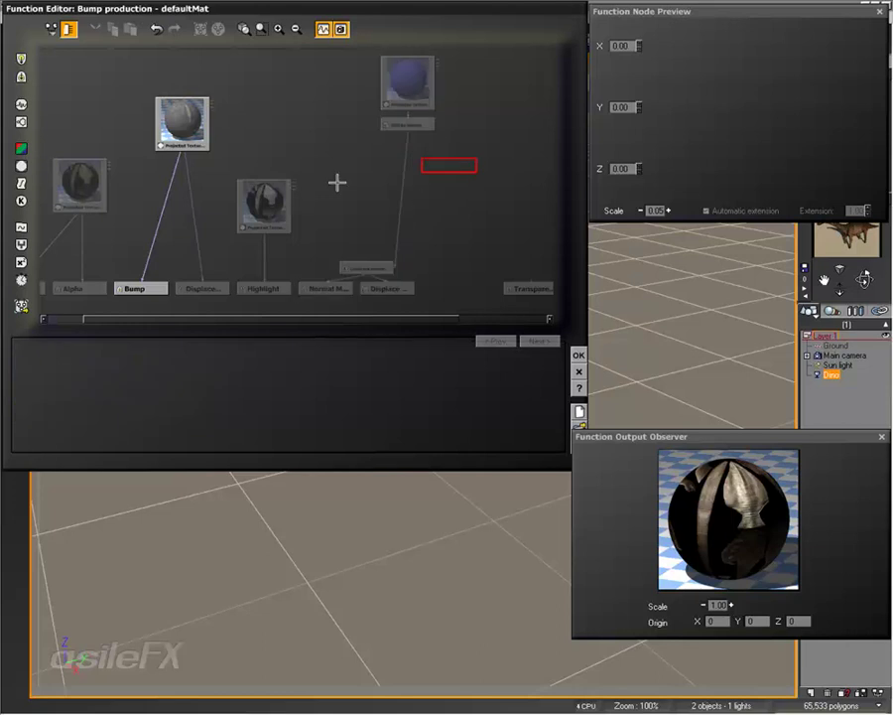
{"action": "right_click", "coordinate": [440, 159]}
{"action": "mouse_move", "coordinate": [508, 275]}
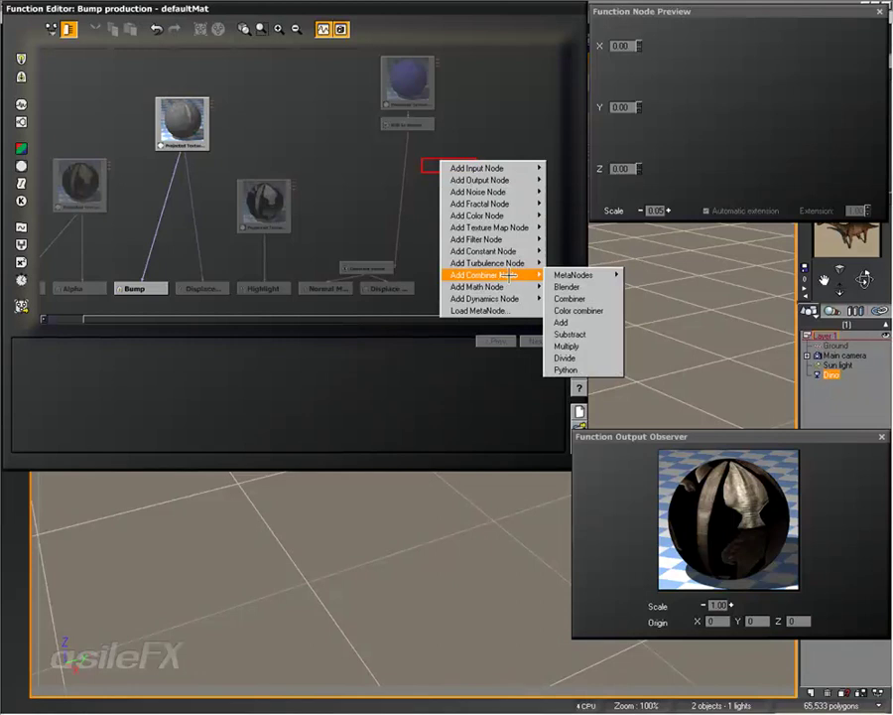
{"action": "mouse_move", "coordinate": [478, 286]}
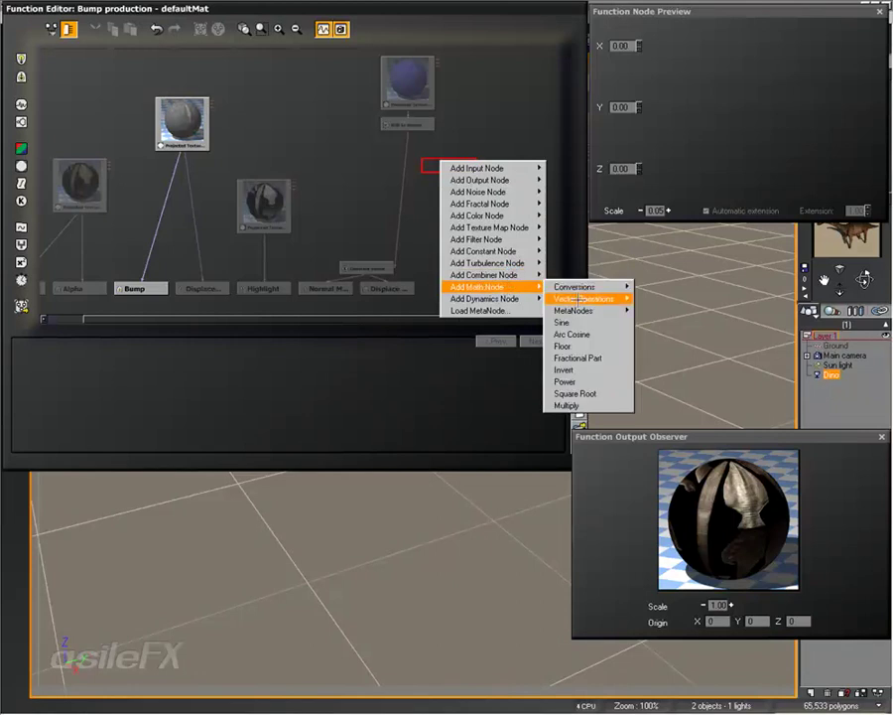
{"action": "mouse_move", "coordinate": [580, 298]}
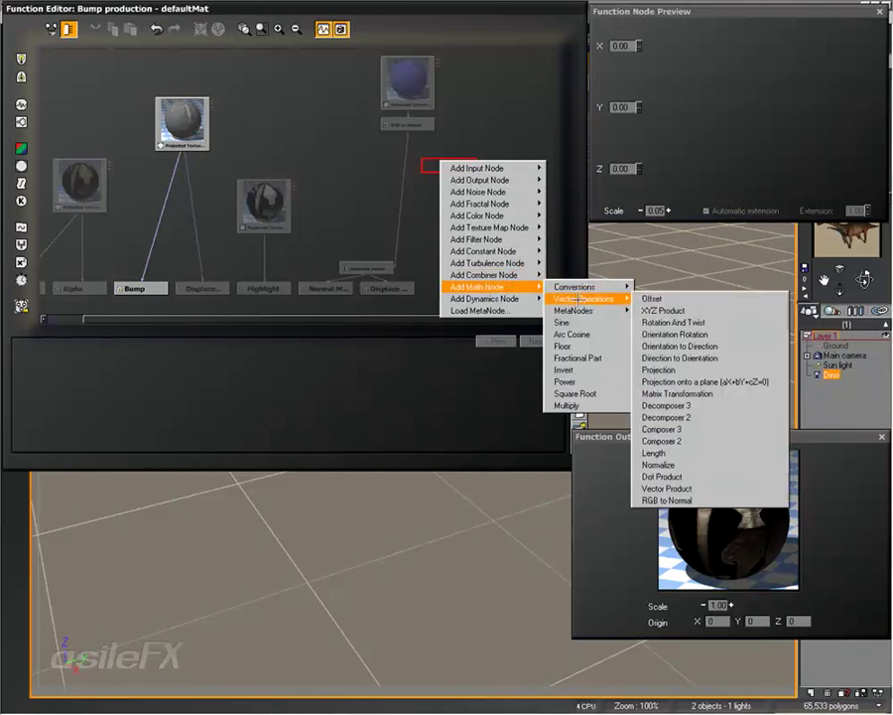
{"action": "left_click", "coordinate": [702, 405]}
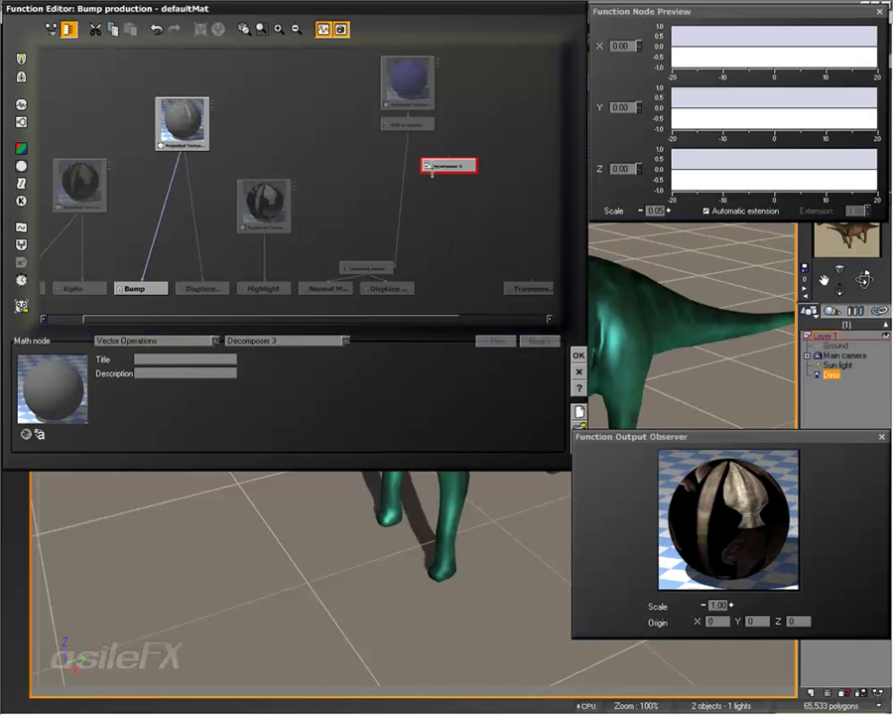
{"action": "mouse_move", "coordinate": [453, 170]}
{"action": "left_mouse_down"}
{"action": "mouse_move", "coordinate": [408, 129]}
{"action": "mouse_move", "coordinate": [452, 167]}
{"action": "left_mouse_up"}
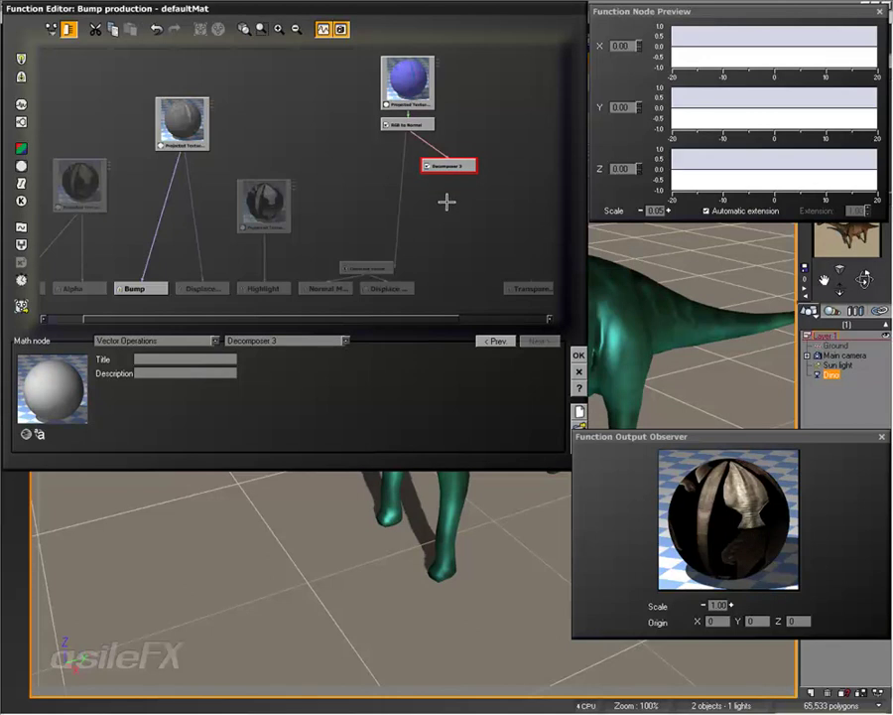
Step: Add a Composer 3 vector operation node below the Decomposer 3, feed it into the Constant Vector, and shift it slightly down
{"action": "left_click", "coordinate": [446, 203]}
{"action": "right_click", "coordinate": [456, 236]}
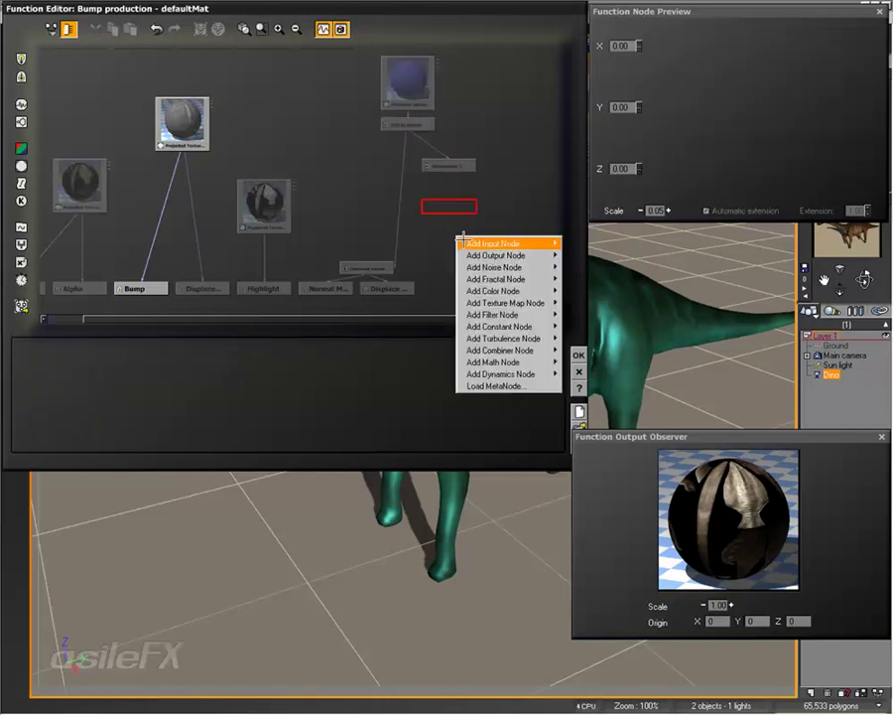
{"action": "left_click", "coordinate": [537, 363]}
{"action": "left_click", "coordinate": [537, 363]}
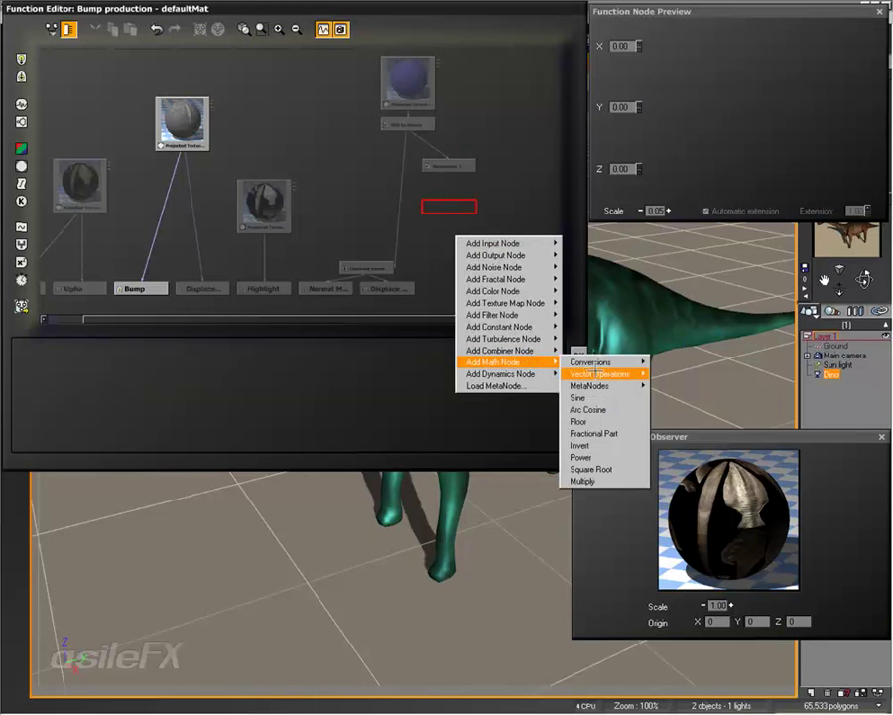
{"action": "mouse_move", "coordinate": [598, 374]}
{"action": "left_click", "coordinate": [699, 504]}
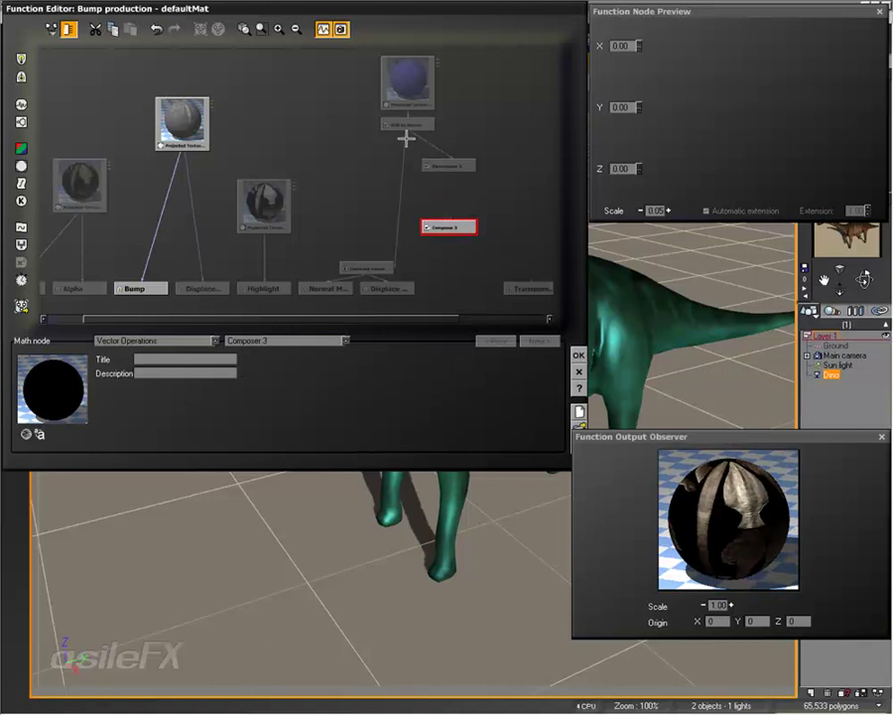
{"action": "left_click_drag", "start_coordinate": [427, 228], "coordinate": [367, 268]}
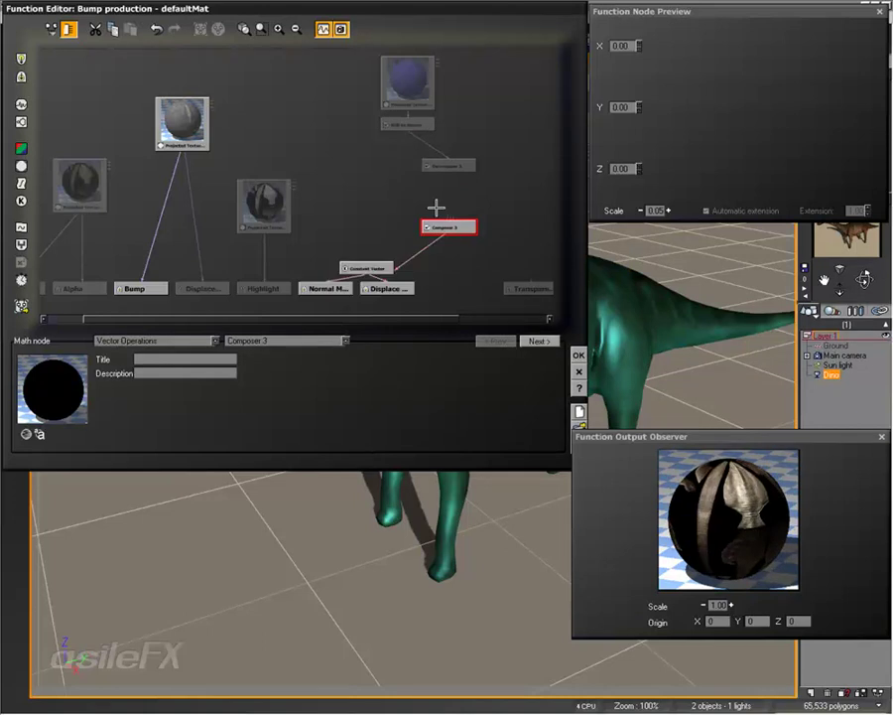
{"action": "left_click_drag", "start_coordinate": [454, 238], "coordinate": [452, 257]}
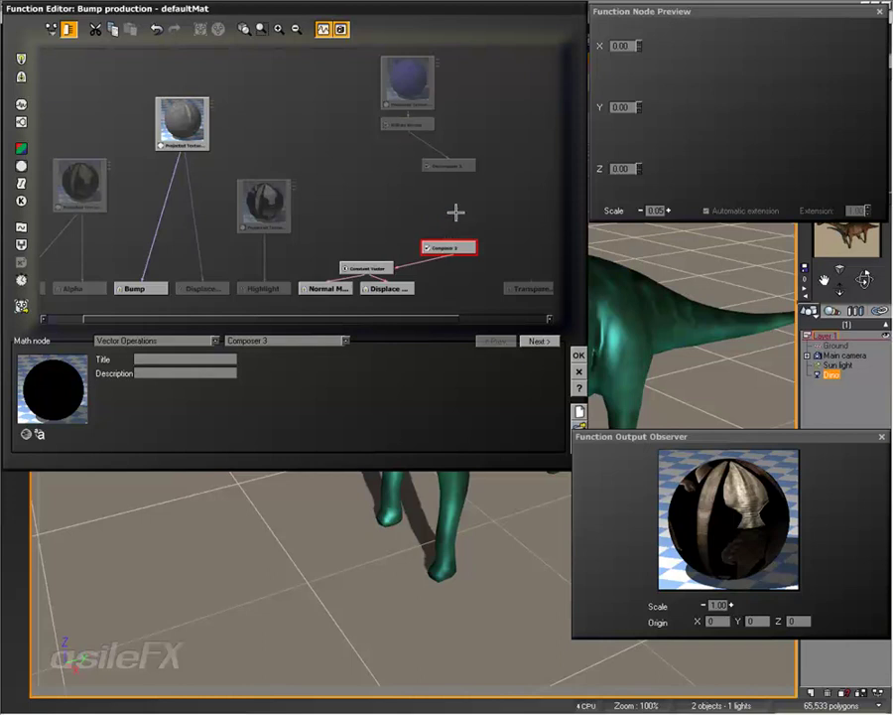
{"action": "left_click", "coordinate": [453, 210]}
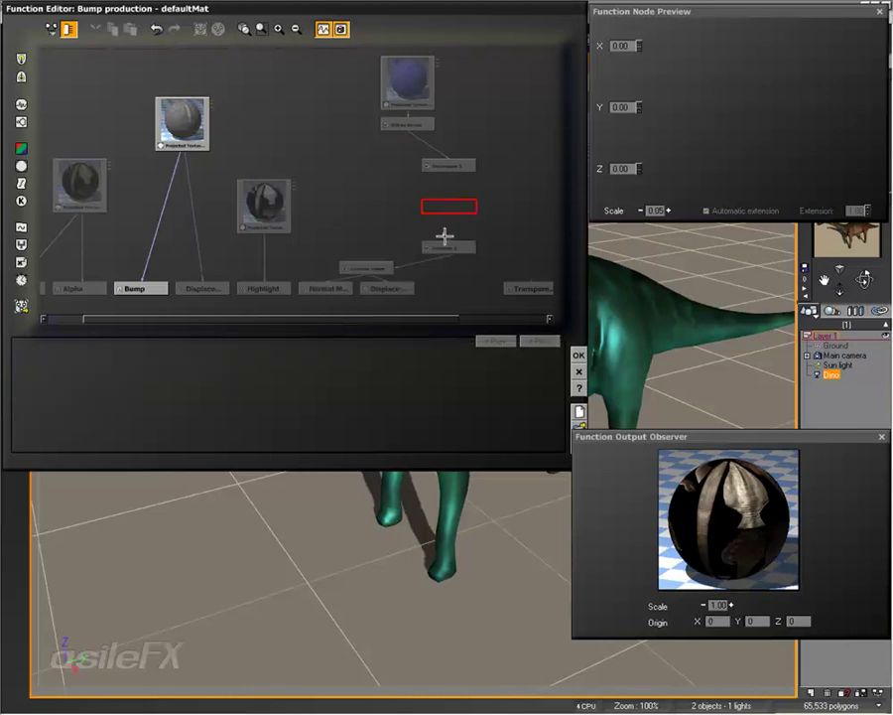
Step: Connect the X, Y and Z outputs of Decomposer 3 directly to the inputs of Composer 3
{"action": "left_click_drag", "start_coordinate": [446, 241], "coordinate": [449, 166]}
{"action": "left_click", "coordinate": [459, 172]}
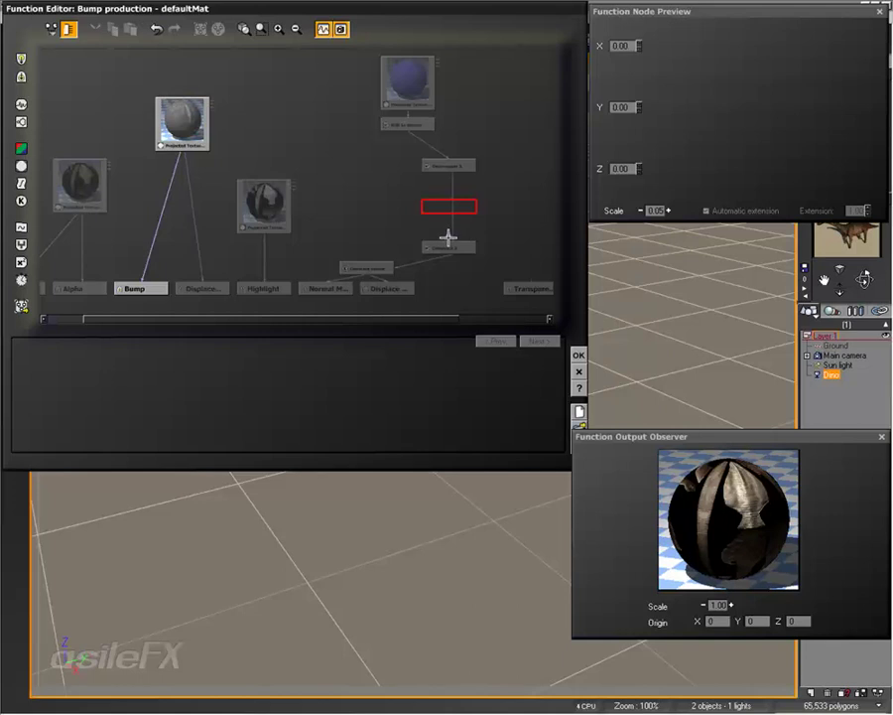
{"action": "left_click_drag", "start_coordinate": [449, 237], "coordinate": [447, 167]}
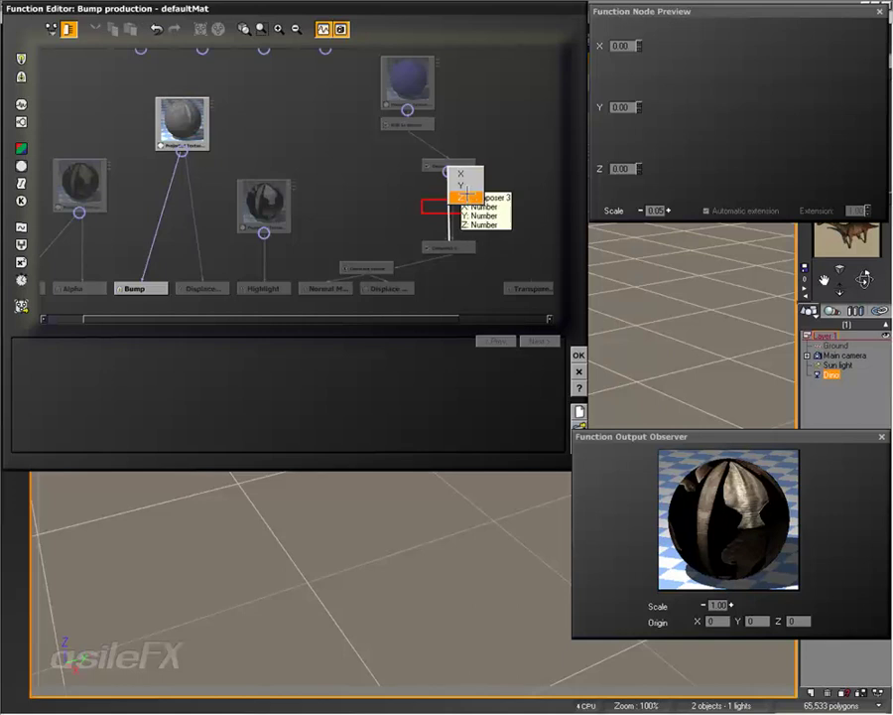
{"action": "left_click", "coordinate": [461, 187]}
{"action": "left_click_drag", "start_coordinate": [444, 241], "coordinate": [449, 167]}
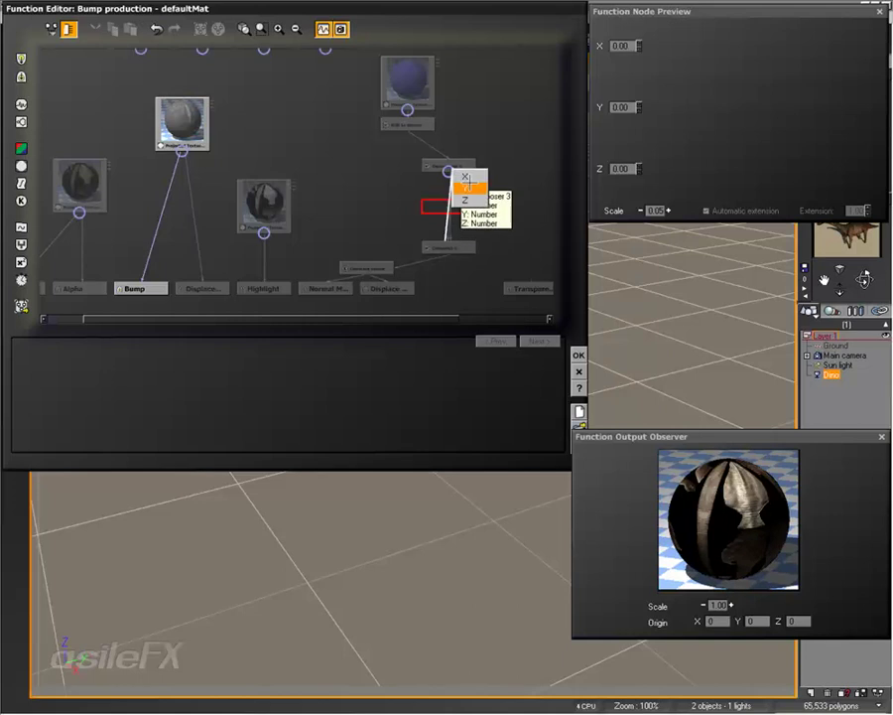
{"action": "left_click", "coordinate": [469, 187]}
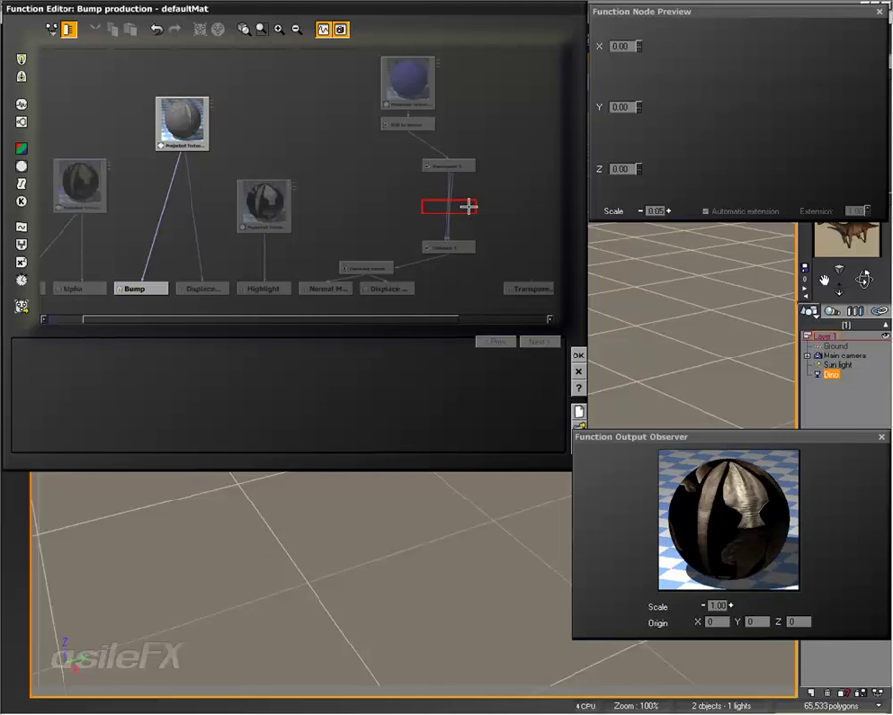
Step: Delete the direct links between Decomposer 3 and Composer 3 and move Decomposer 3 up to make room between them
{"action": "left_click", "coordinate": [281, 26]}
{"action": "middle_click_drag", "start_coordinate": [373, 172], "coordinate": [162, 130]}
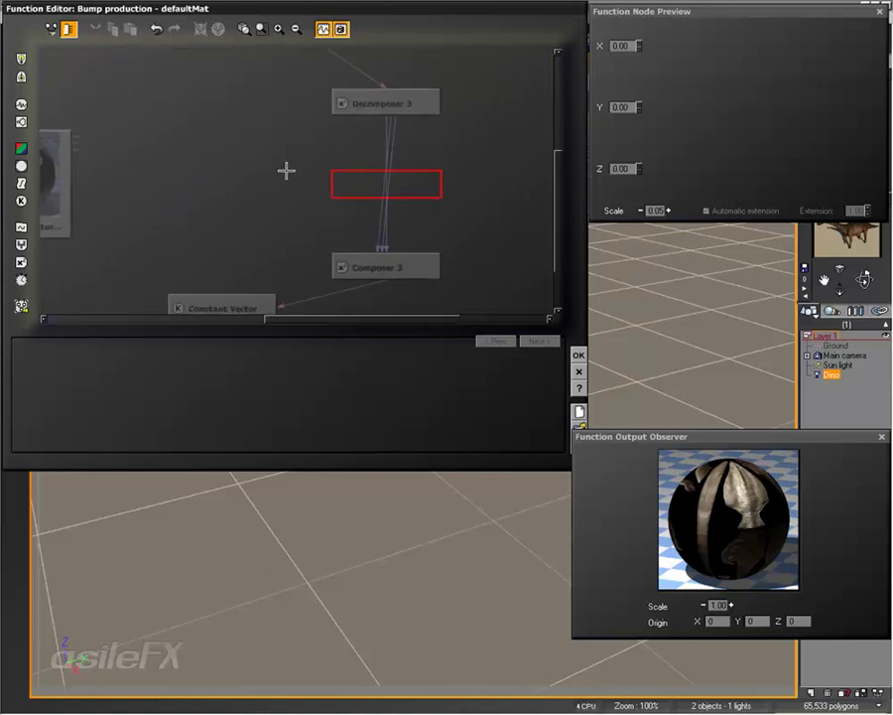
{"action": "left_click", "coordinate": [391, 145]}
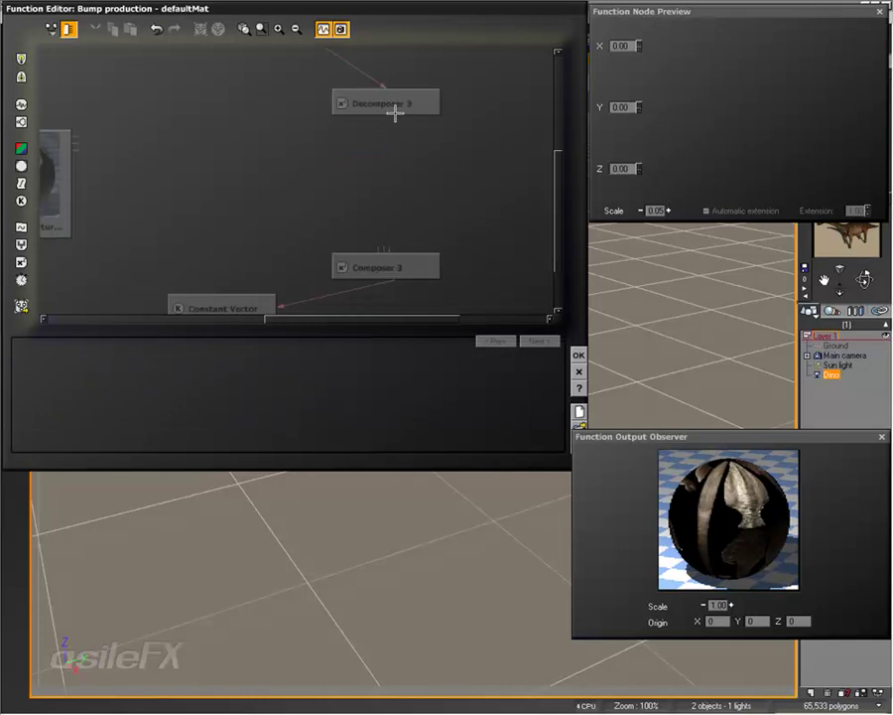
{"action": "left_click_drag", "start_coordinate": [393, 111], "coordinate": [394, 71]}
{"action": "mouse_move", "coordinate": [394, 156]}
{"action": "middle_mouse_down"}
{"action": "mouse_move", "coordinate": [393, 174]}
{"action": "mouse_move", "coordinate": [387, 166]}
{"action": "middle_mouse_up"}
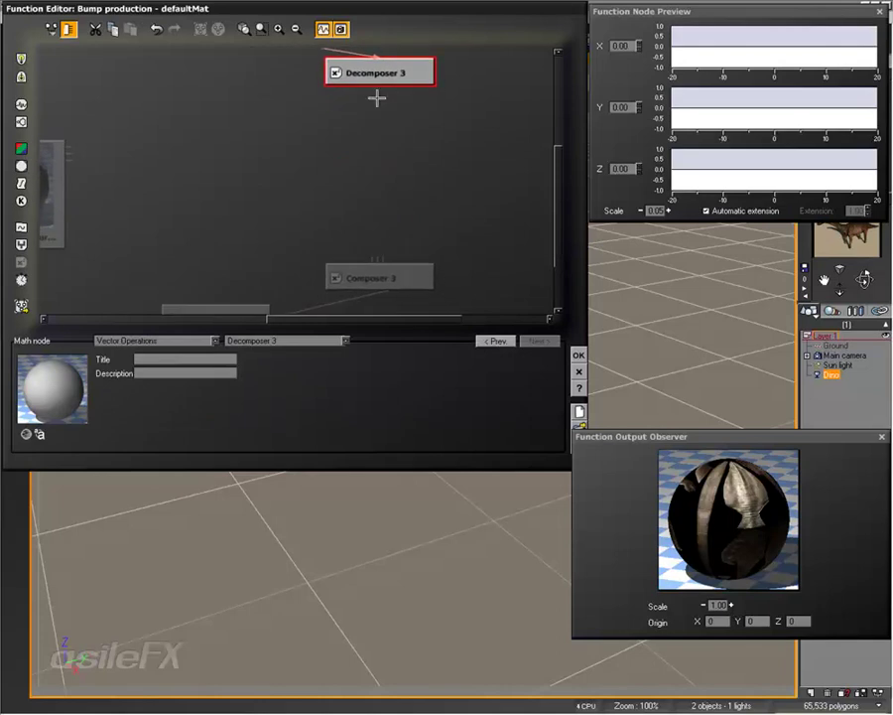
Step: Add a connectable Constant Number node between Decomposer 3 and Composer 3 and shift it up and to the left of them
{"action": "left_click", "coordinate": [334, 198]}
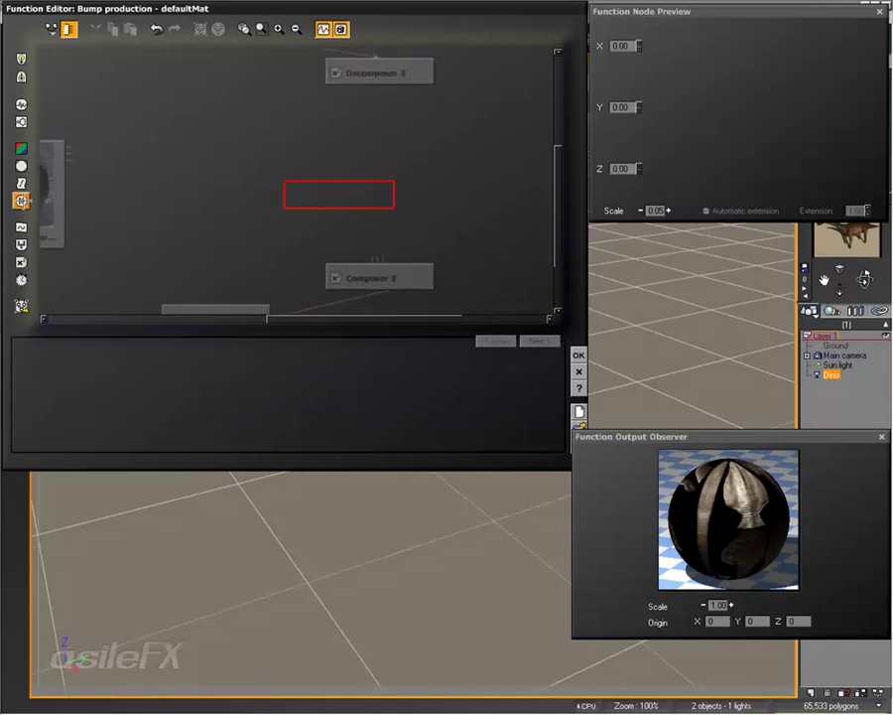
{"action": "left_click", "coordinate": [21, 200]}
{"action": "left_click", "coordinate": [288, 340]}
{"action": "left_click", "coordinate": [260, 351]}
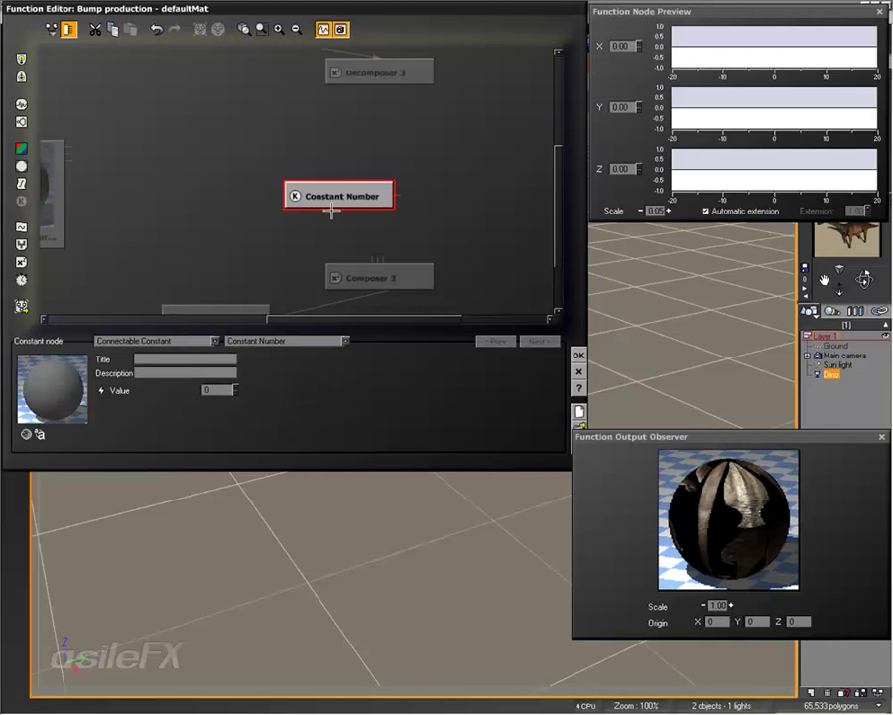
{"action": "left_click_drag", "start_coordinate": [366, 197], "coordinate": [297, 163]}
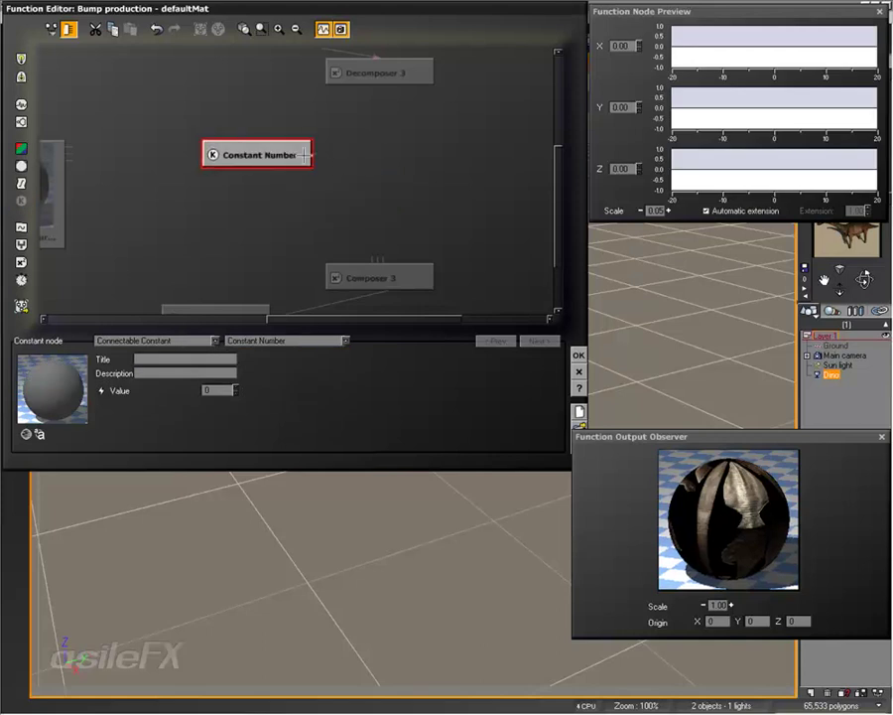
Step: Paste two copies of the Constant Number node to its right, forming a row of three between Decomposer 3 and Composer 3
{"action": "left_click", "coordinate": [332, 156]}
{"action": "left_click", "coordinate": [287, 151]}
{"action": "key", "text": "ctrl+c"}
{"action": "left_click", "coordinate": [394, 158]}
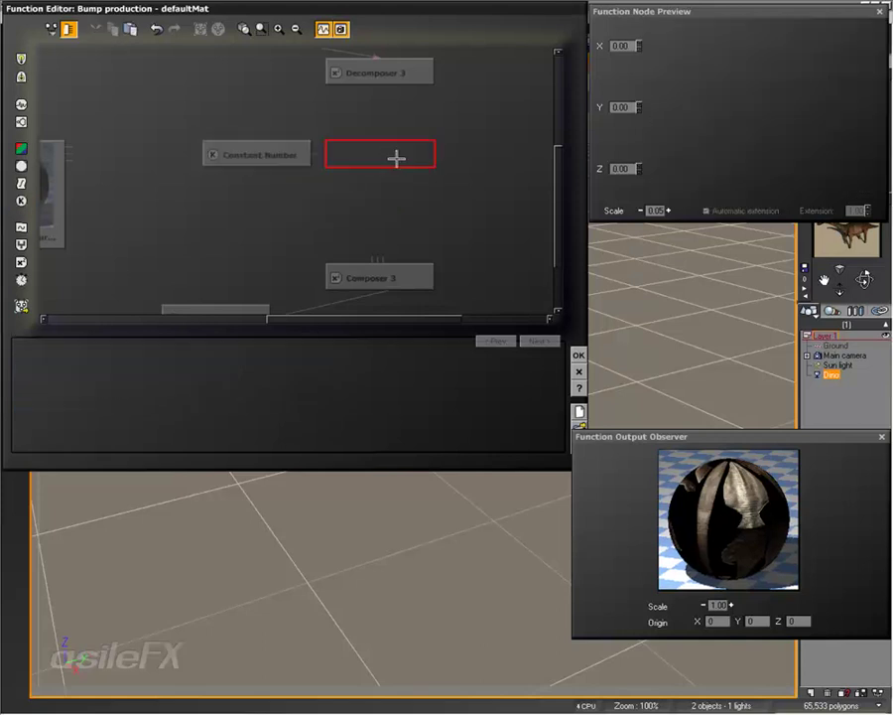
{"action": "key", "text": "ctrl+v"}
{"action": "key", "text": "ctrl+v"}
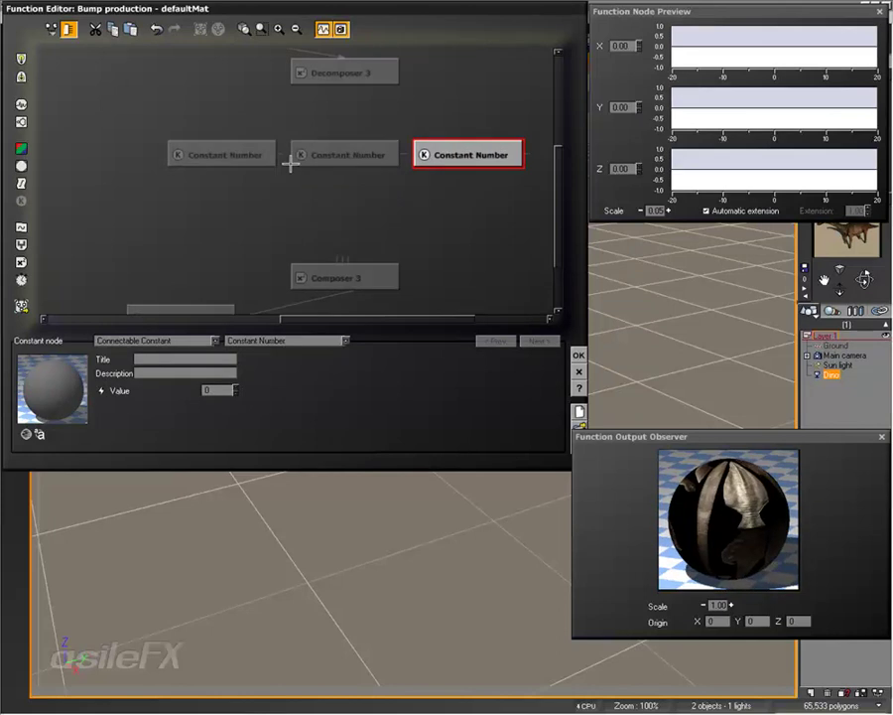
Step: Title the three Constant Number nodes X, Y and Z from left to right
{"action": "left_click", "coordinate": [224, 155]}
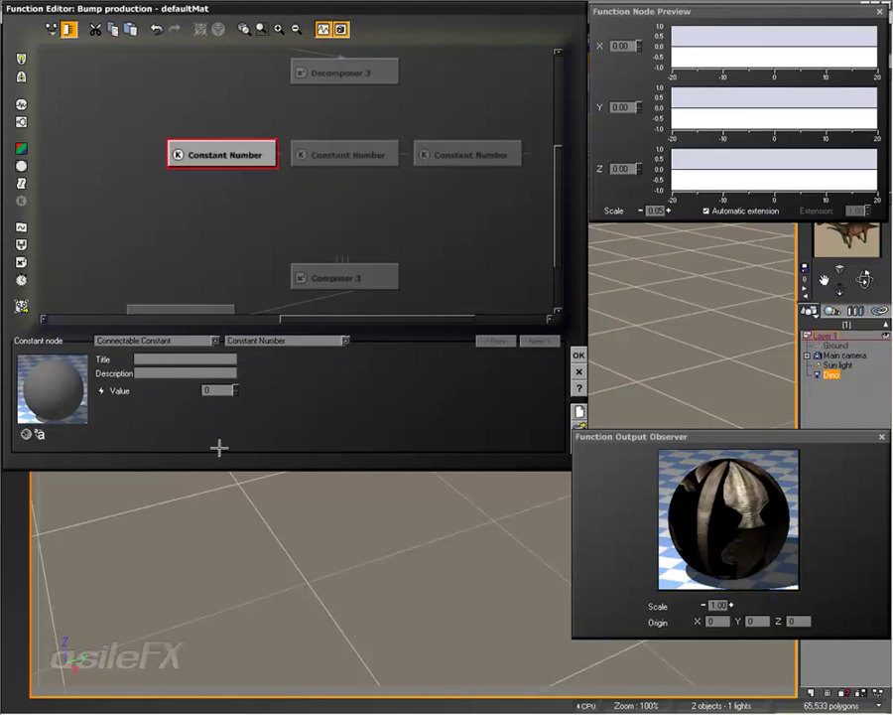
{"action": "left_click", "coordinate": [197, 356]}
{"action": "type", "text": "X"}
{"action": "left_click", "coordinate": [337, 155]}
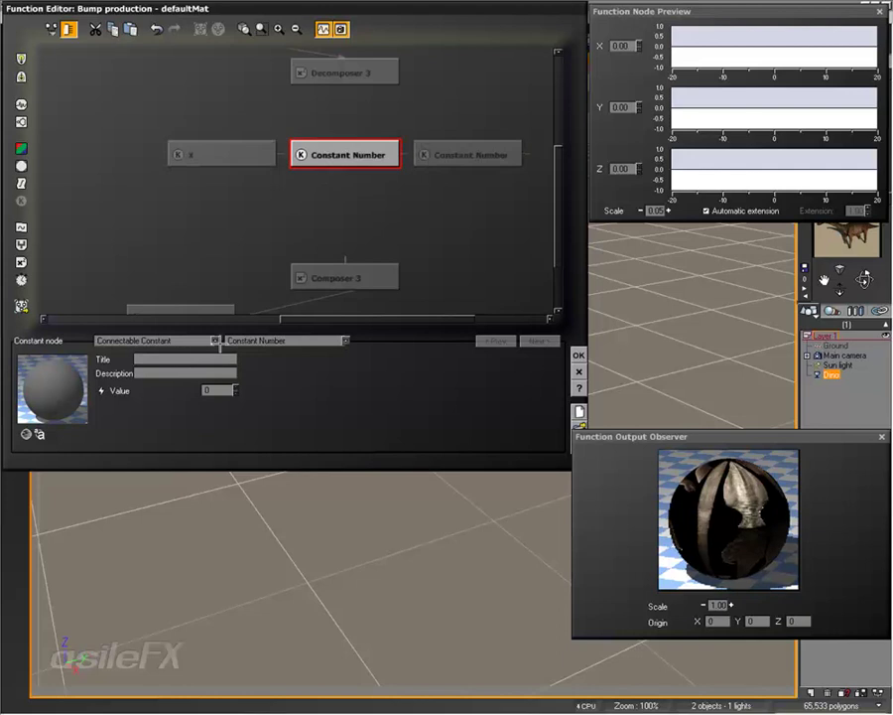
{"action": "type", "text": "Y"}
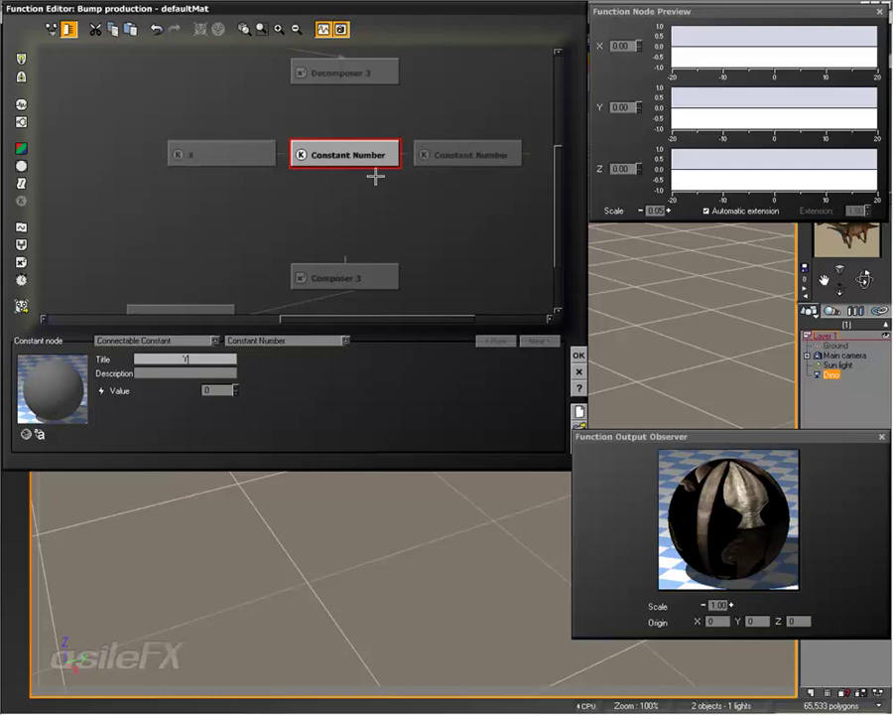
{"action": "left_click", "coordinate": [467, 155]}
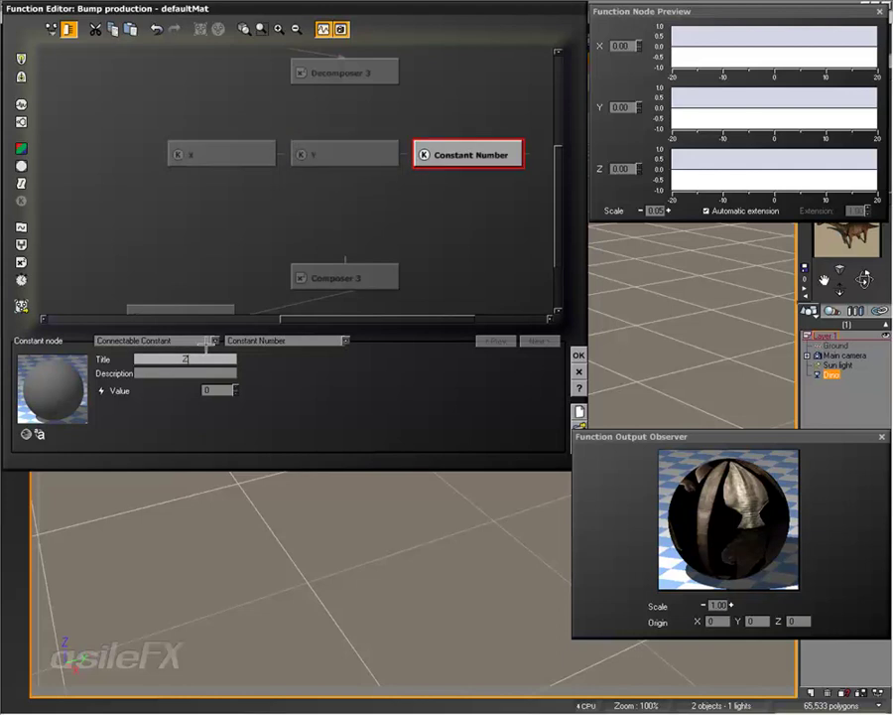
{"action": "left_click", "coordinate": [347, 115]}
Step: Connect the Decomposer 3 outputs to the X, Y and Z constant nodes respectively
{"action": "left_click_drag", "start_coordinate": [278, 153], "coordinate": [349, 78]}
{"action": "left_click", "coordinate": [360, 81]}
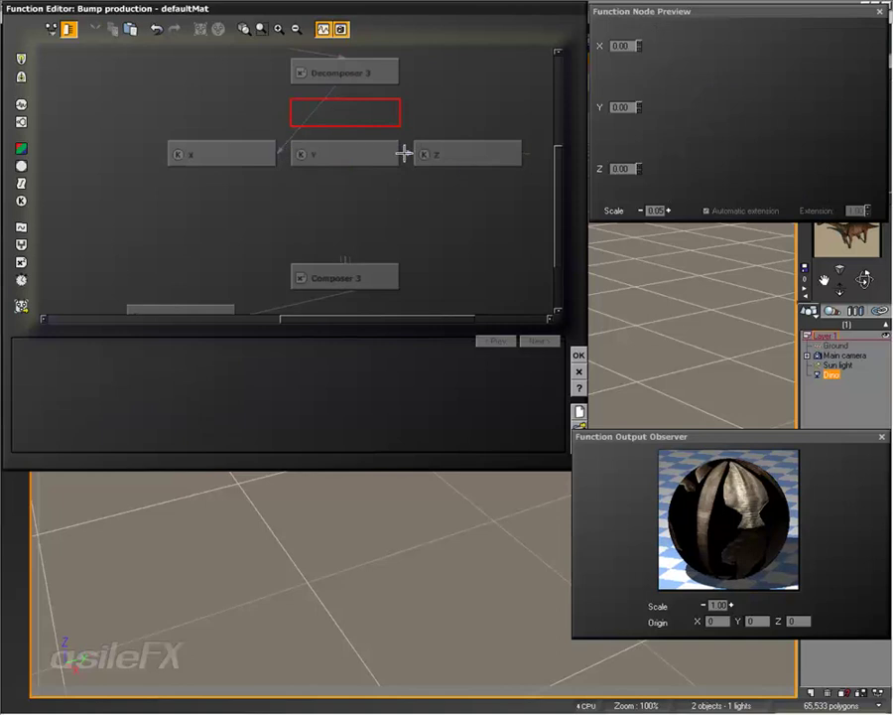
{"action": "left_click_drag", "start_coordinate": [407, 149], "coordinate": [349, 83]}
{"action": "left_click", "coordinate": [354, 99]}
{"action": "left_click_drag", "start_coordinate": [528, 156], "coordinate": [516, 129]}
Step: Connect the X, Y and Z constant nodes to the inputs of Composer 3
{"action": "left_click_drag", "start_coordinate": [339, 255], "coordinate": [222, 151]}
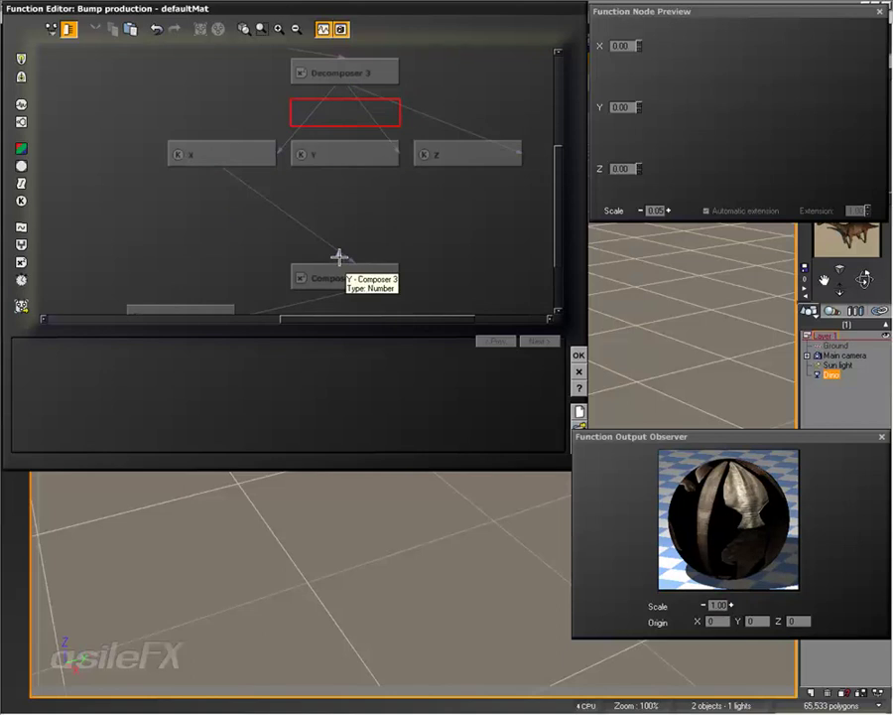
{"action": "left_click_drag", "start_coordinate": [339, 256], "coordinate": [344, 166]}
{"action": "left_click_drag", "start_coordinate": [339, 256], "coordinate": [478, 153]}
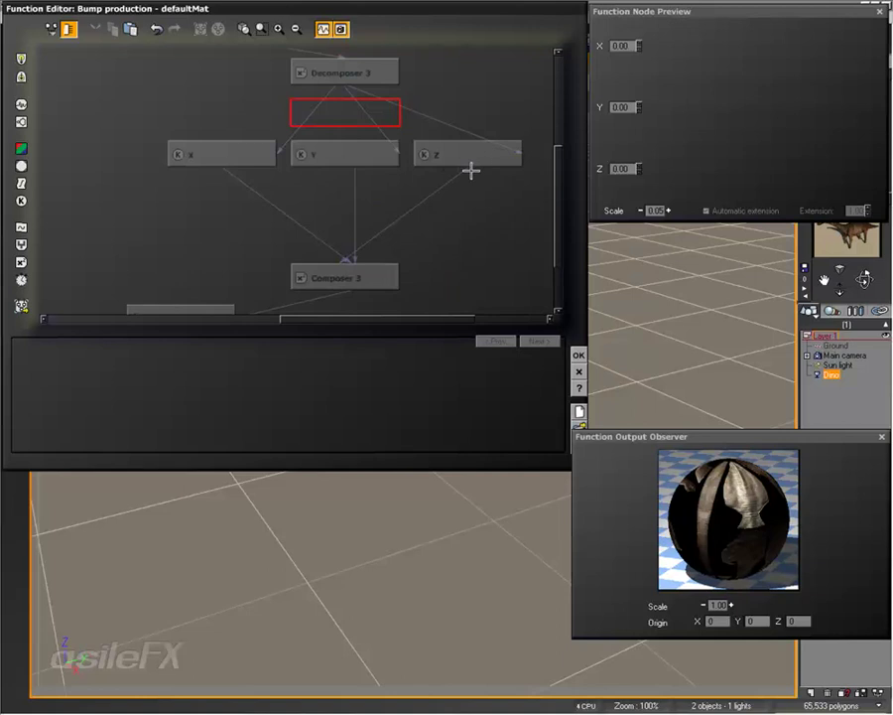
Step: Delete the links from the Z and Y constants to Composer 3 and reconnect both constants to its inputs
{"action": "left_click", "coordinate": [433, 195]}
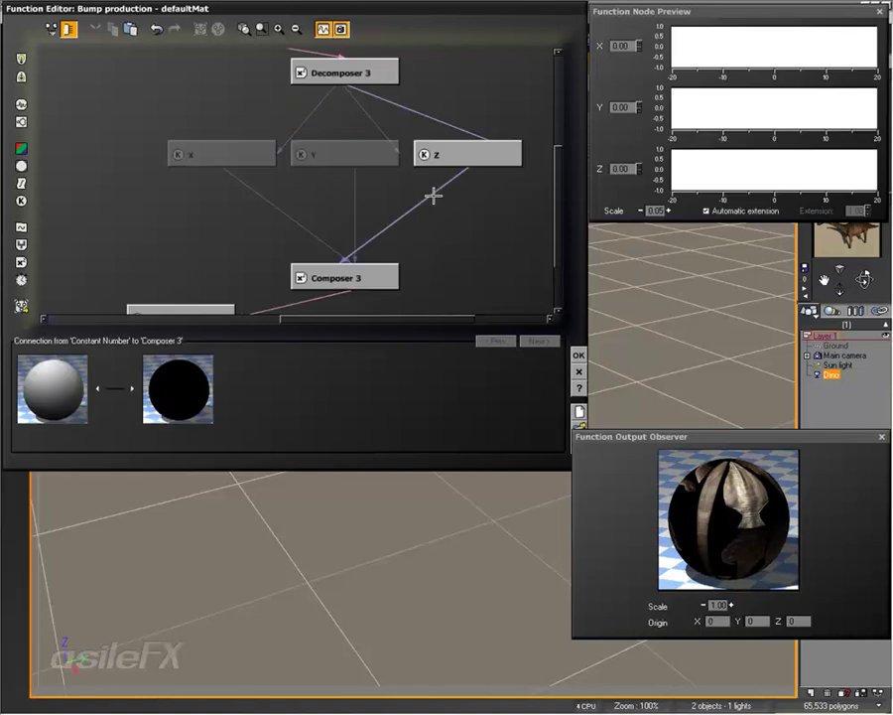
{"action": "key", "text": "Delete"}
{"action": "left_click", "coordinate": [356, 195]}
{"action": "key", "text": "Delete"}
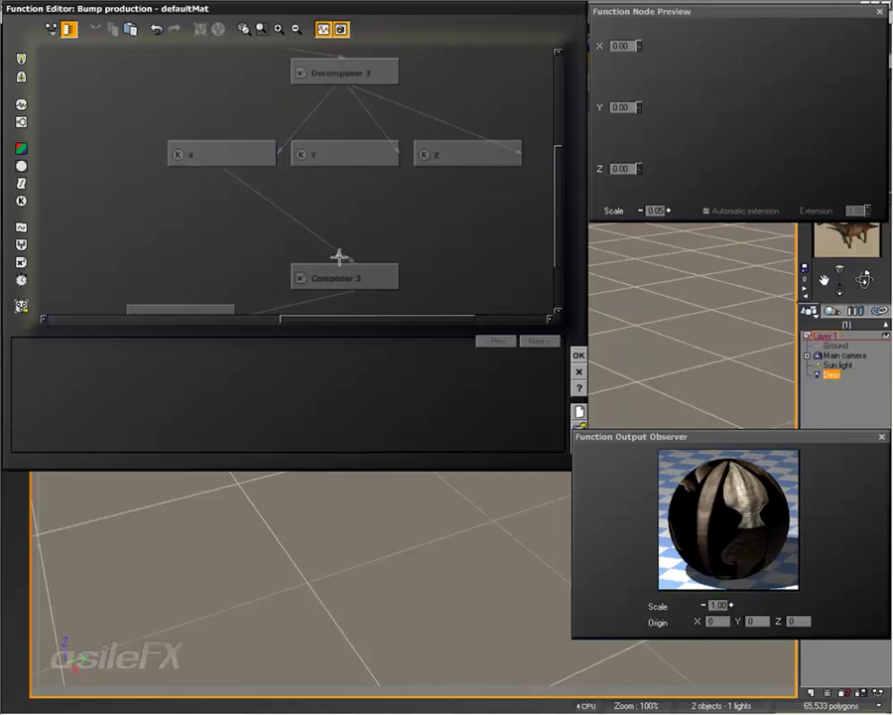
{"action": "left_click_drag", "start_coordinate": [341, 260], "coordinate": [472, 152]}
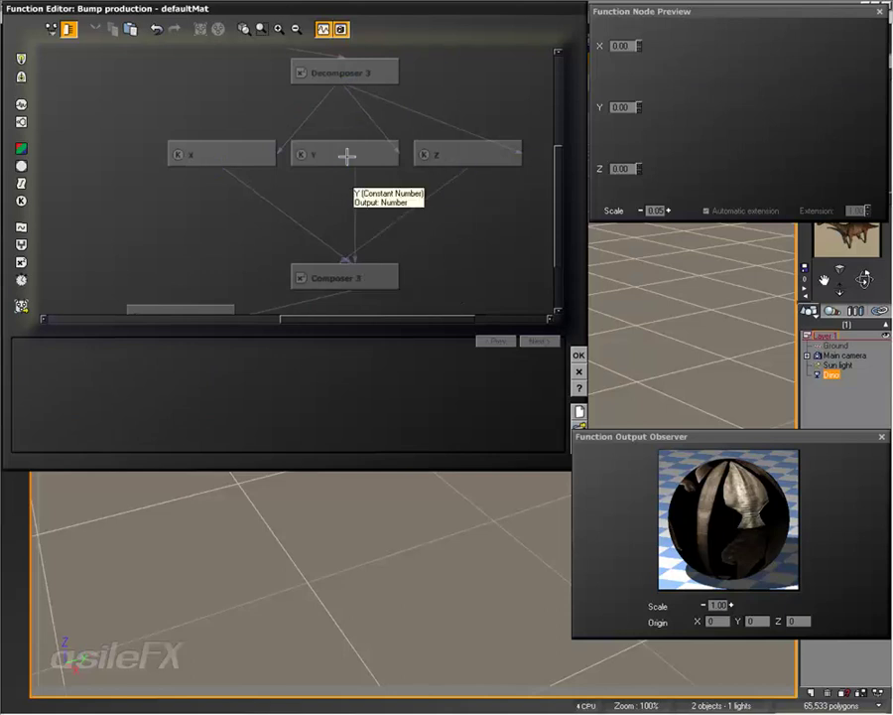
Step: Accept the function graph and material changes, render the dinosaur in the main camera view, and bring the camera close to its body
{"action": "left_click", "coordinate": [579, 354]}
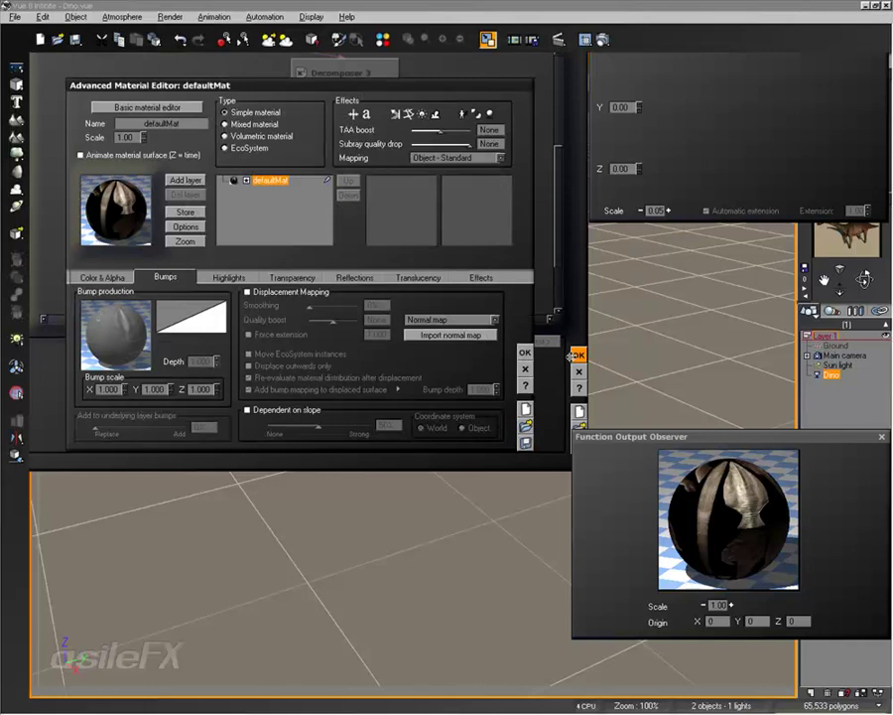
{"action": "left_click", "coordinate": [526, 352]}
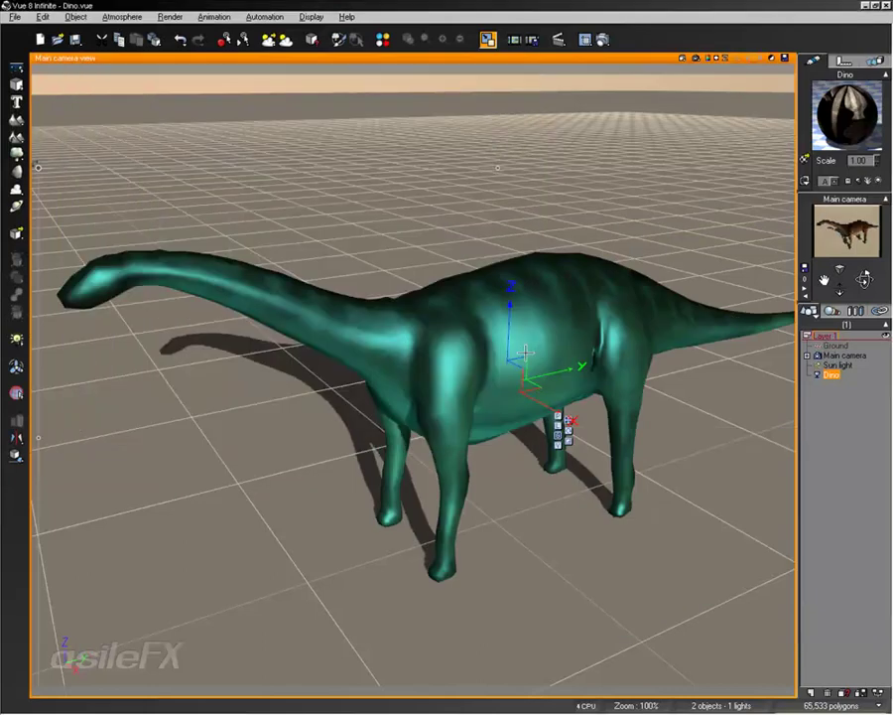
{"action": "right_click_drag", "start_coordinate": [568, 274], "coordinate": [530, 261]}
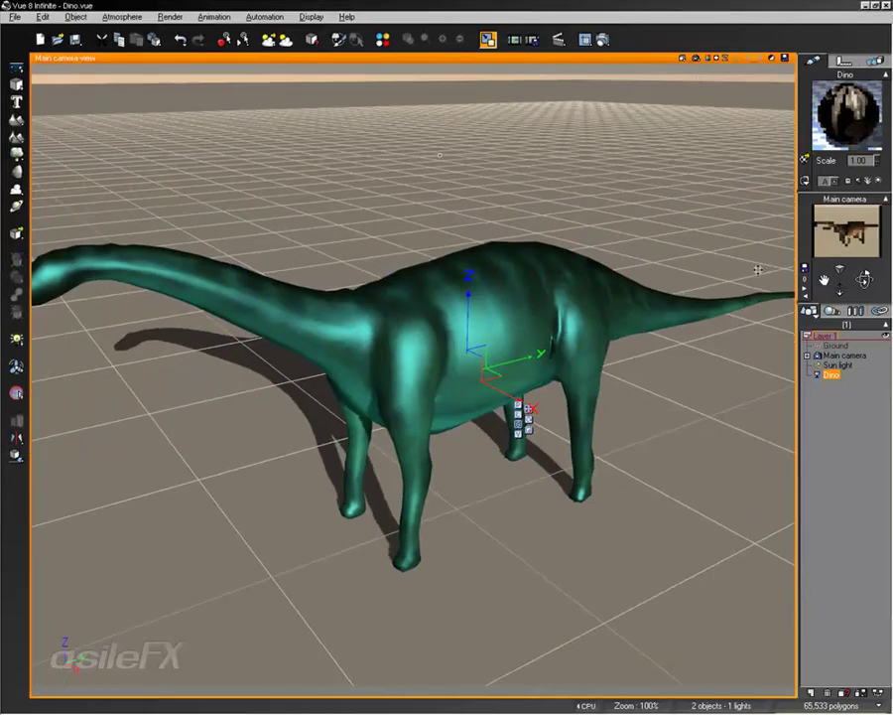
{"action": "left_click", "coordinate": [695, 57]}
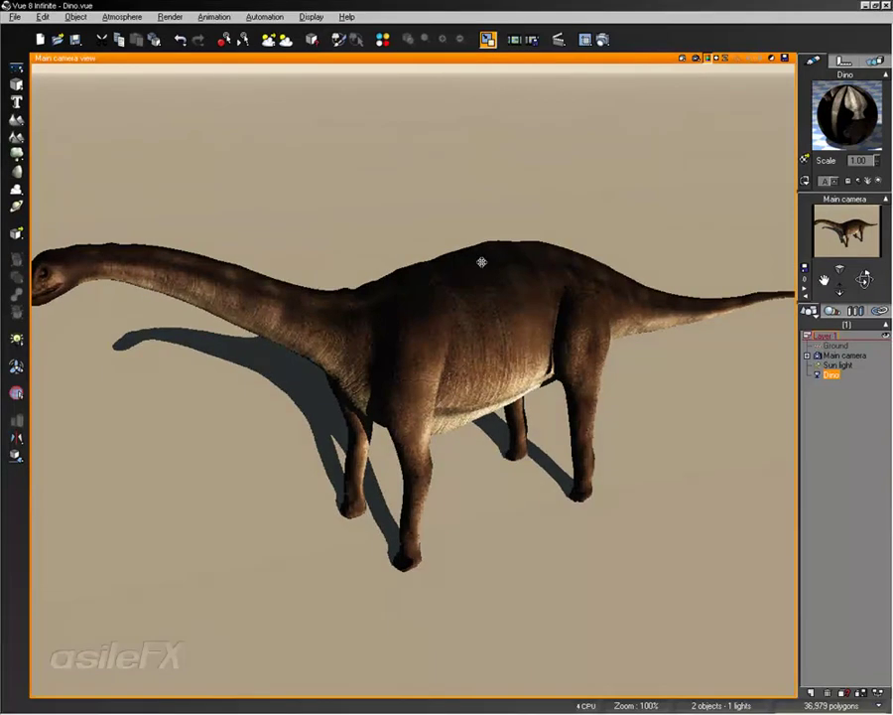
{"action": "scroll", "coordinate": [505, 325], "scroll_direction": "up", "scroll_amount": 5}
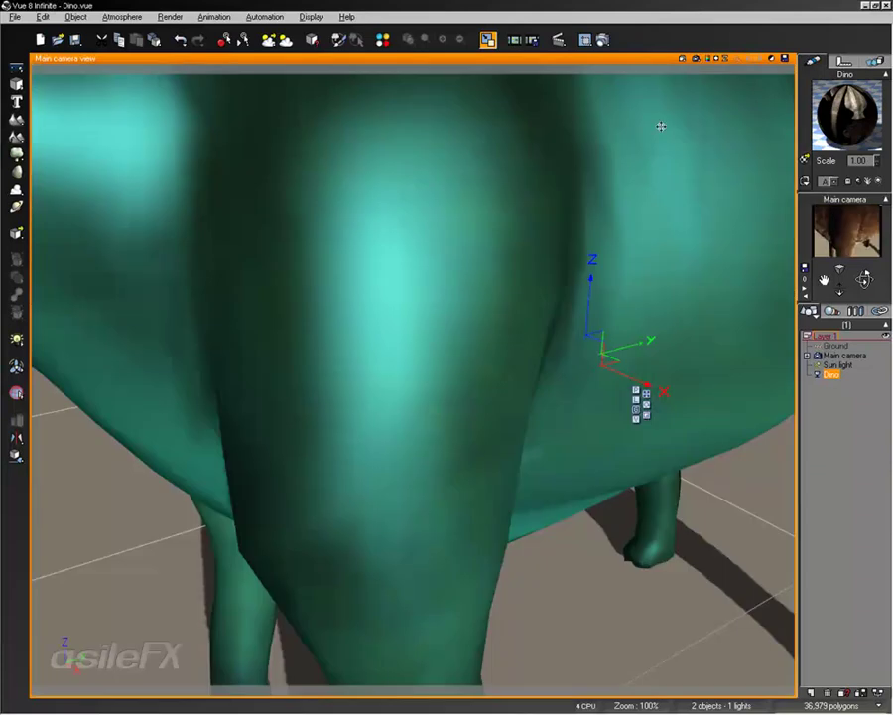
{"action": "right_click_drag", "start_coordinate": [661, 126], "coordinate": [662, 217]}
Step: Reopen the dinosaur material's bump function graph with the Decomposer 3 and X, Y, Z constant nodes enlarged
{"action": "double_click", "coordinate": [850, 114]}
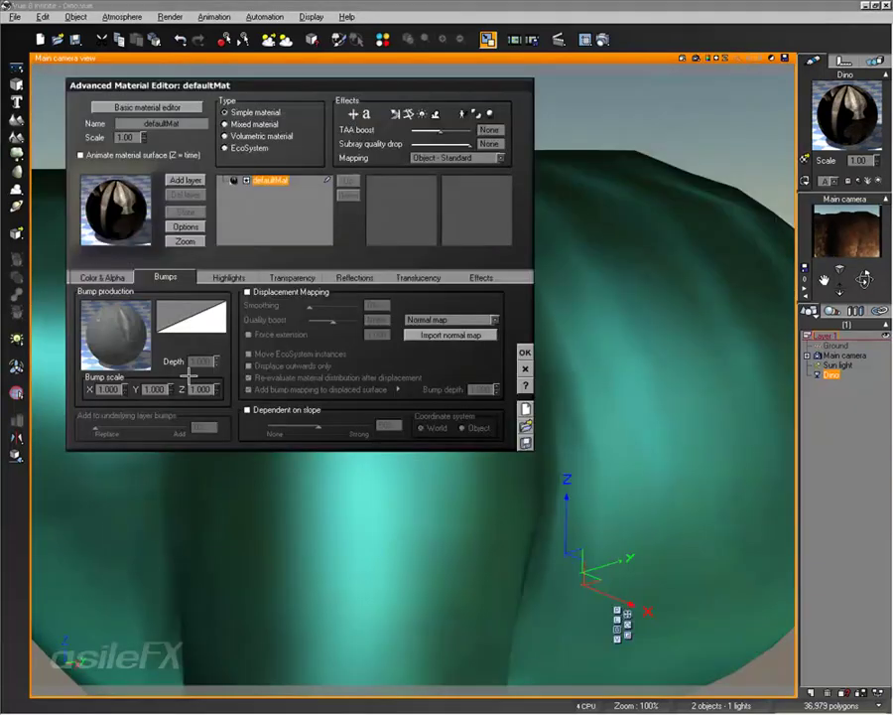
{"action": "right_click", "coordinate": [121, 339]}
{"action": "left_click", "coordinate": [149, 347]}
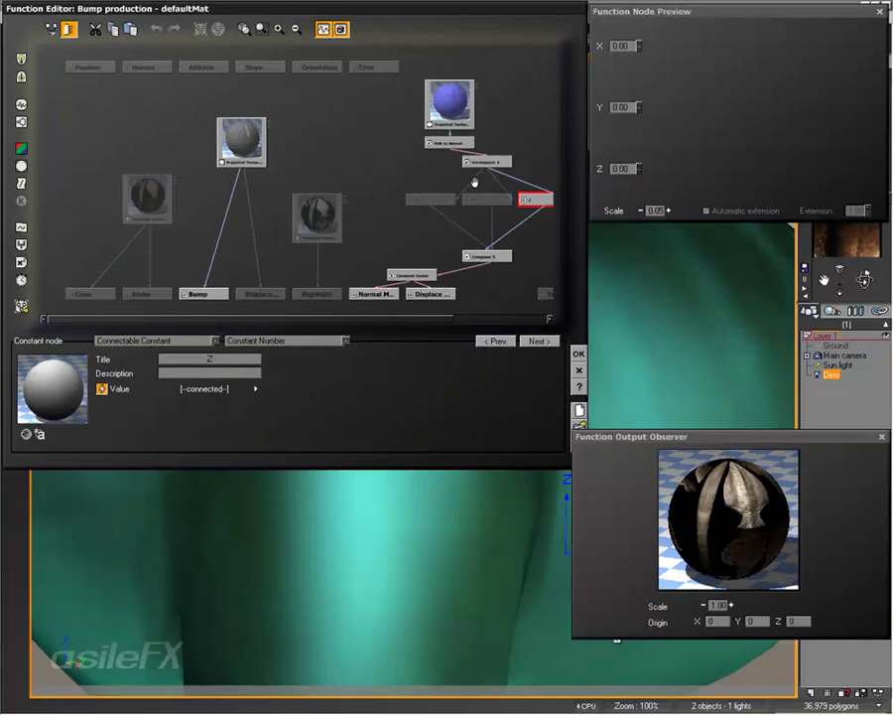
{"action": "right_click_drag", "start_coordinate": [474, 183], "coordinate": [335, 184]}
{"action": "left_click", "coordinate": [279, 29]}
{"action": "right_click_drag", "start_coordinate": [412, 252], "coordinate": [303, 240]}
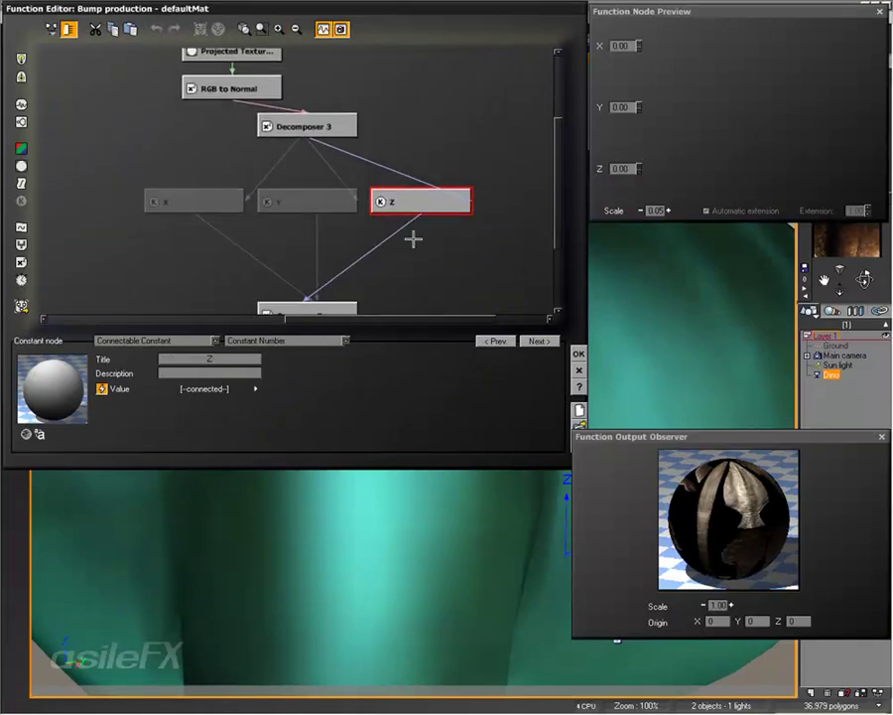
Step: Remove the Y and Z constants' links to Composer 3 again and rewire the two constants to its remaining inputs
{"action": "left_click", "coordinate": [319, 222]}
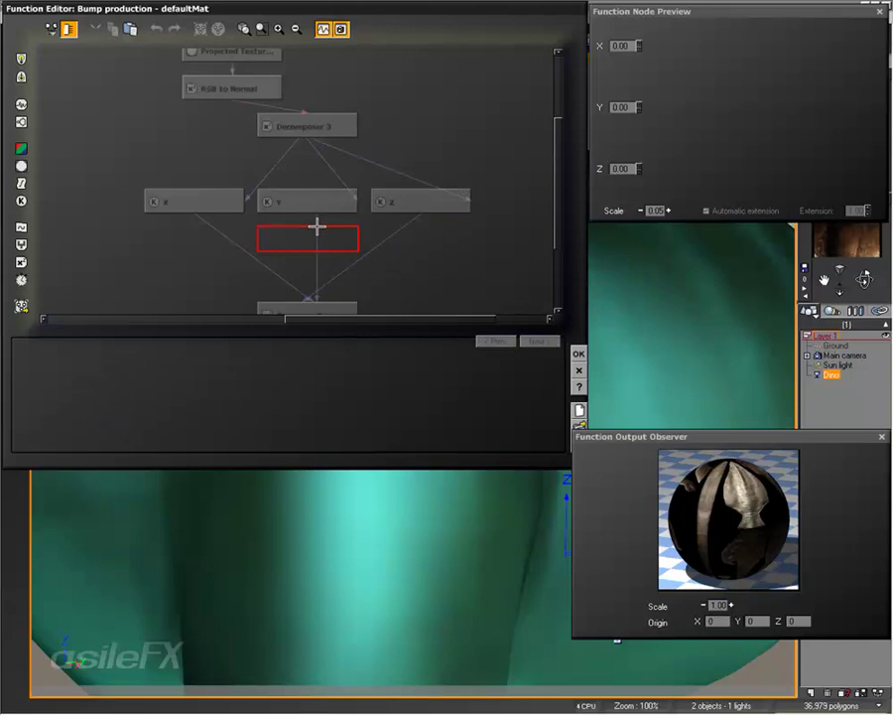
{"action": "left_click", "coordinate": [317, 226]}
{"action": "key", "text": "Delete"}
{"action": "left_click", "coordinate": [402, 225]}
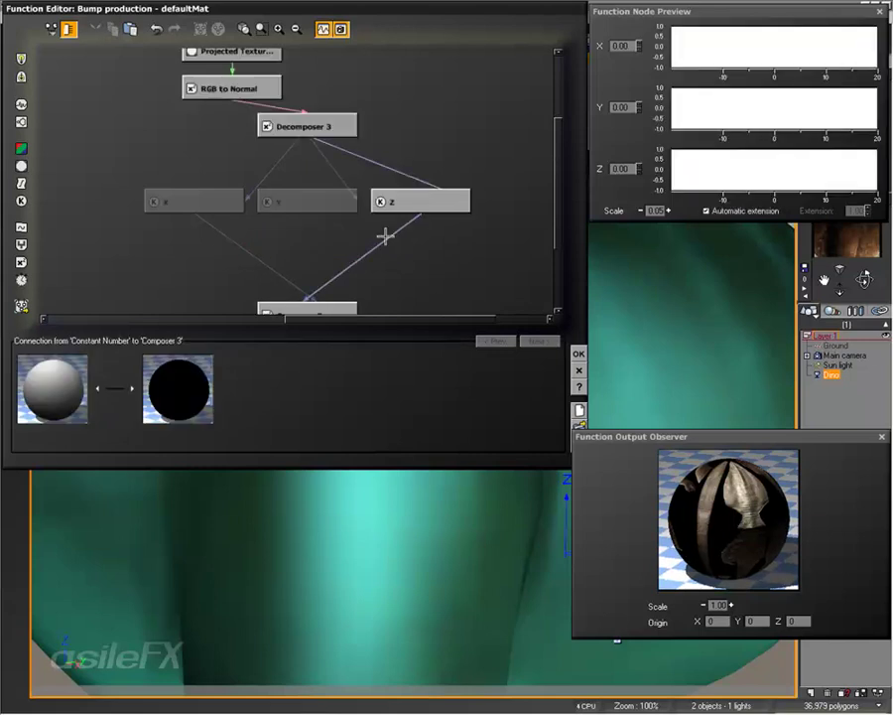
{"action": "key", "text": "Delete"}
{"action": "left_click_drag", "start_coordinate": [302, 298], "coordinate": [306, 203]}
{"action": "left_click_drag", "start_coordinate": [302, 298], "coordinate": [406, 209]}
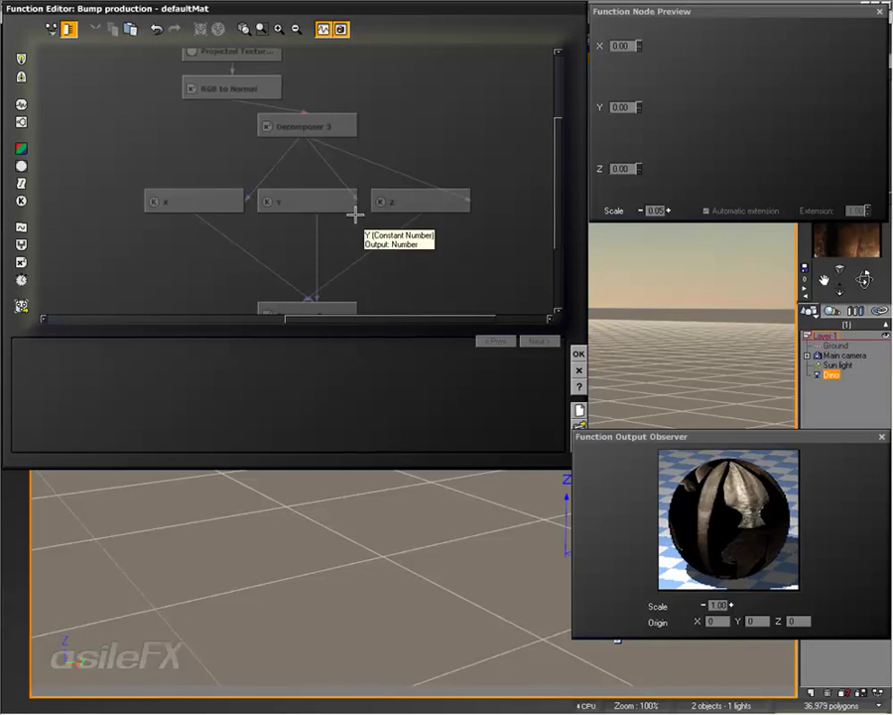
Step: Move the Y and Z constants up side by side, just beneath Decomposer 3 in the function graph
{"action": "left_click_drag", "start_coordinate": [351, 210], "coordinate": [350, 139]}
{"action": "left_click_drag", "start_coordinate": [392, 206], "coordinate": [422, 132]}
{"action": "key", "text": "Left"}
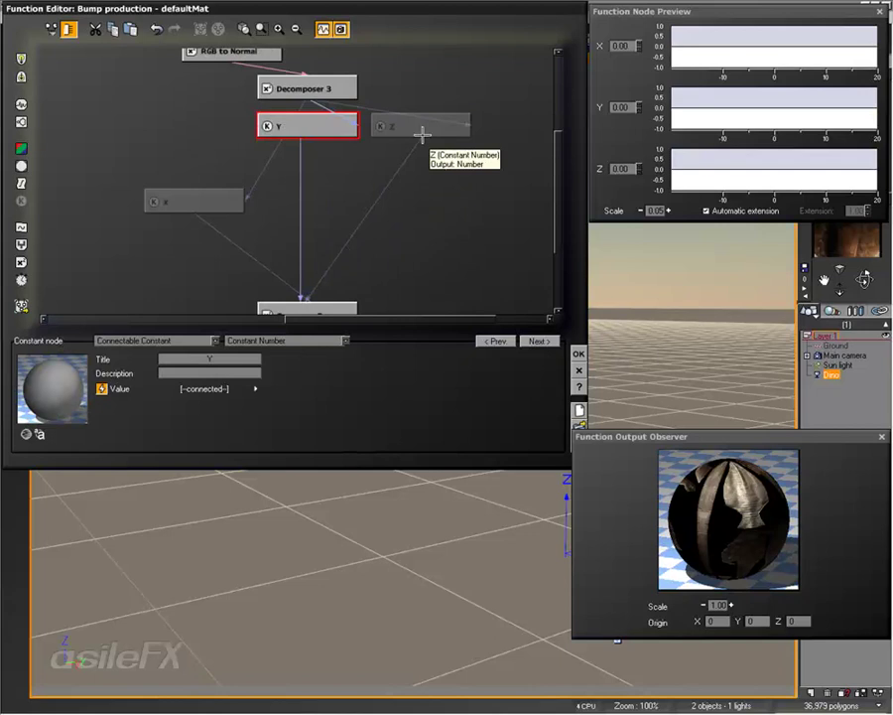
Step: Insert an Opposite (-X) filter between the Y constant and Composer 3, and compare its preview with that of Y
{"action": "left_click_drag", "start_coordinate": [302, 119], "coordinate": [307, 286]}
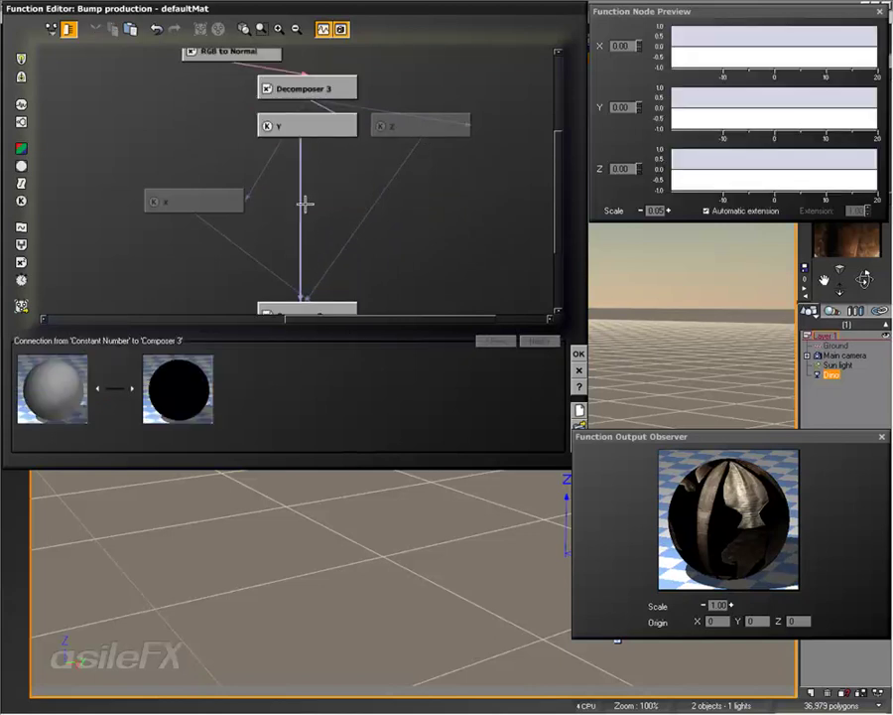
{"action": "left_click", "coordinate": [21, 184]}
{"action": "left_click", "coordinate": [298, 248]}
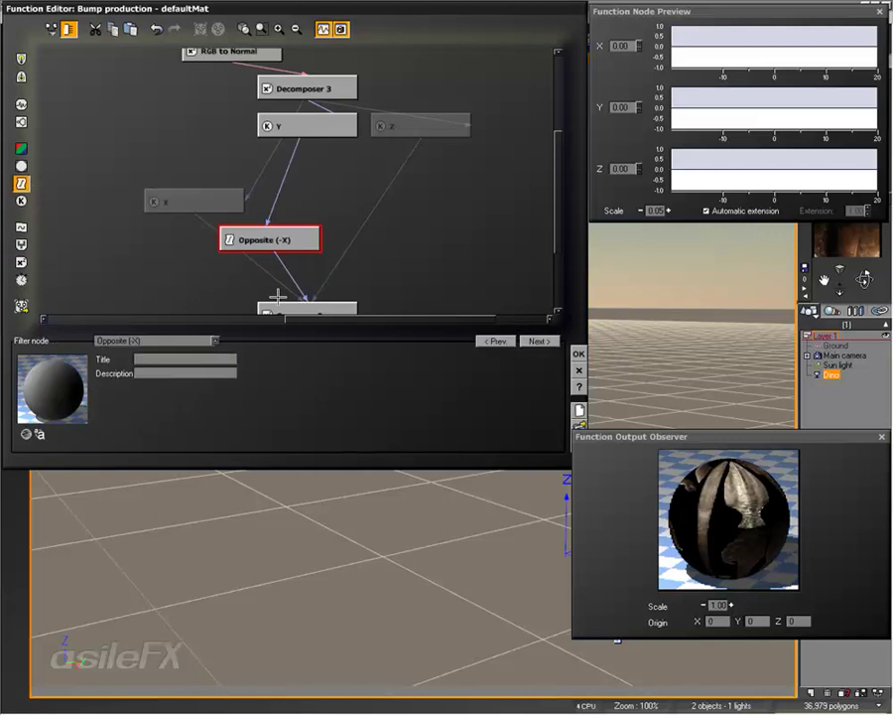
{"action": "left_click", "coordinate": [139, 341]}
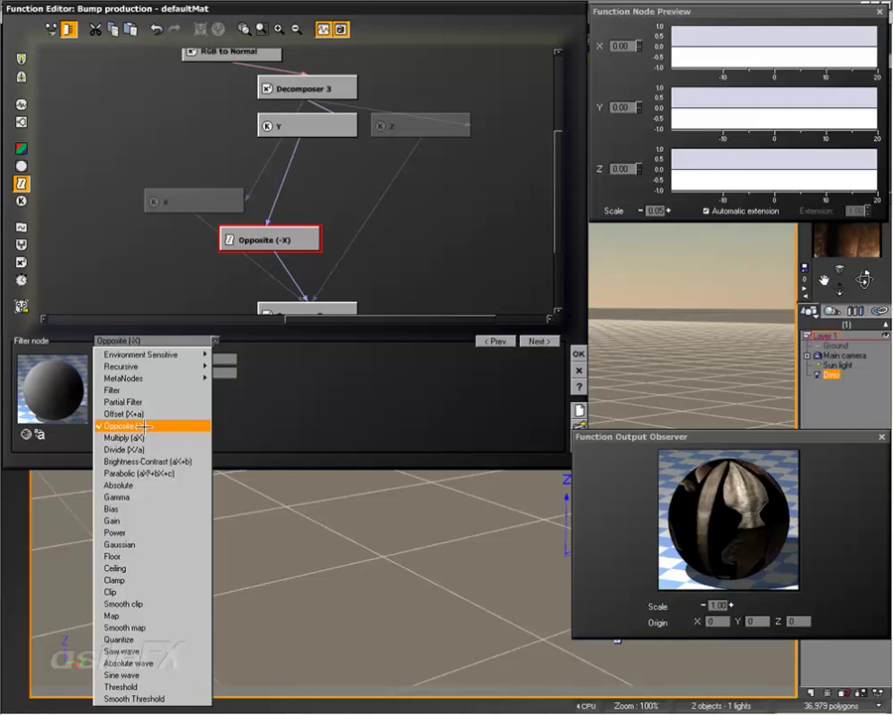
{"action": "left_click_drag", "start_coordinate": [289, 248], "coordinate": [327, 212]}
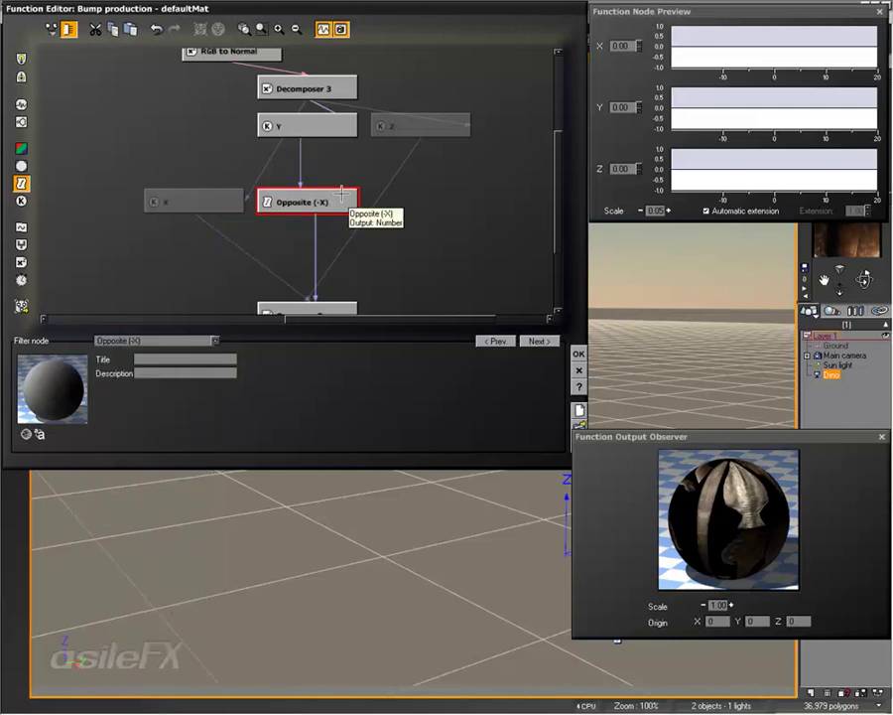
{"action": "left_click", "coordinate": [317, 129]}
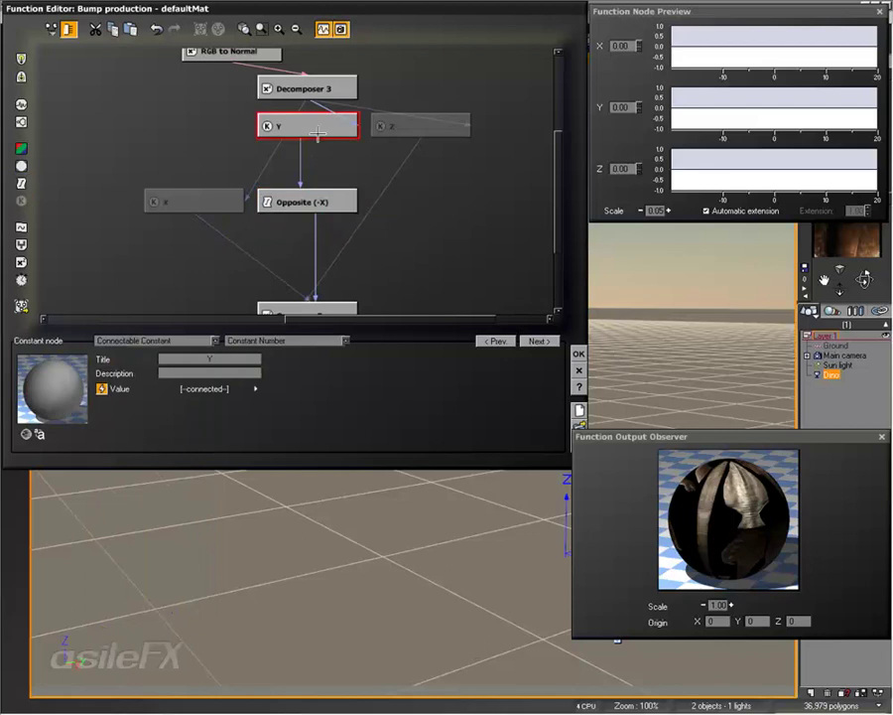
{"action": "middle_click_drag", "start_coordinate": [374, 163], "coordinate": [357, 171]}
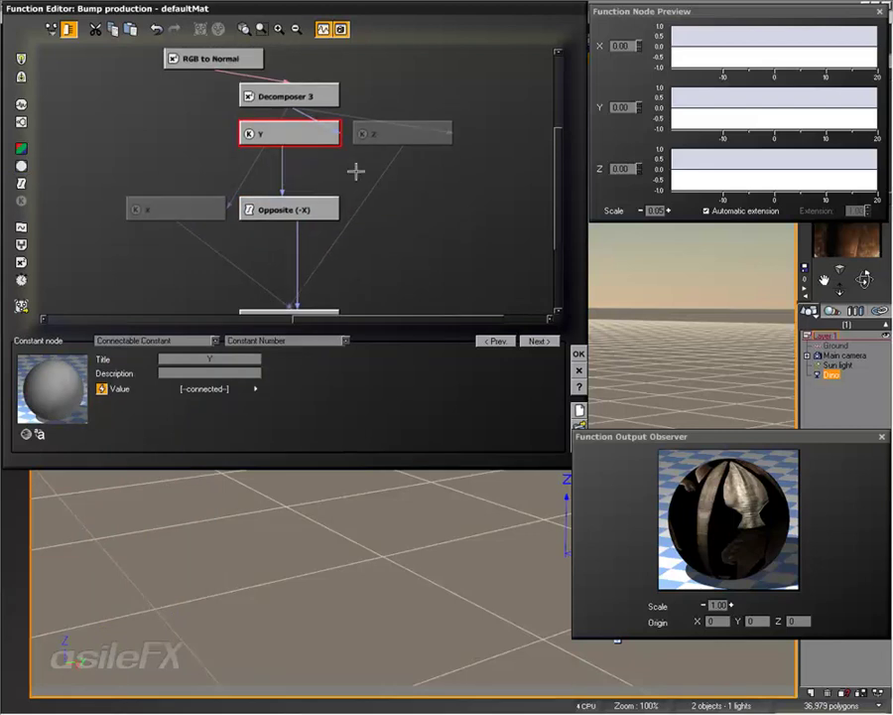
{"action": "left_click", "coordinate": [316, 206]}
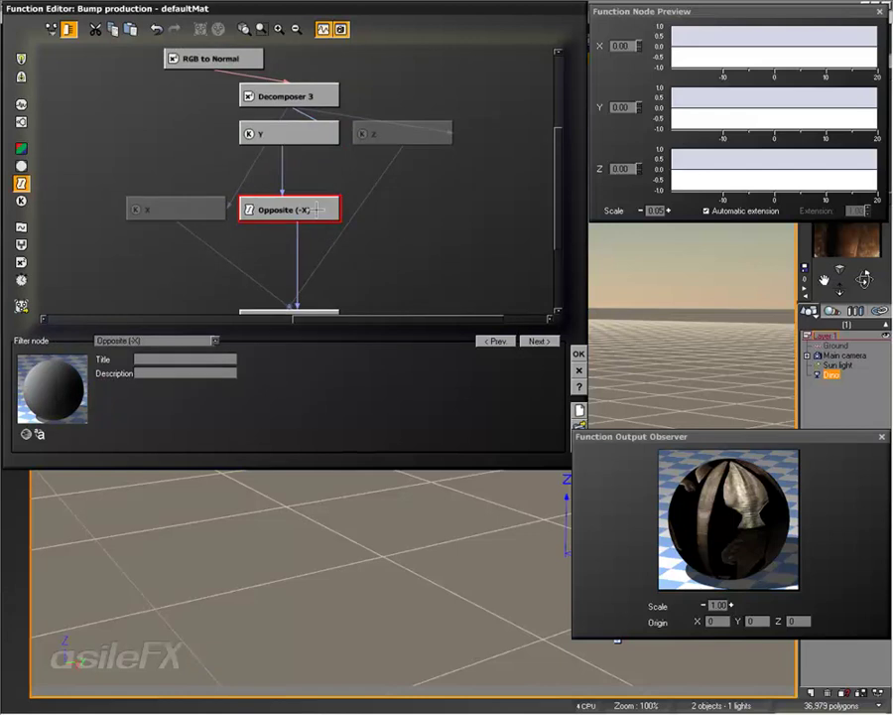
{"action": "left_click", "coordinate": [274, 132]}
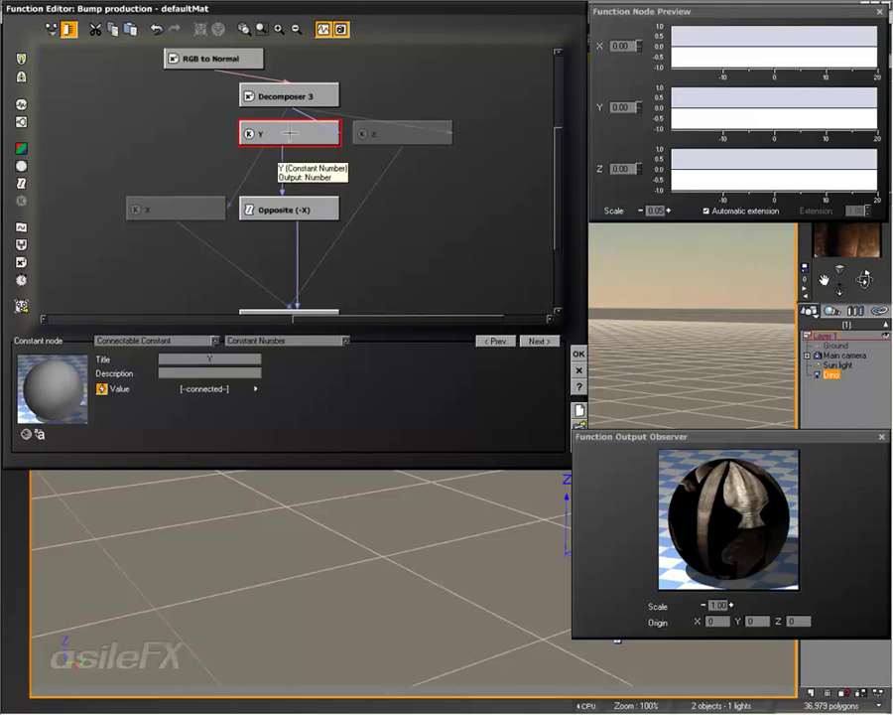
{"action": "left_click", "coordinate": [305, 216]}
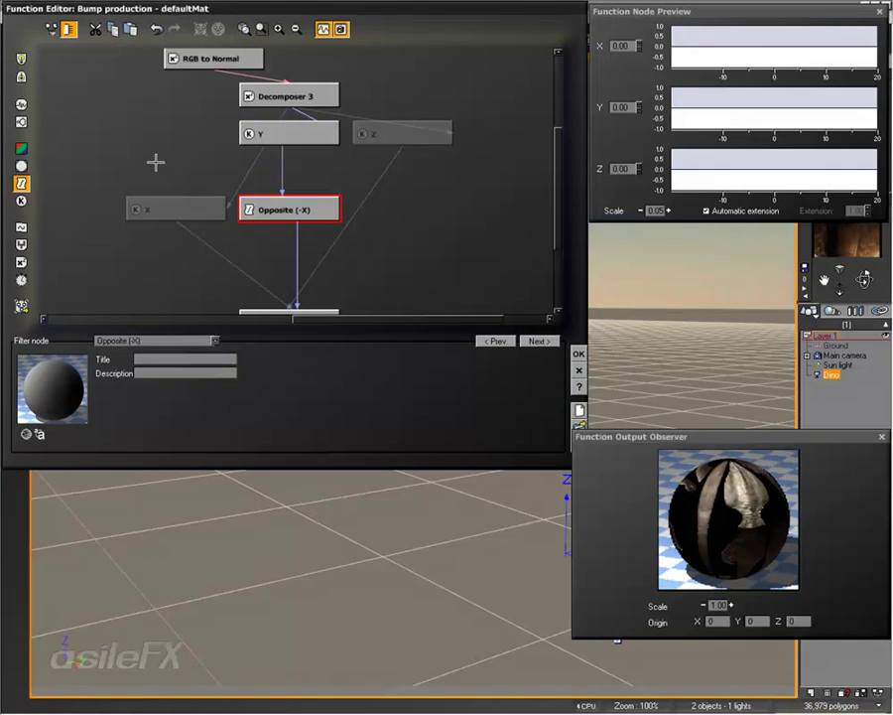
Step: Move the X constant outward and insert an Opposite (-X) filter directly beneath it on its link to Composer 3
{"action": "left_click_drag", "start_coordinate": [191, 215], "coordinate": [156, 162]}
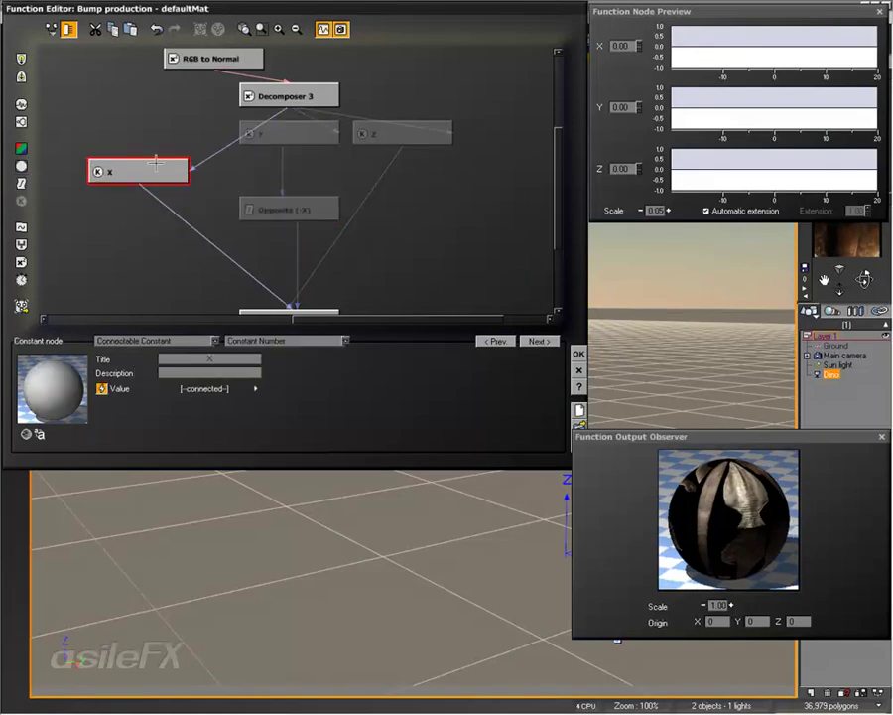
{"action": "left_click", "coordinate": [205, 239]}
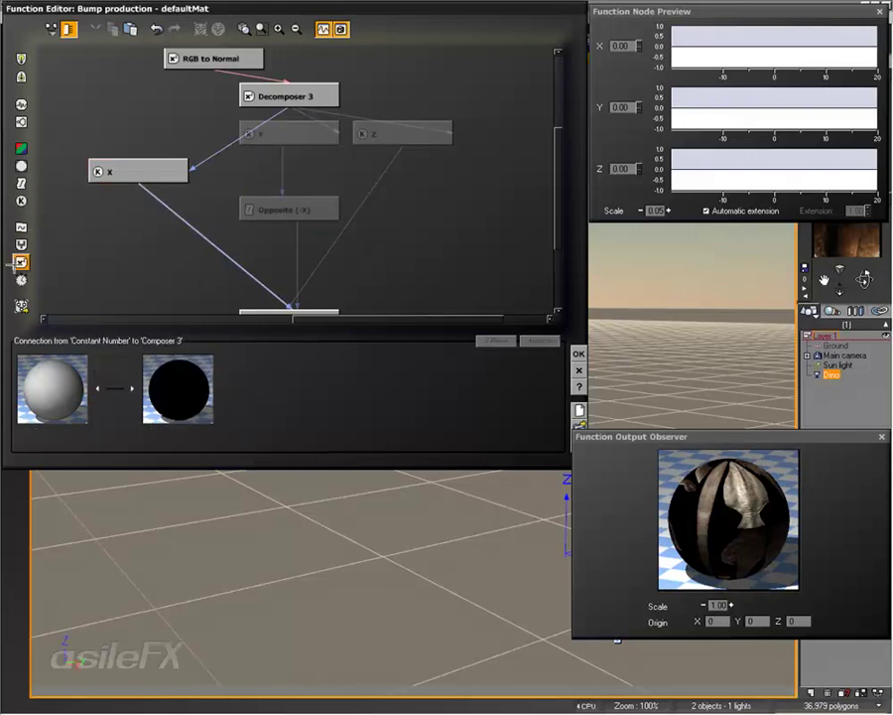
{"action": "left_click", "coordinate": [282, 213]}
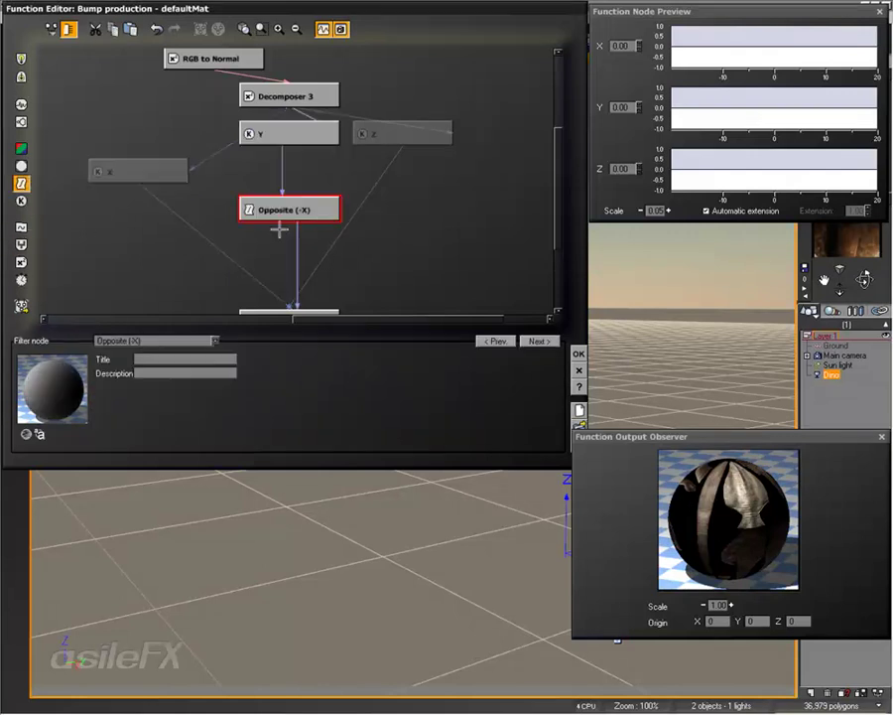
{"action": "left_click", "coordinate": [211, 242]}
{"action": "left_click", "coordinate": [21, 184]}
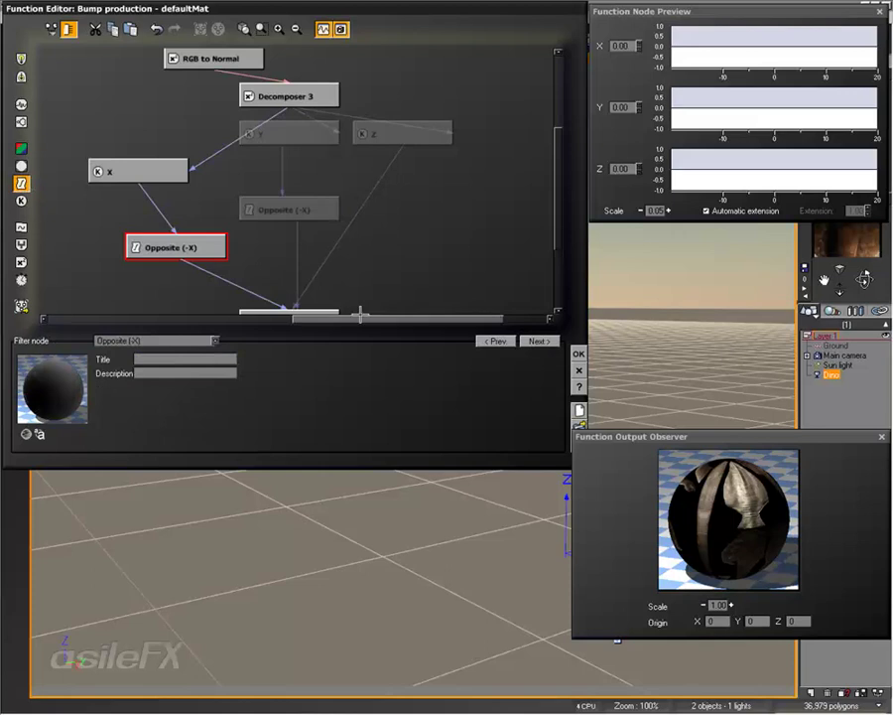
{"action": "left_click_drag", "start_coordinate": [193, 251], "coordinate": [149, 230]}
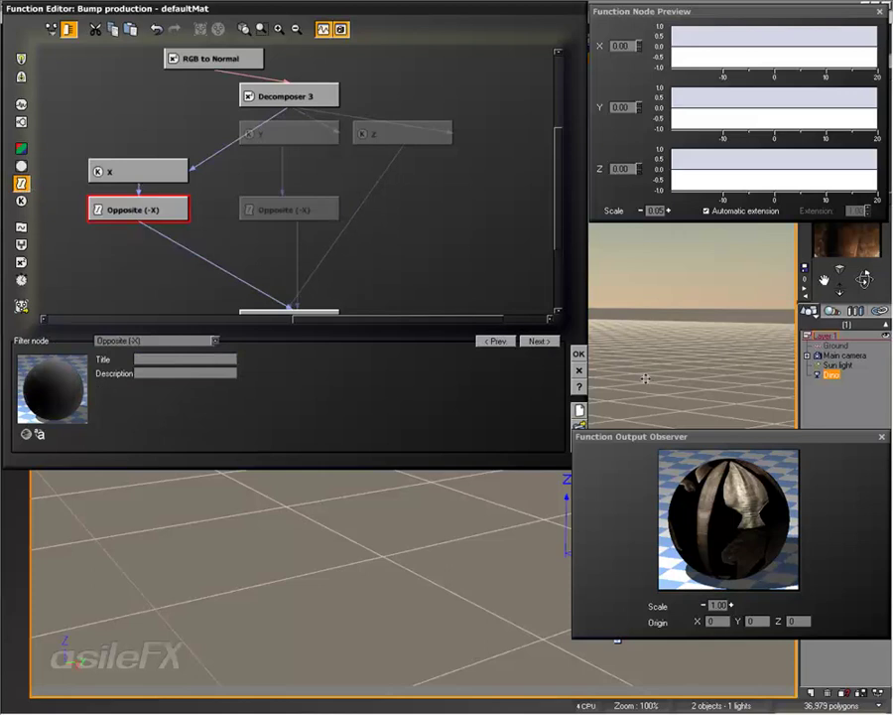
Step: Accept the graph and material changes, back the main camera away from the dinosaur, and render the view
{"action": "left_click", "coordinate": [579, 354]}
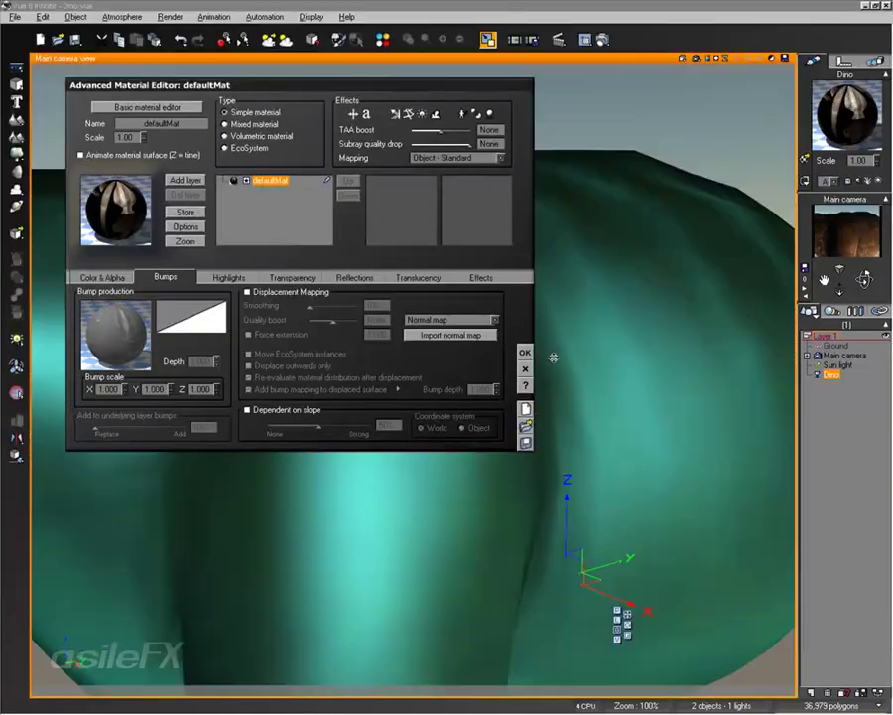
{"action": "left_click", "coordinate": [529, 353]}
{"action": "right_click_drag", "start_coordinate": [626, 355], "coordinate": [630, 384]}
{"action": "scroll", "coordinate": [630, 383], "scroll_direction": "down", "scroll_amount": 3}
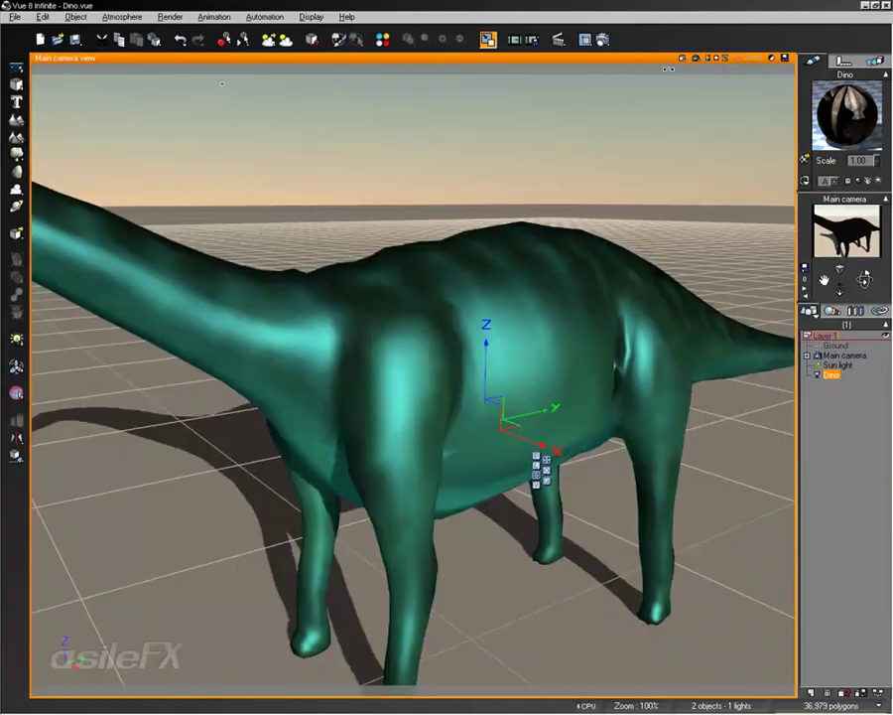
{"action": "left_click", "coordinate": [696, 59]}
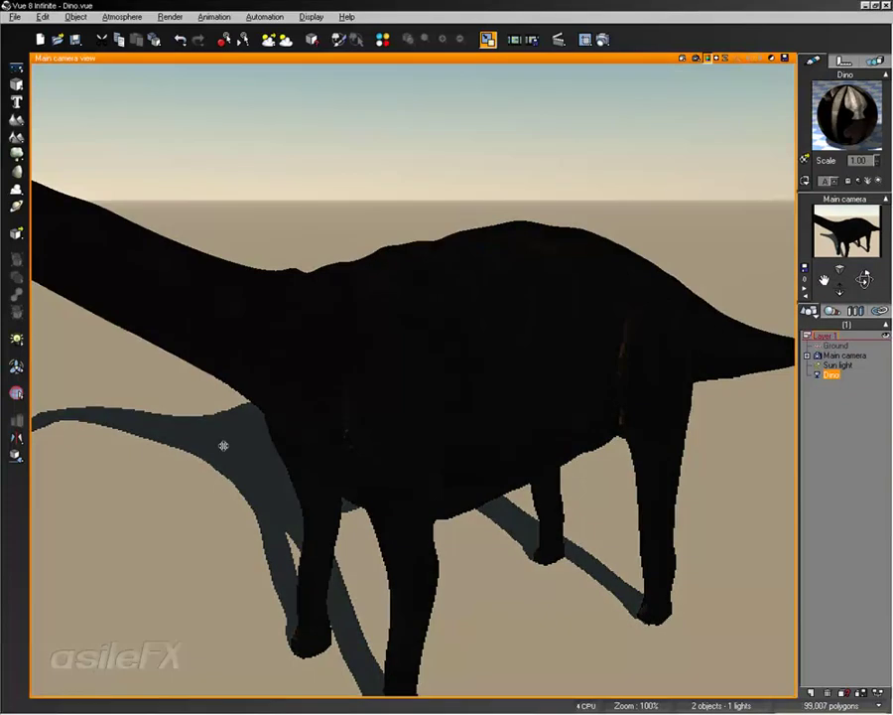
Step: Delete the Opposite (-X) filter beneath the Y constant in the dinosaur's bump function graph and accept the graph and material changes
{"action": "double_click", "coordinate": [846, 116]}
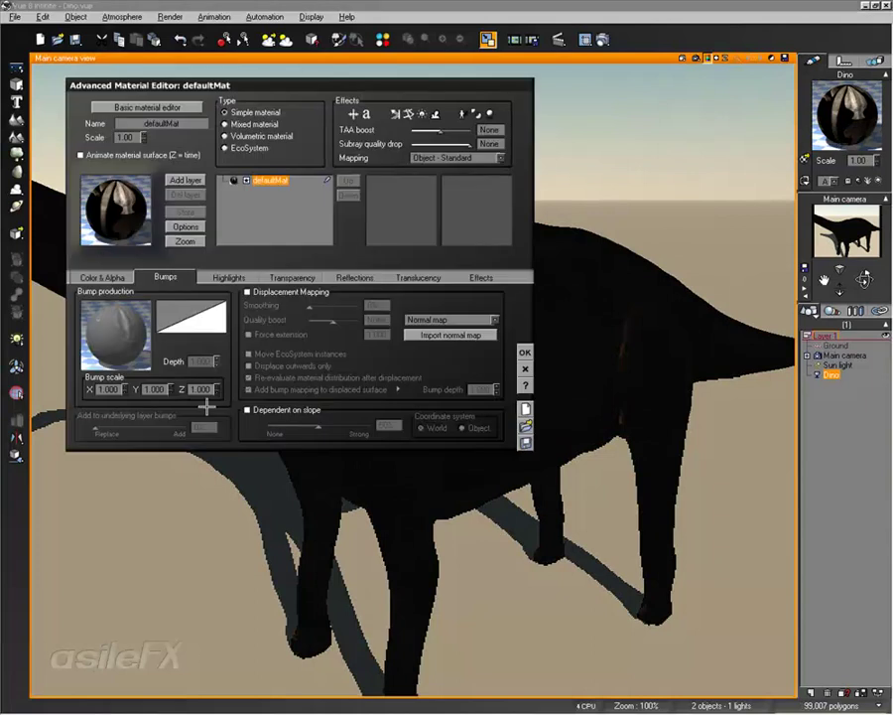
{"action": "right_click", "coordinate": [123, 332]}
{"action": "left_click", "coordinate": [149, 336]}
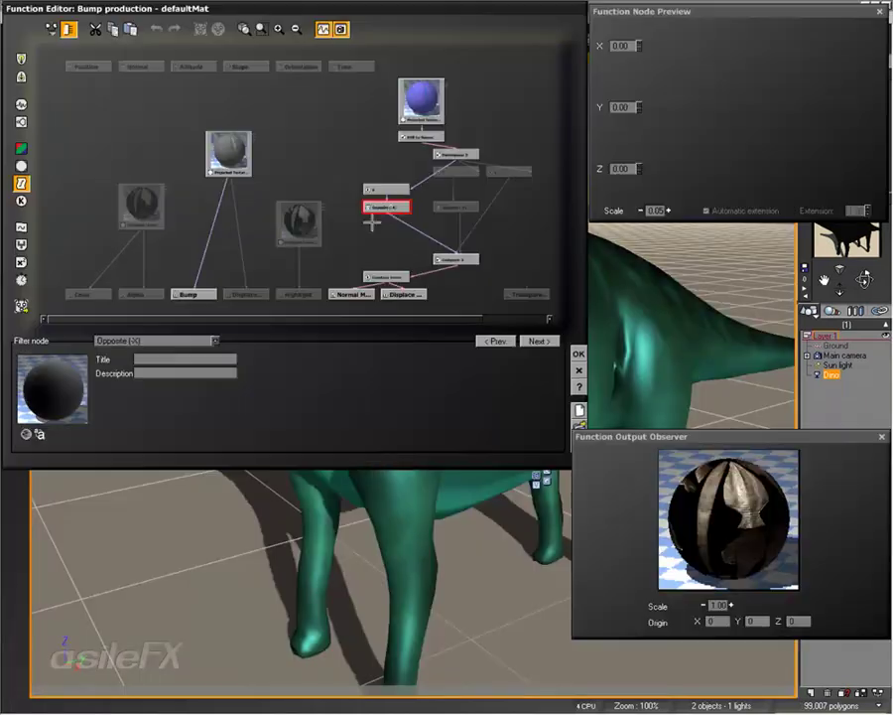
{"action": "left_click", "coordinate": [462, 215]}
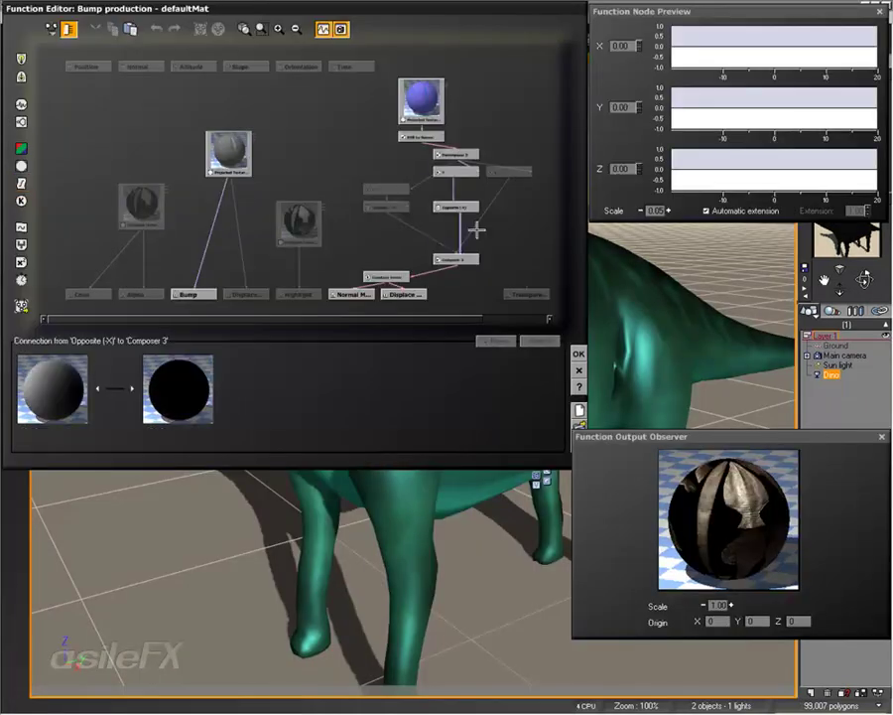
{"action": "left_click", "coordinate": [469, 208]}
{"action": "left_click", "coordinate": [489, 294]}
{"action": "left_click", "coordinate": [583, 354]}
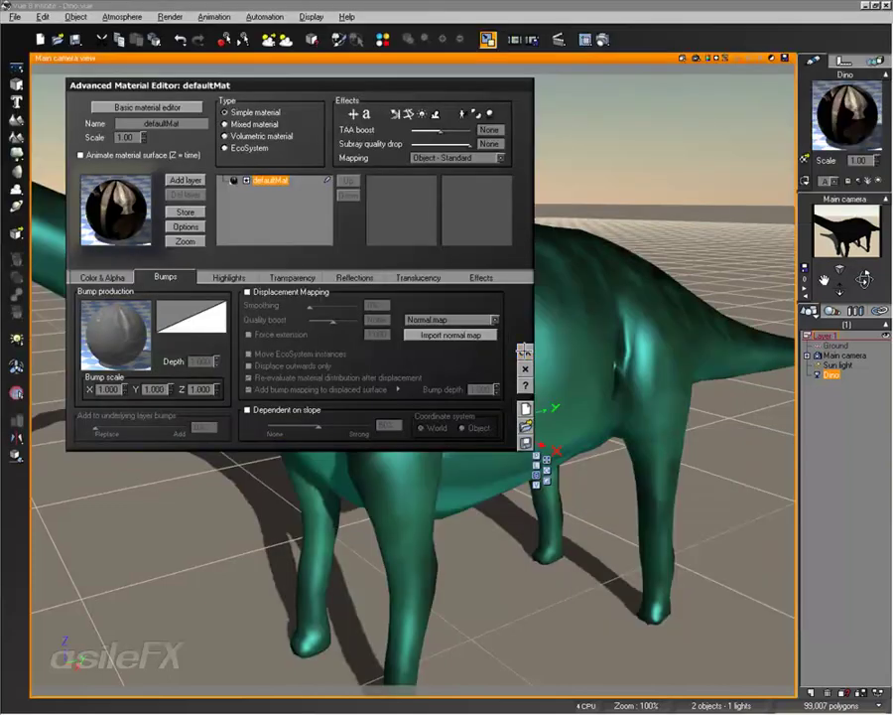
{"action": "left_click", "coordinate": [524, 353]}
Step: Orbit the main camera around to the dinosaur's other side and reopen its material's bump function graph
{"action": "right_click_drag", "start_coordinate": [541, 379], "coordinate": [554, 399]}
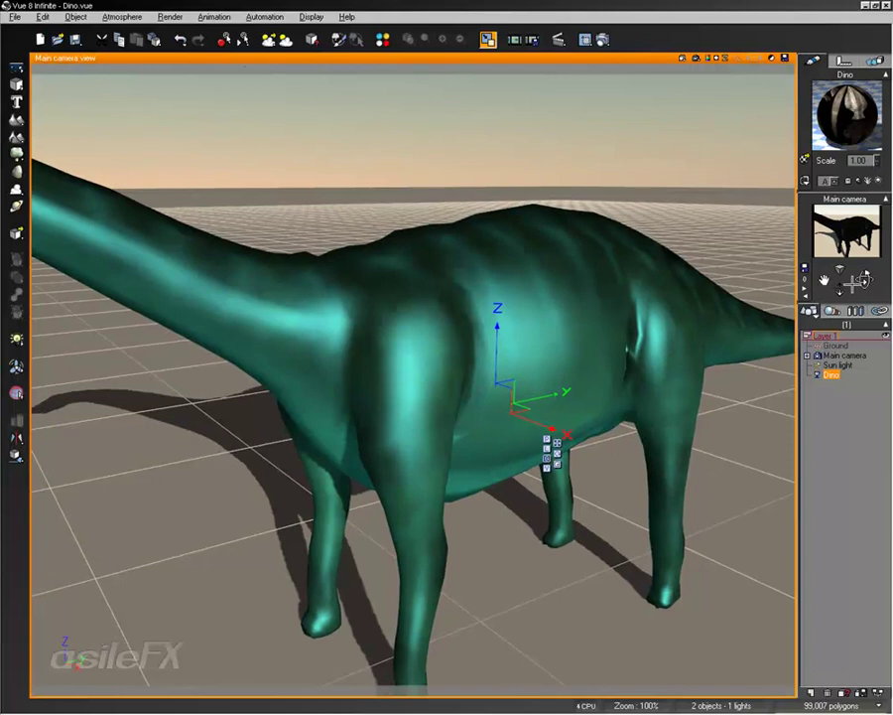
{"action": "left_click_drag", "start_coordinate": [865, 281], "coordinate": [859, 284]}
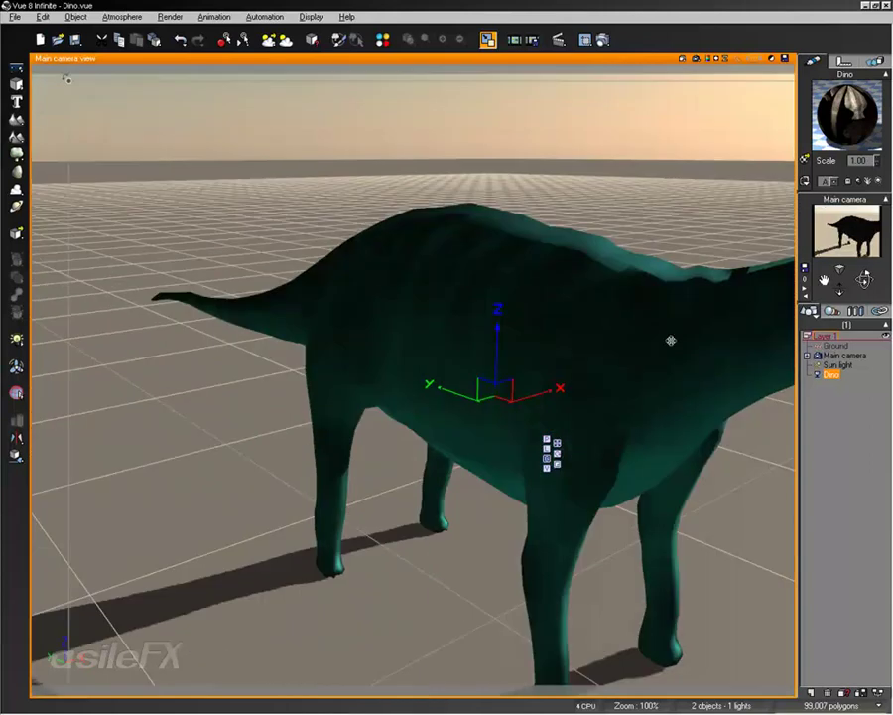
{"action": "right_click_drag", "start_coordinate": [670, 340], "coordinate": [640, 309]}
{"action": "double_click", "coordinate": [868, 125]}
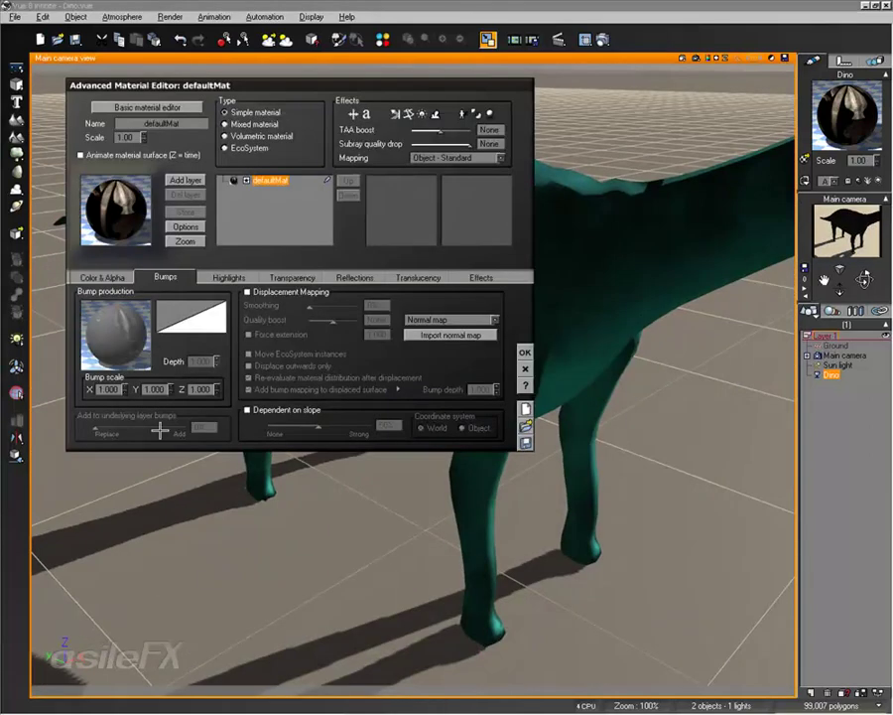
{"action": "right_click", "coordinate": [123, 333]}
{"action": "left_click", "coordinate": [148, 345]}
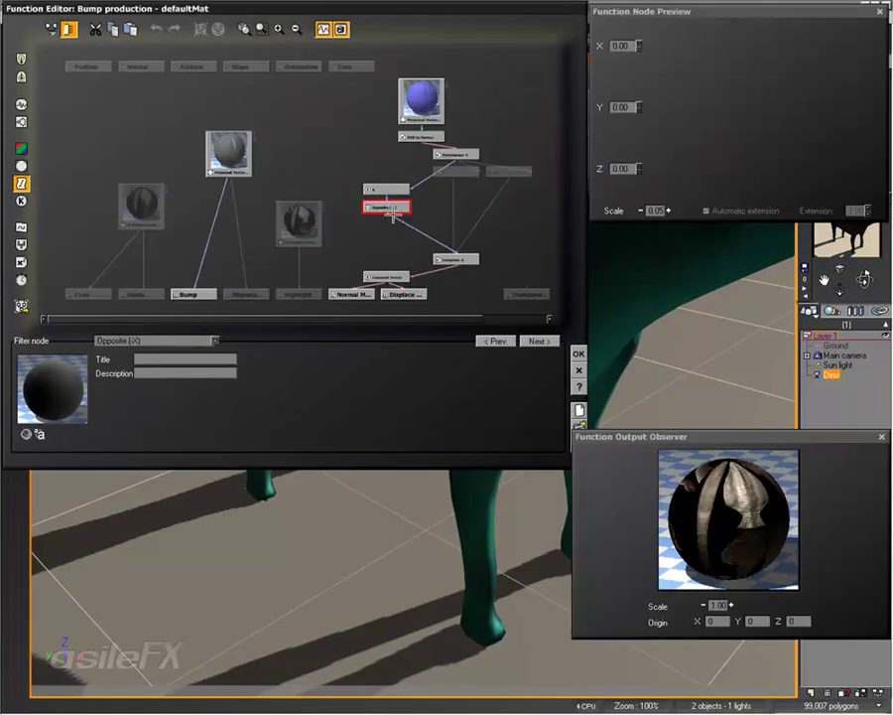
Step: Delete the remaining Opposite (-X) filter so the X constant feeds Composer 3 directly
{"action": "left_click_drag", "start_coordinate": [393, 213], "coordinate": [428, 214]}
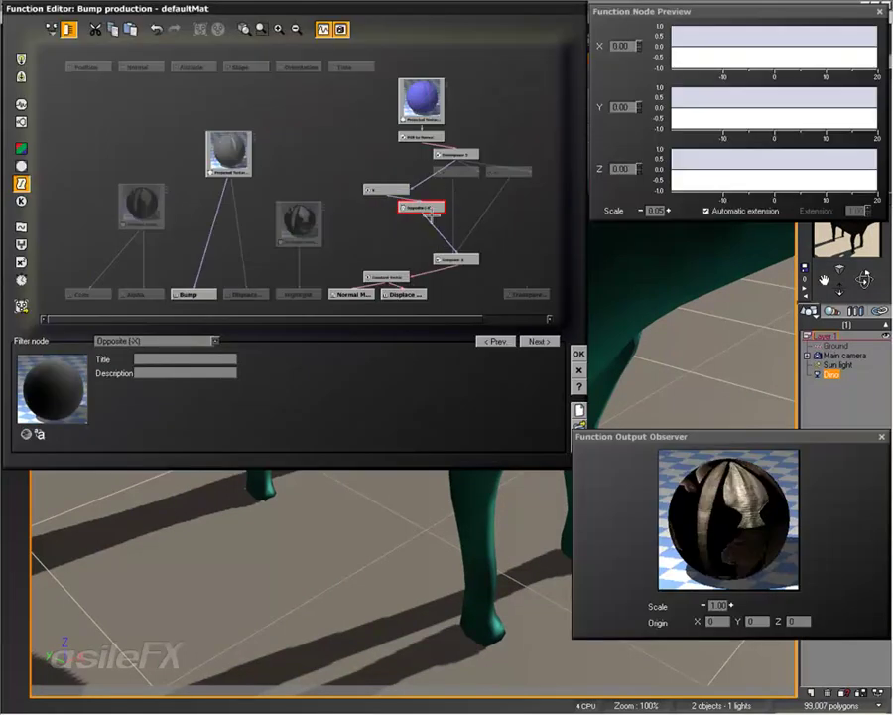
{"action": "left_click", "coordinate": [278, 30]}
{"action": "right_click_drag", "start_coordinate": [423, 171], "coordinate": [24, 171]}
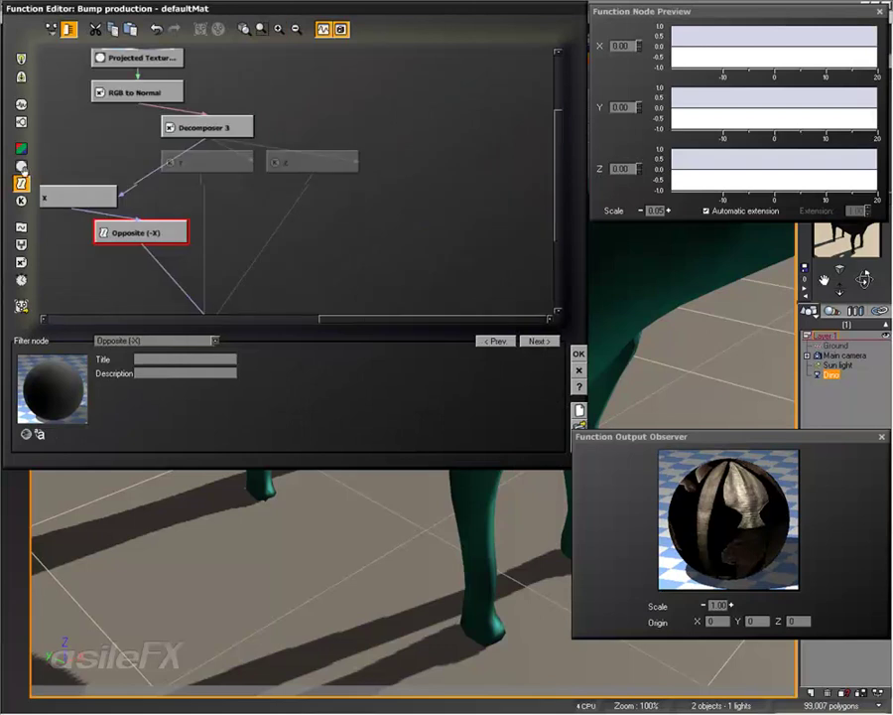
{"action": "left_click_drag", "start_coordinate": [81, 188], "coordinate": [175, 169]}
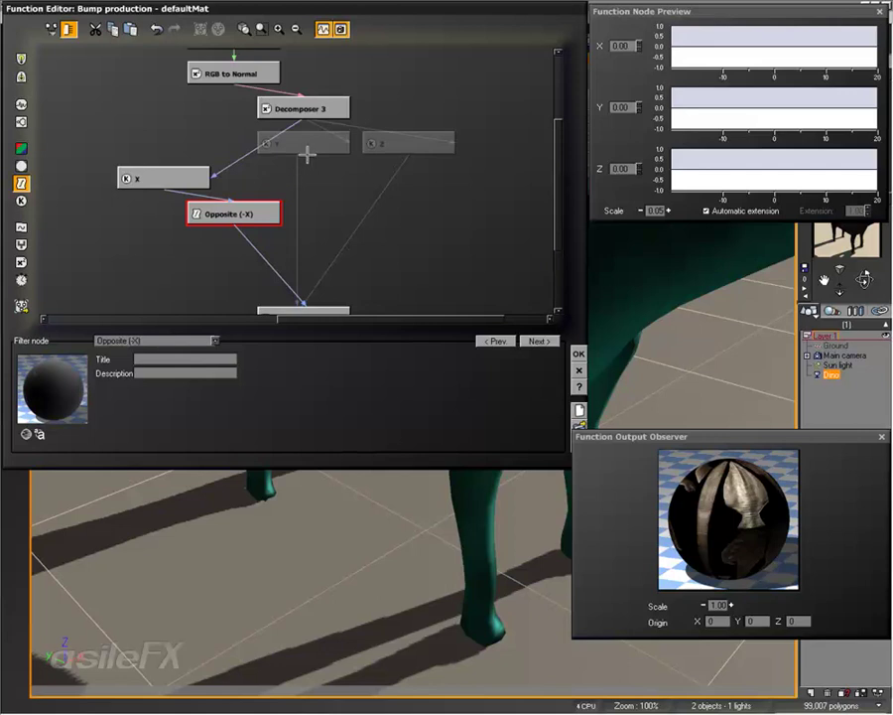
{"action": "mouse_move", "coordinate": [297, 160]}
{"action": "key", "text": "Delete"}
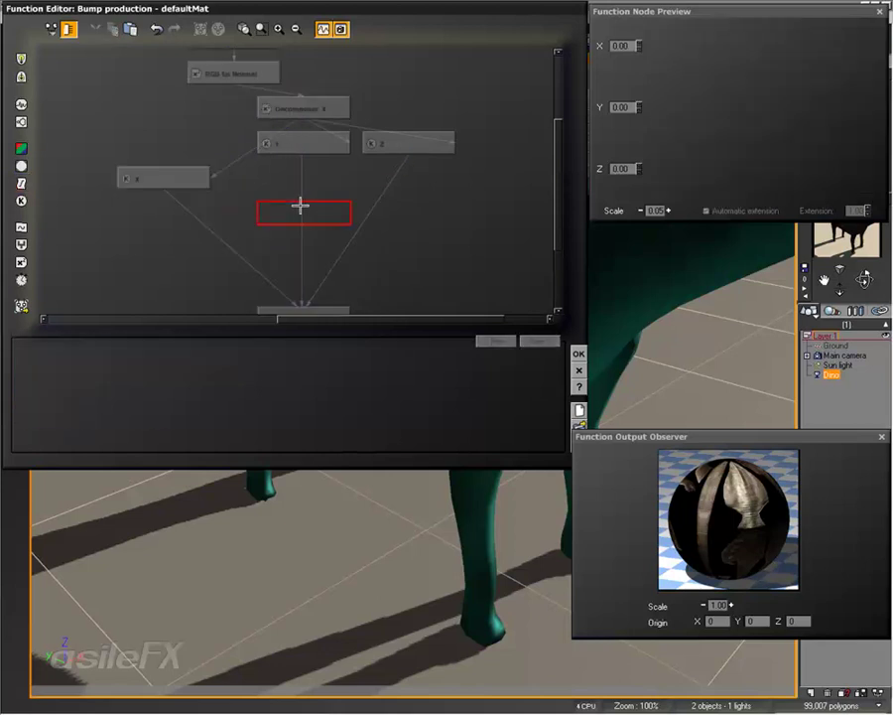
Step: Add a math node of type Invert between the Y constant and Composer 3
{"action": "left_click", "coordinate": [300, 205]}
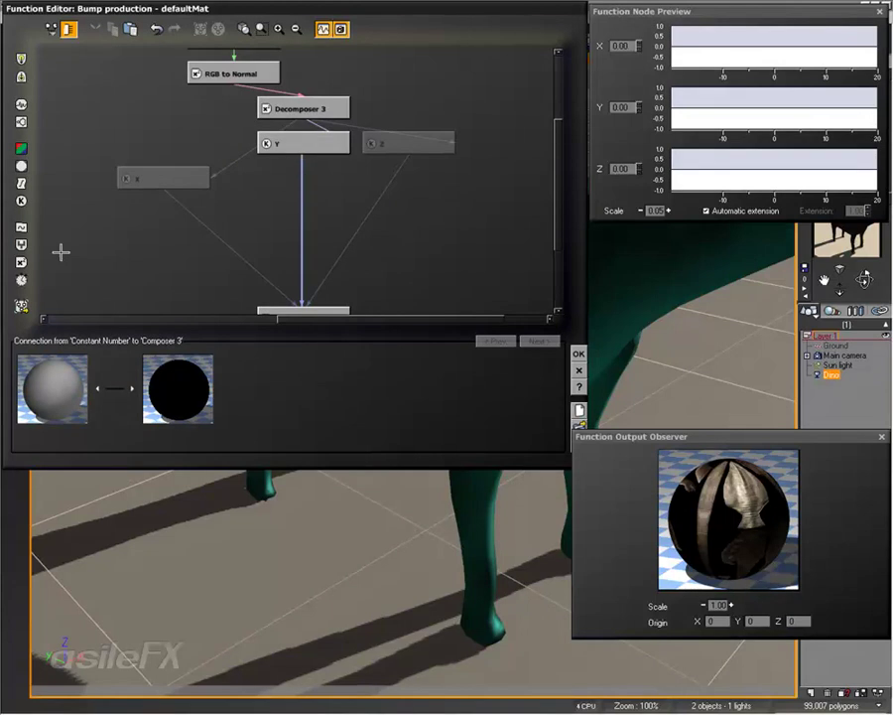
{"action": "left_click", "coordinate": [196, 244]}
{"action": "left_click", "coordinate": [21, 262]}
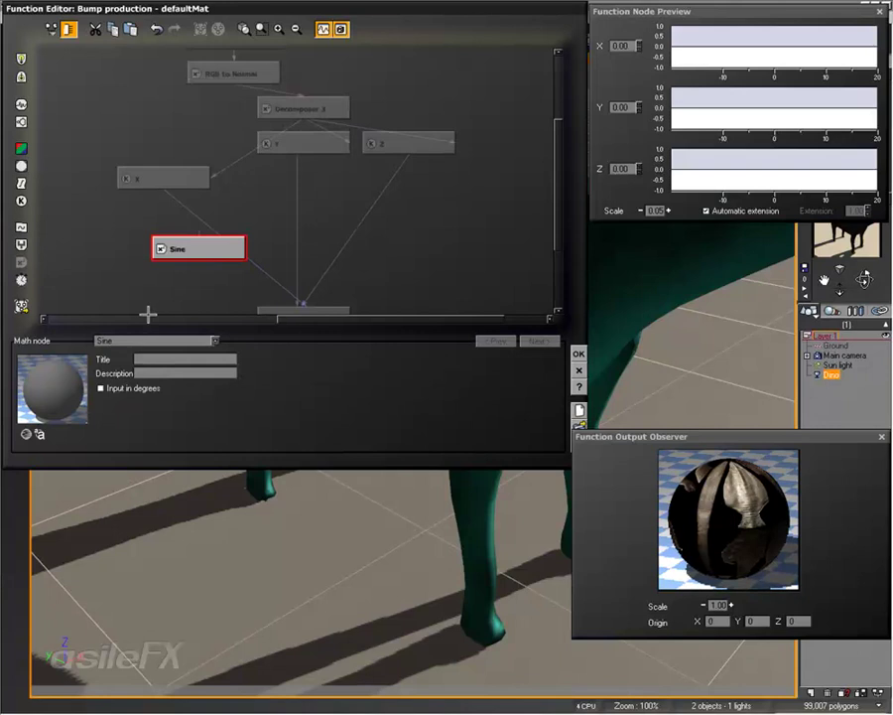
{"action": "left_click", "coordinate": [152, 337]}
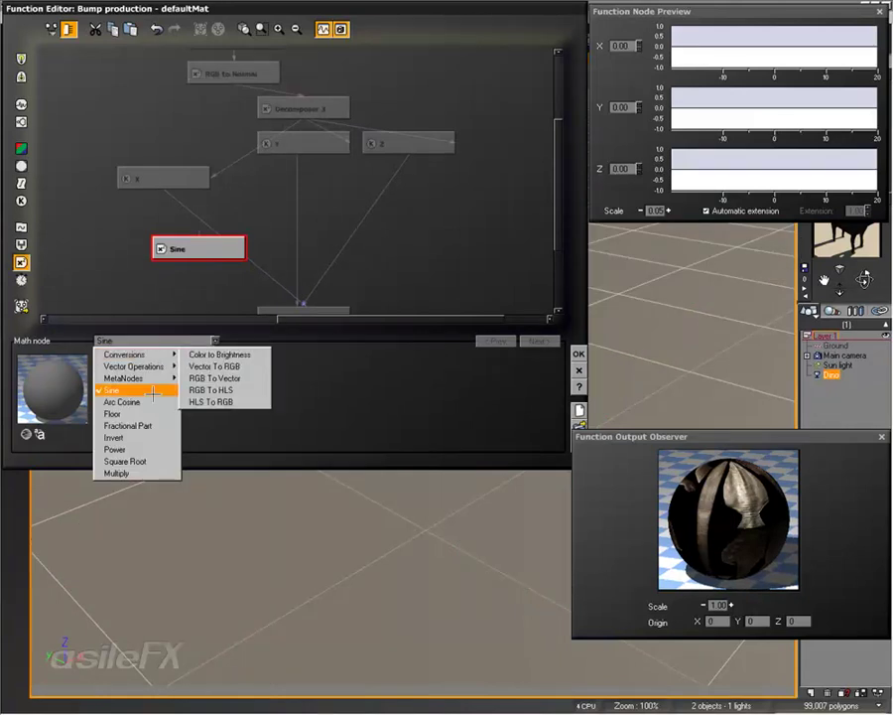
{"action": "left_click", "coordinate": [148, 438]}
{"action": "left_click_drag", "start_coordinate": [227, 248], "coordinate": [305, 153]}
{"action": "left_click", "coordinate": [298, 155]}
{"action": "left_click", "coordinate": [321, 172]}
{"action": "left_click", "coordinate": [298, 206]}
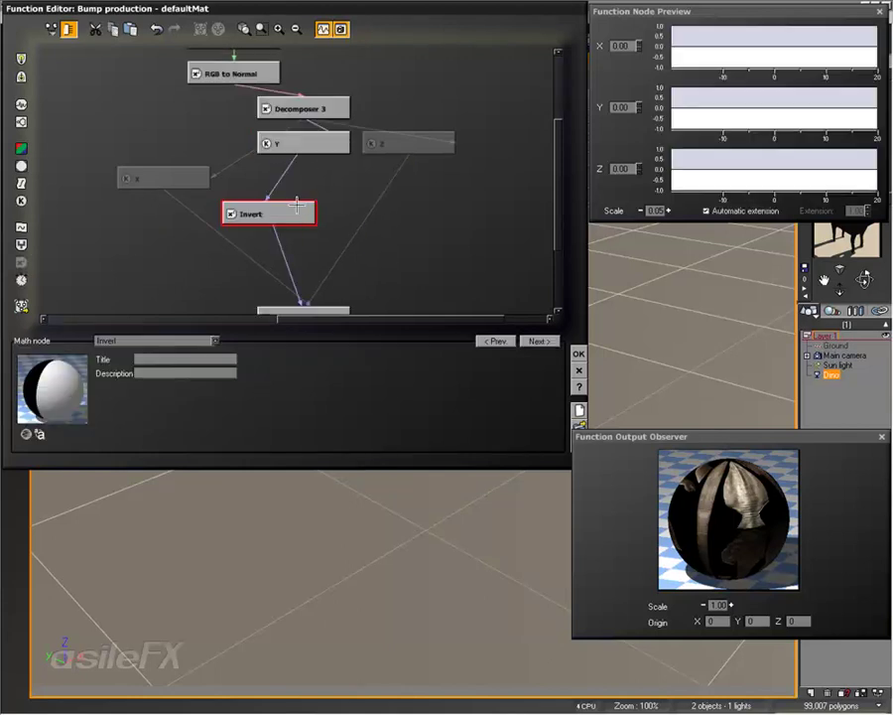
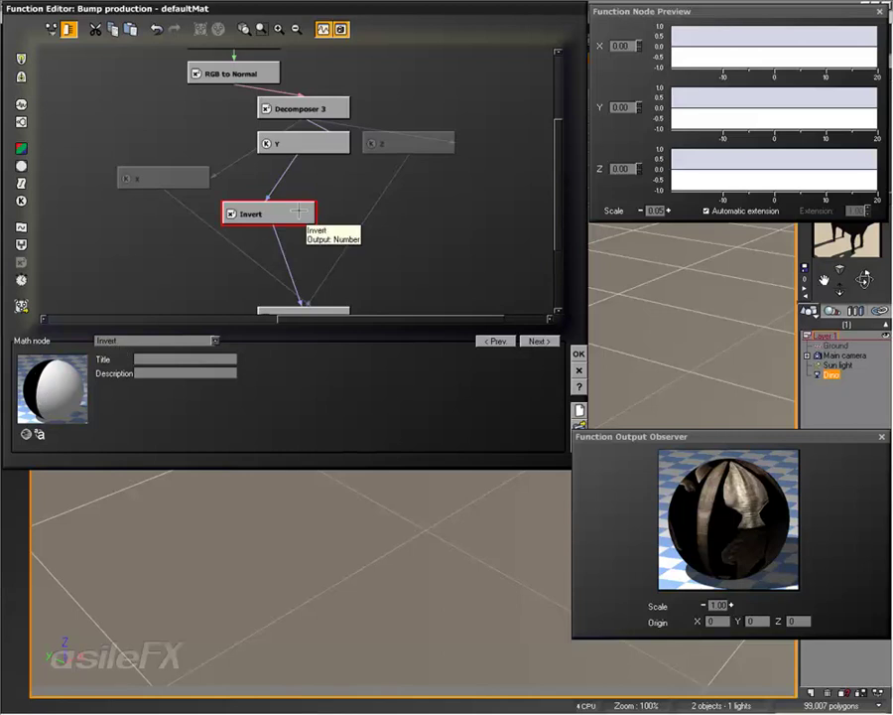
Step: Delete the Invert node beneath the Y constant and move Composer 3 up close beneath the X, Y and Z constants
{"action": "key", "text": "Delete"}
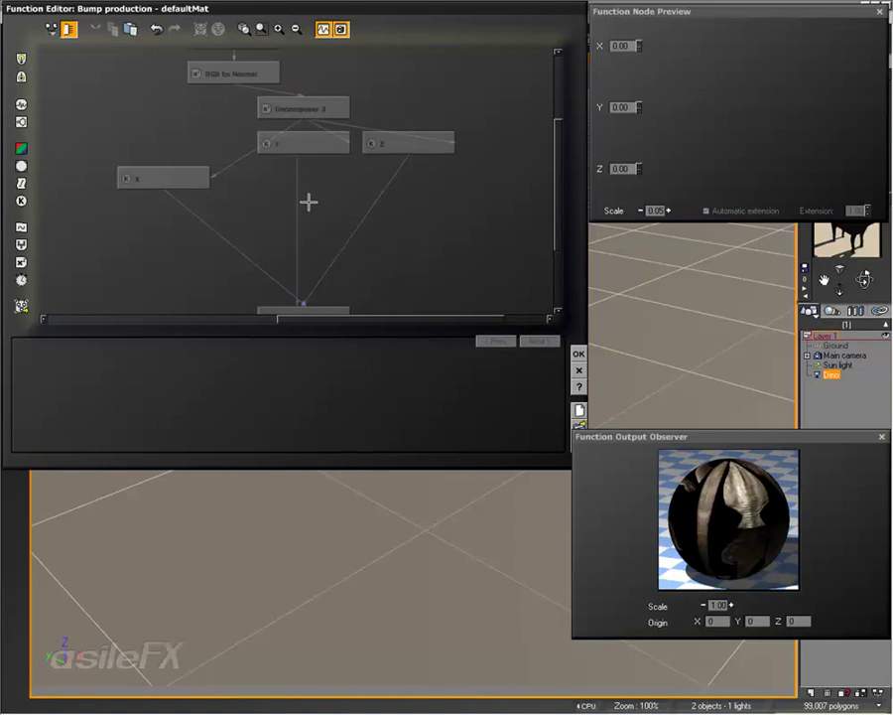
{"action": "right_click_drag", "start_coordinate": [355, 210], "coordinate": [358, 191]}
{"action": "left_click", "coordinate": [296, 29]}
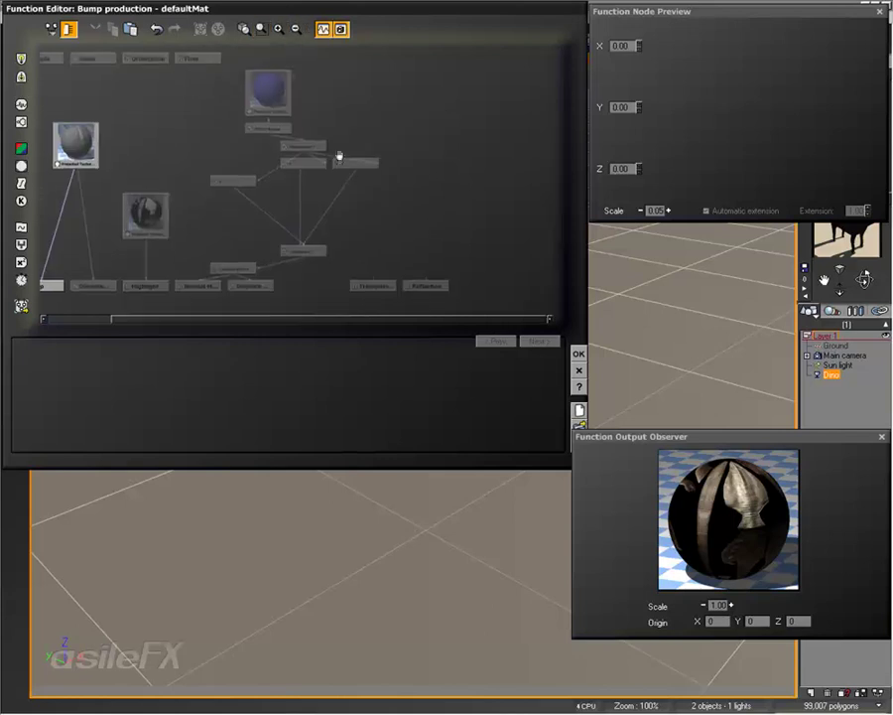
{"action": "left_click", "coordinate": [316, 221]}
{"action": "left_click_drag", "start_coordinate": [315, 221], "coordinate": [323, 175]}
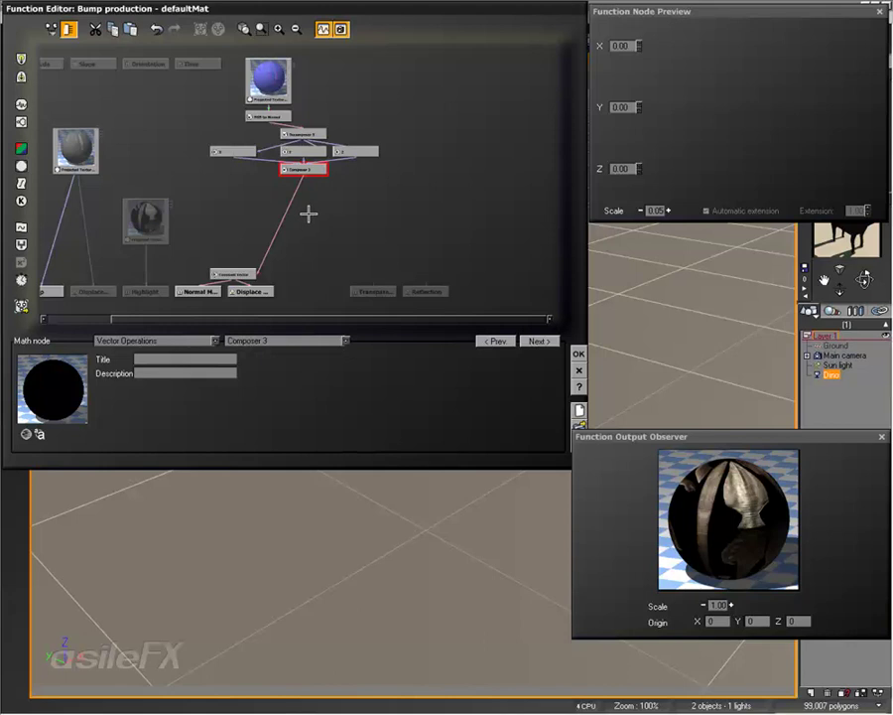
Step: Add an XYZ Product math node between Composer 3 and the constant vector node, with its Z offset set to -1
{"action": "left_click", "coordinate": [307, 212]}
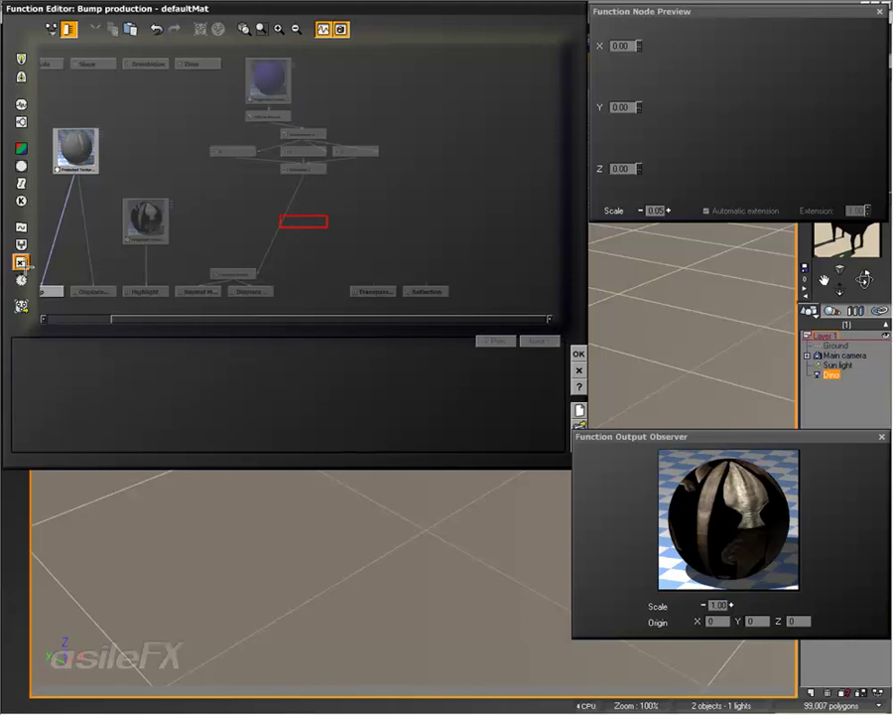
{"action": "left_click", "coordinate": [302, 221]}
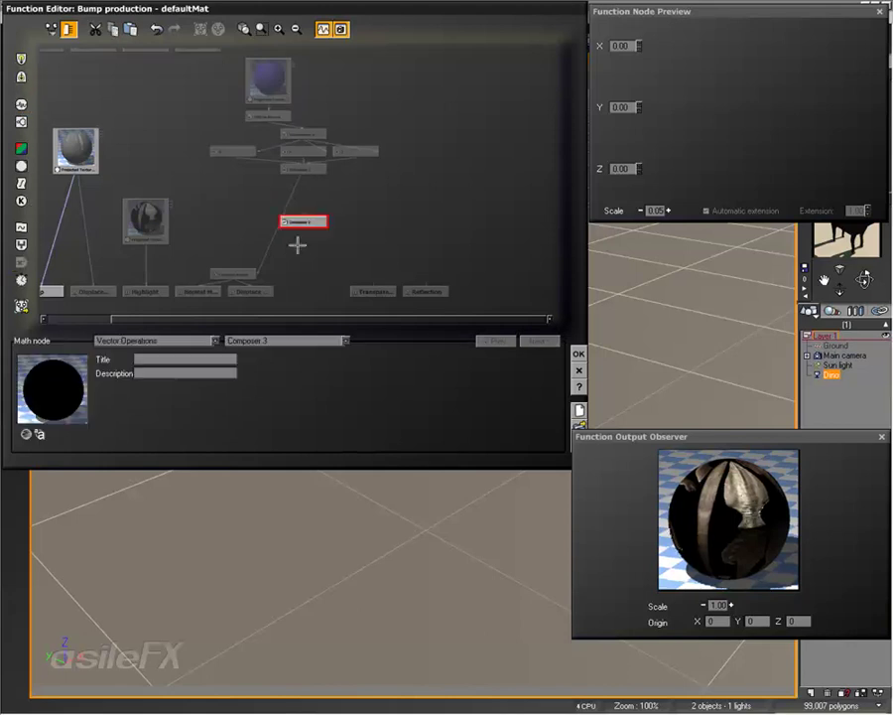
{"action": "left_click", "coordinate": [247, 341]}
{"action": "left_click", "coordinate": [366, 368]}
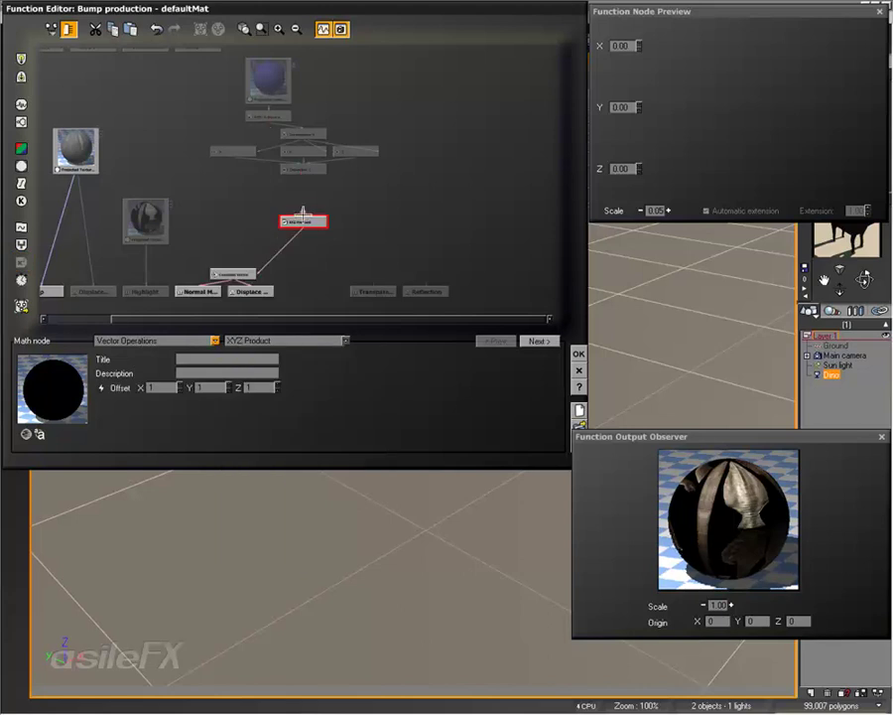
{"action": "left_click", "coordinate": [260, 387]}
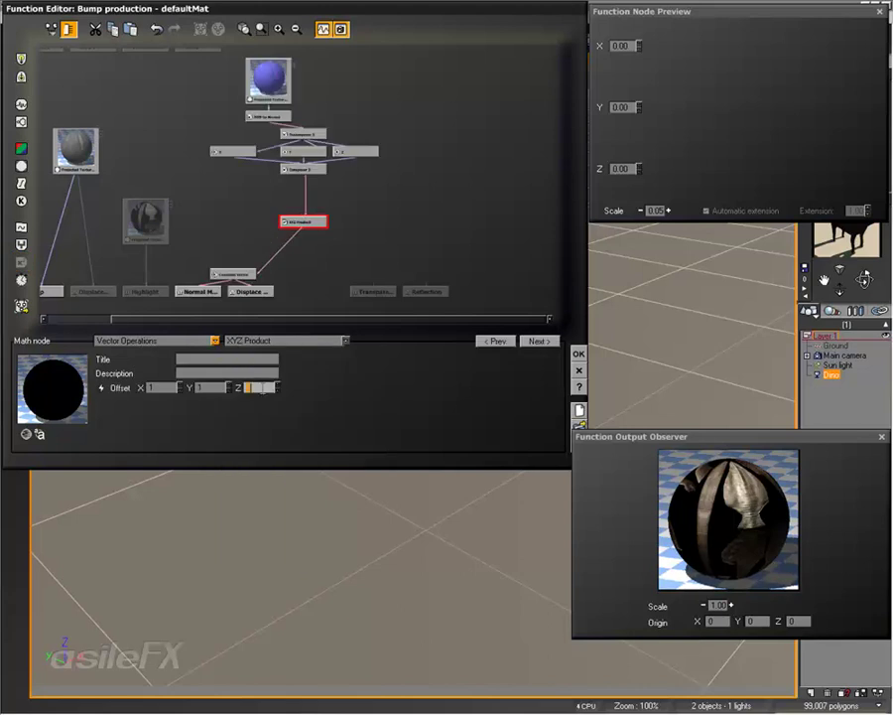
{"action": "key", "text": "Return"}
{"action": "left_click", "coordinate": [220, 388]}
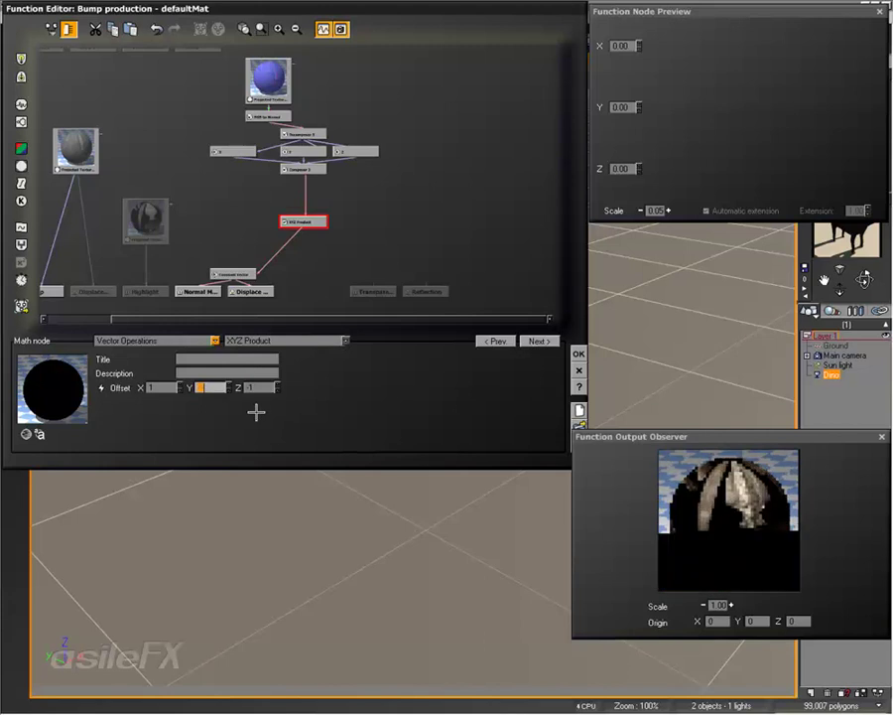
Step: Try Vector Product as the operation of the math node beneath Composer 3
{"action": "left_click", "coordinate": [297, 339]}
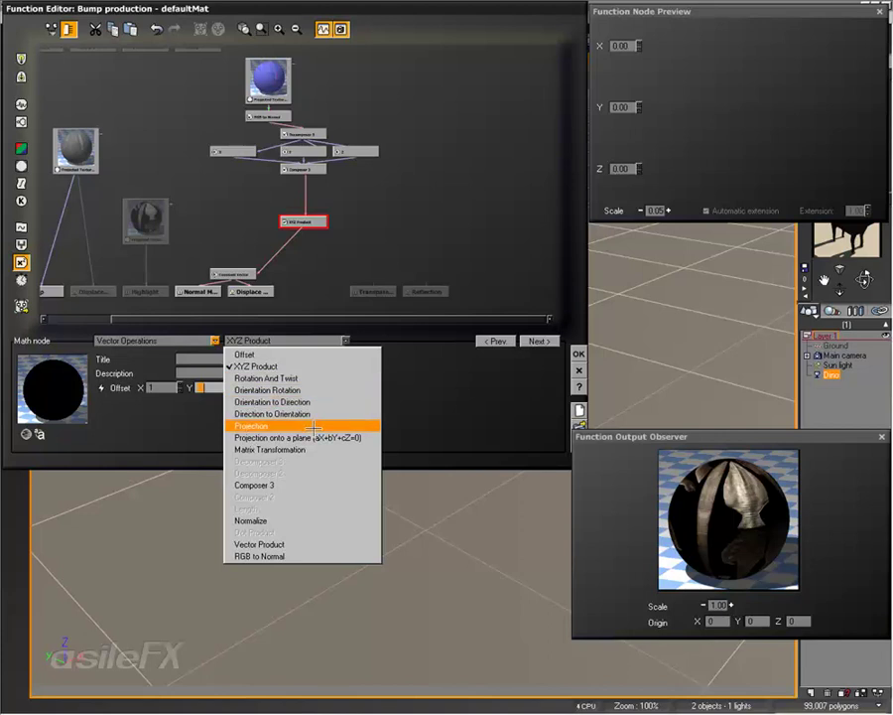
{"action": "left_click", "coordinate": [286, 546]}
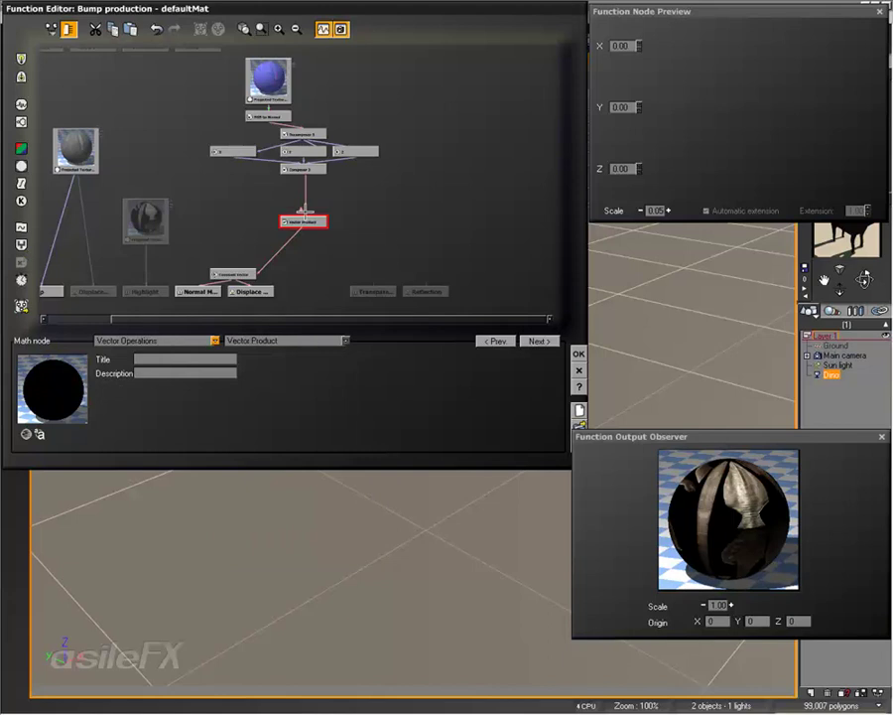
{"action": "left_click", "coordinate": [369, 200]}
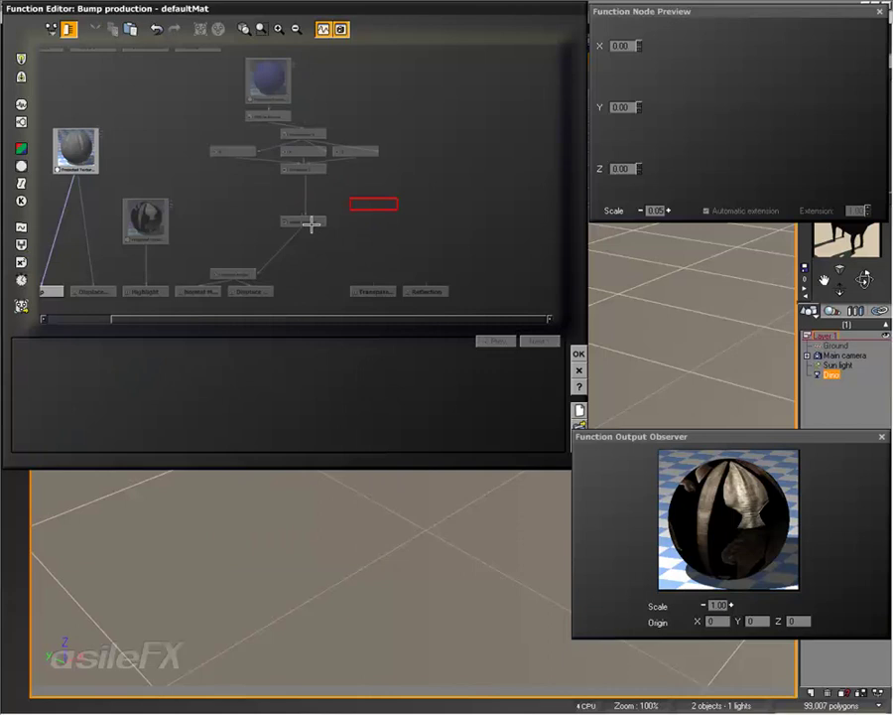
{"action": "left_click_drag", "start_coordinate": [311, 224], "coordinate": [302, 230]}
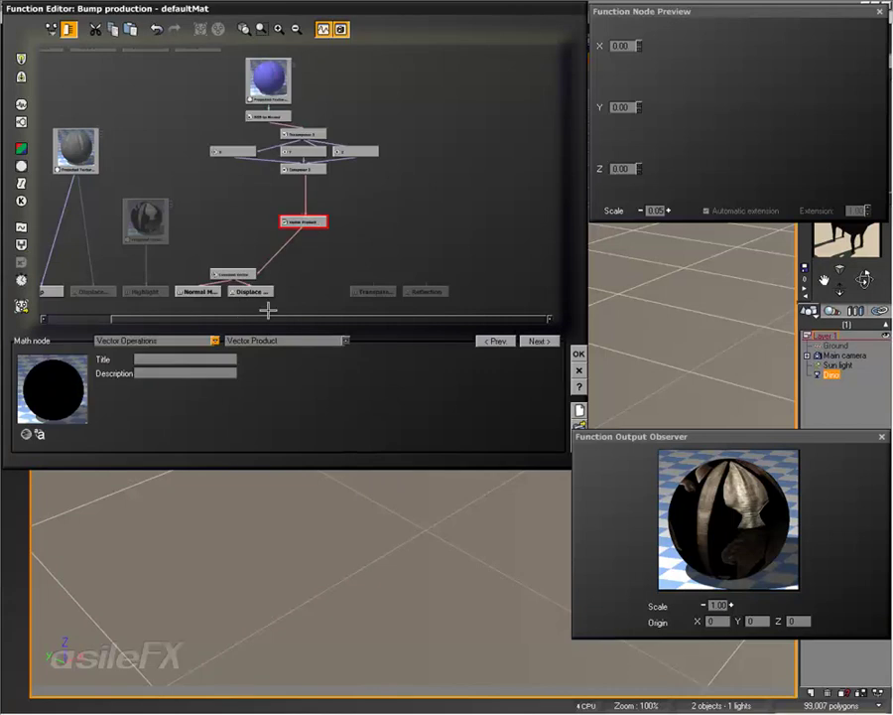
Step: Change the math node to Matrix Transformation with lines 1/0/1, 0/1/0 and 1/0/-1, and accept the graph and material changes
{"action": "left_click", "coordinate": [184, 342]}
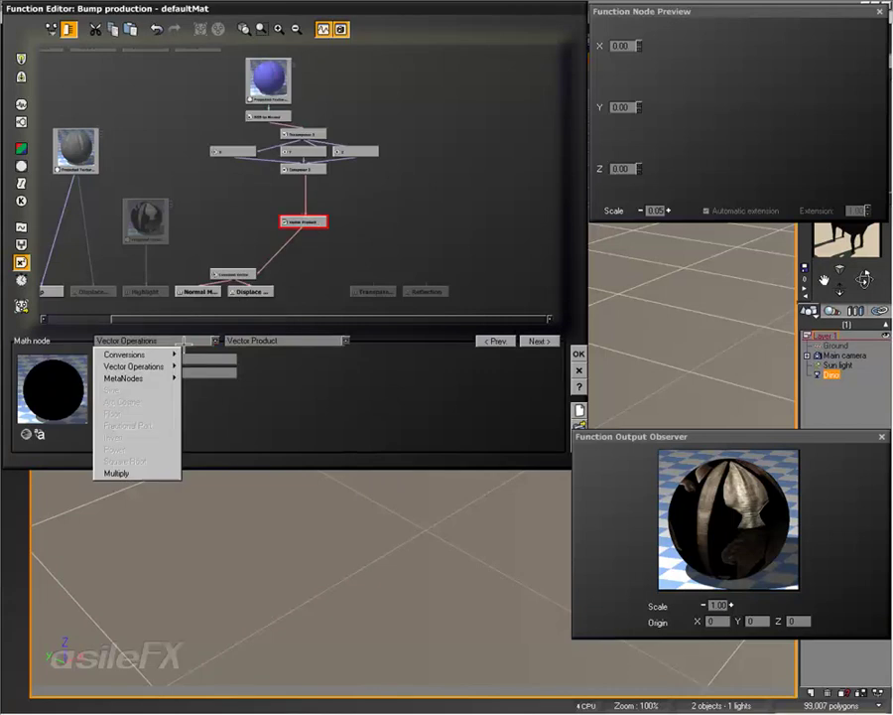
{"action": "left_click", "coordinate": [267, 336]}
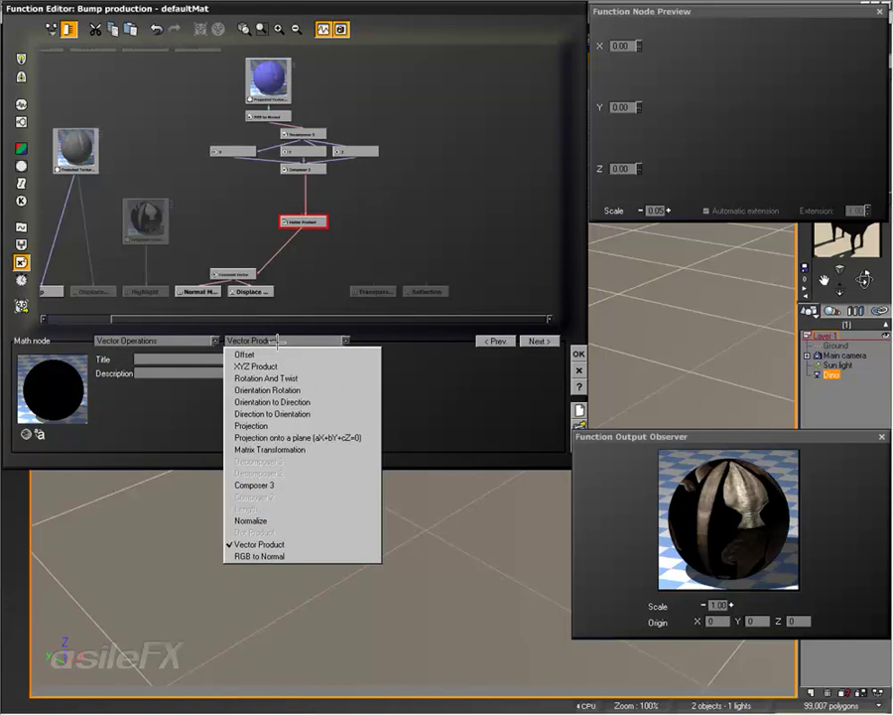
{"action": "left_click", "coordinate": [274, 449]}
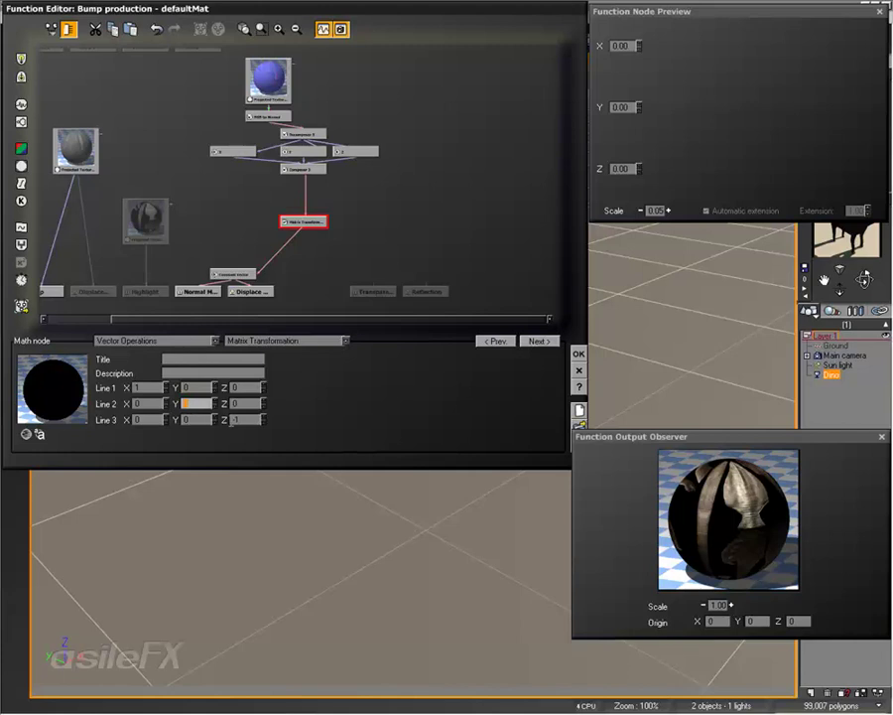
{"action": "left_click", "coordinate": [159, 419]}
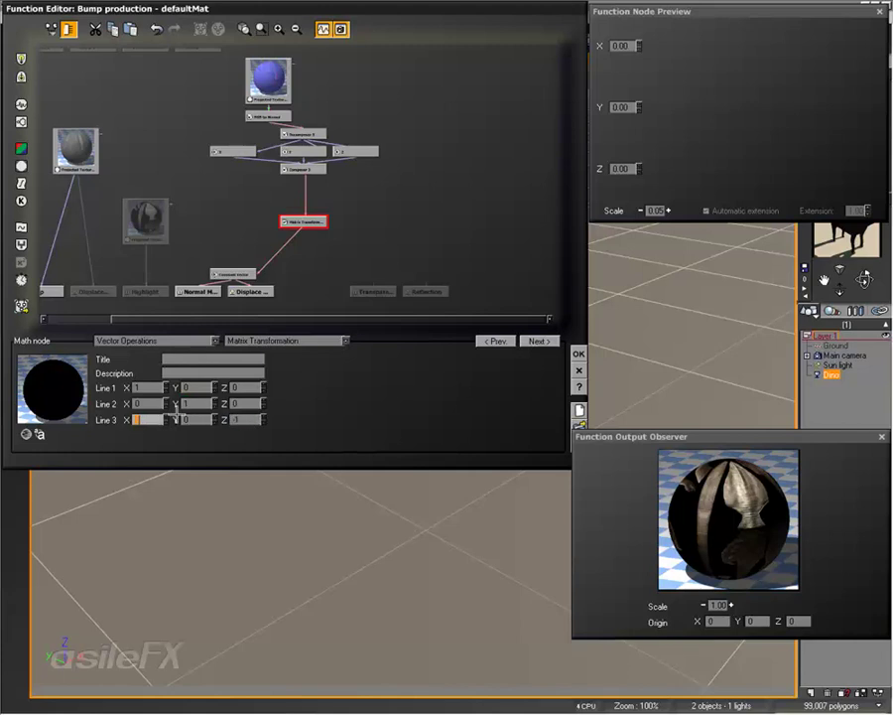
{"action": "type", "text": "1"}
{"action": "left_click", "coordinate": [197, 387]}
{"action": "left_click", "coordinate": [248, 387]}
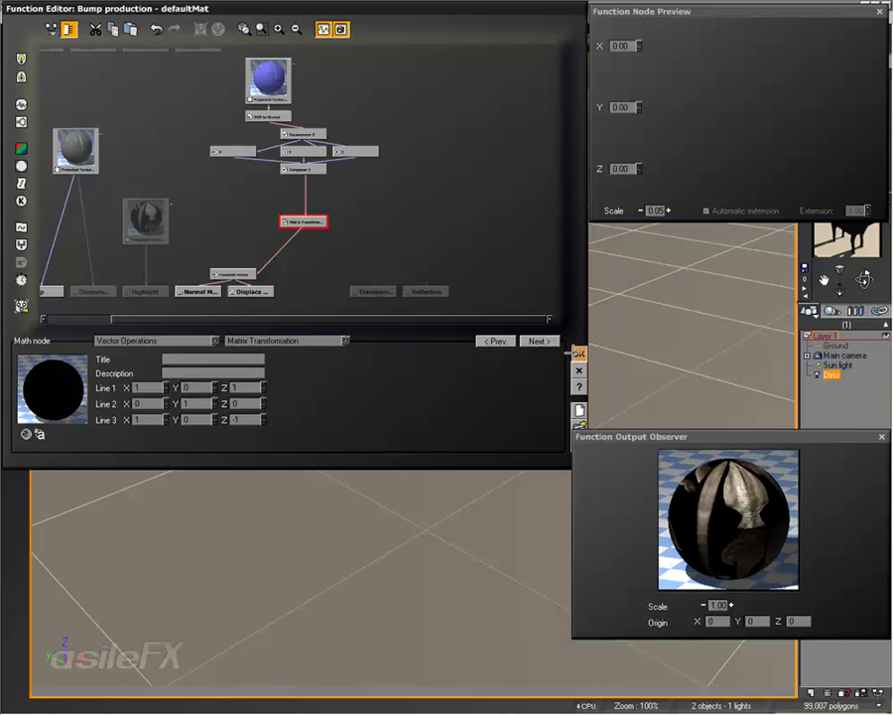
{"action": "left_click", "coordinate": [579, 354]}
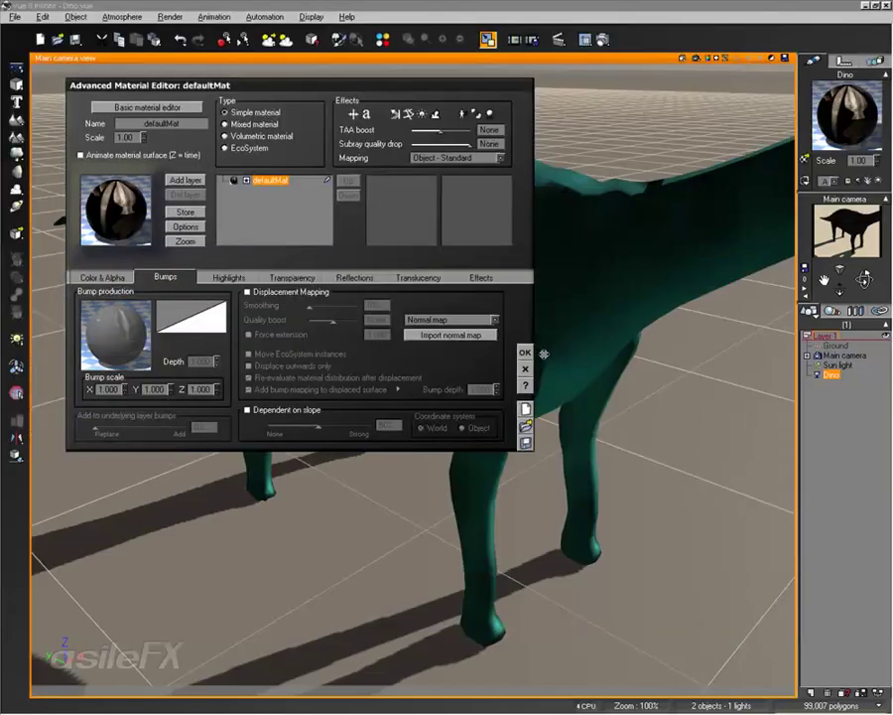
{"action": "left_click", "coordinate": [525, 352]}
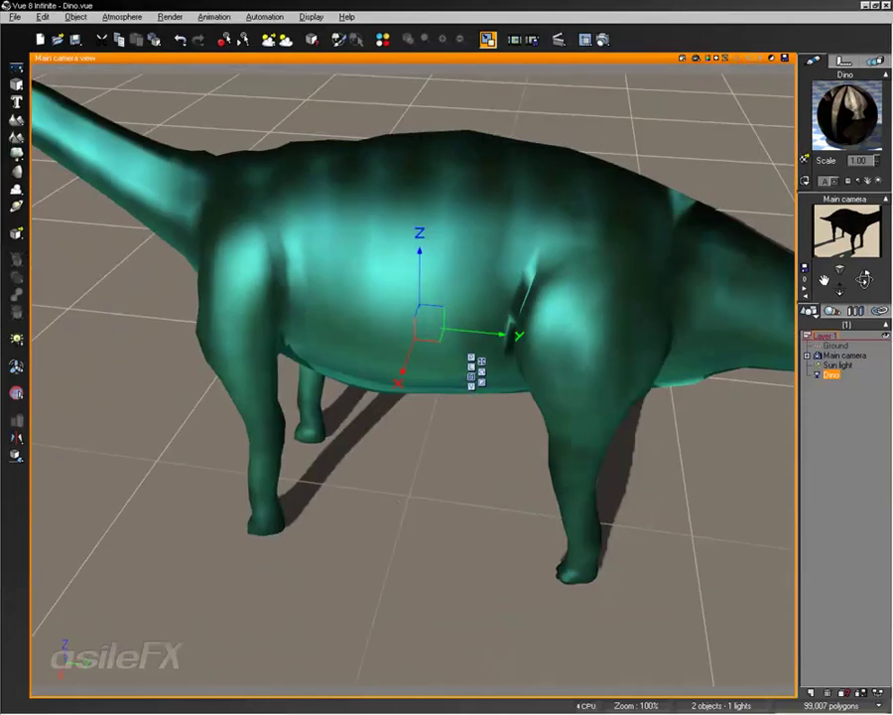
Step: Render the main camera view to examine the normal-map detail on the dinosaur's flank
{"action": "right_click_drag", "start_coordinate": [622, 215], "coordinate": [698, 241]}
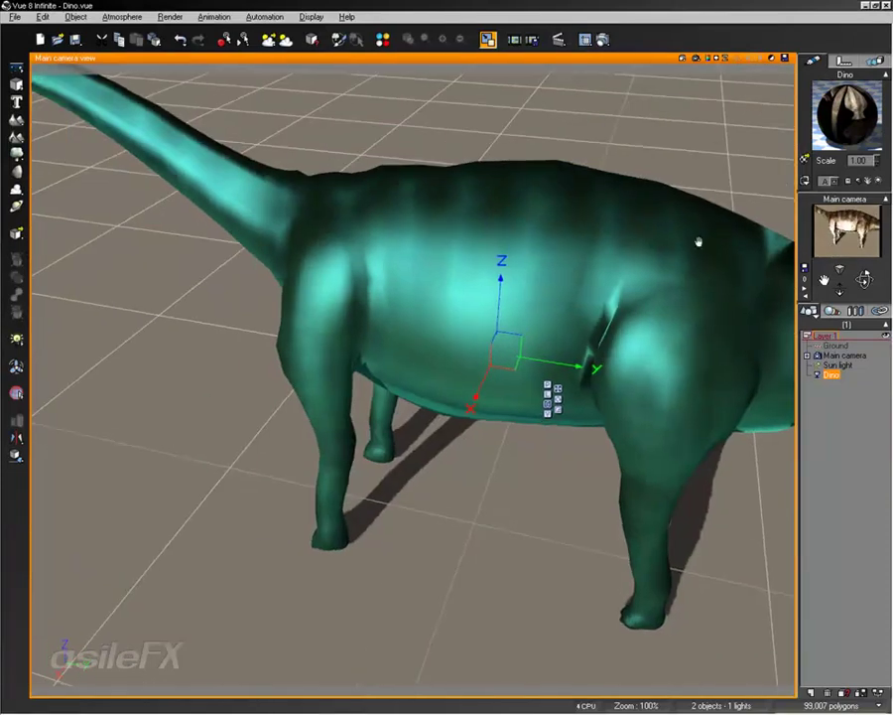
{"action": "left_click", "coordinate": [696, 57]}
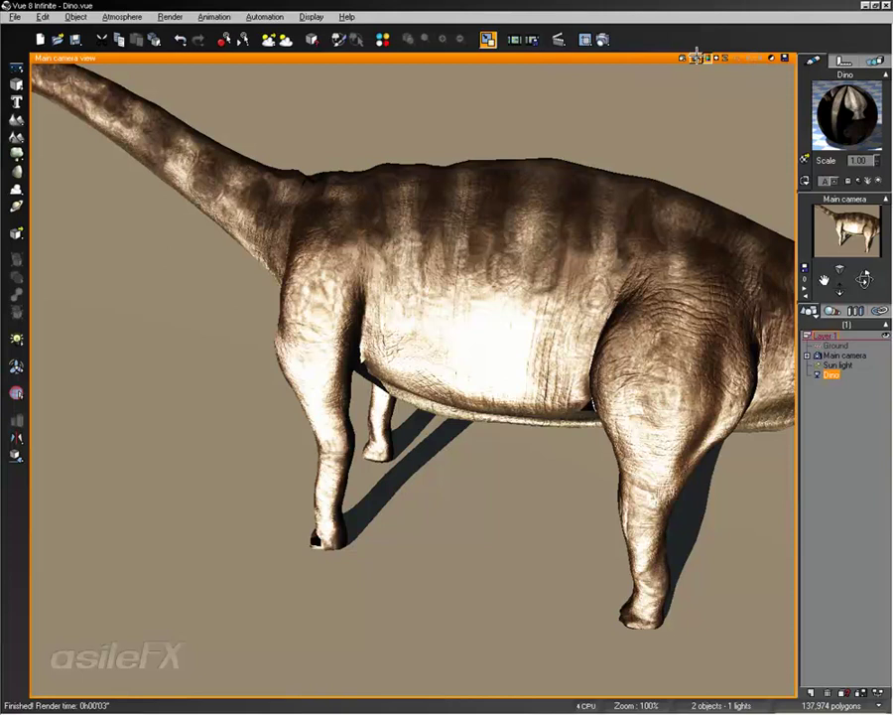
{"action": "scroll", "coordinate": [457, 159], "scroll_direction": "down", "scroll_amount": 3}
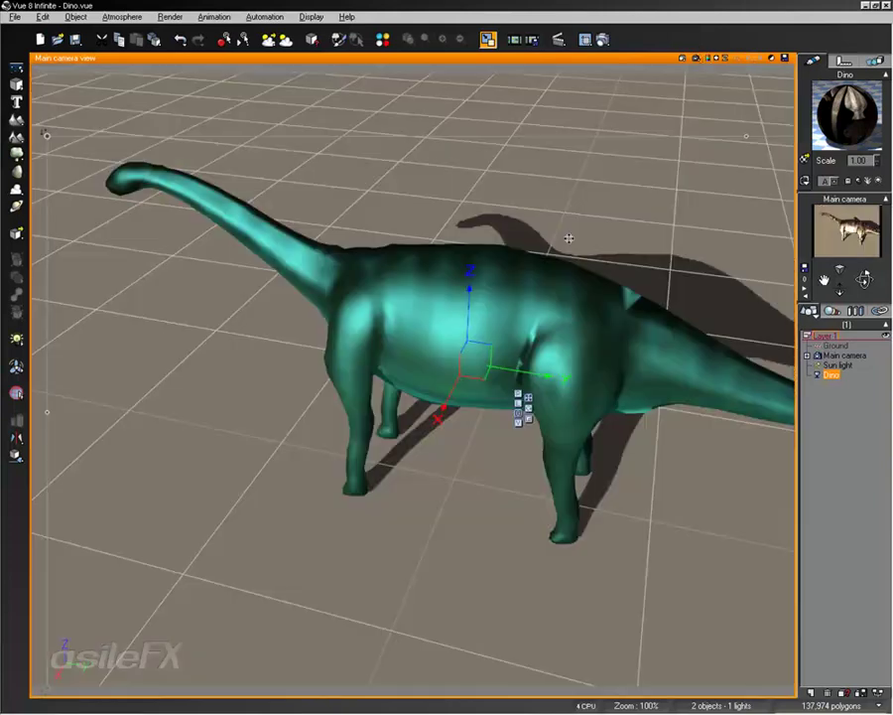
Step: Delete the dinosaur and replace it with a cube, framed close up in the main camera
{"action": "key", "text": "Delete"}
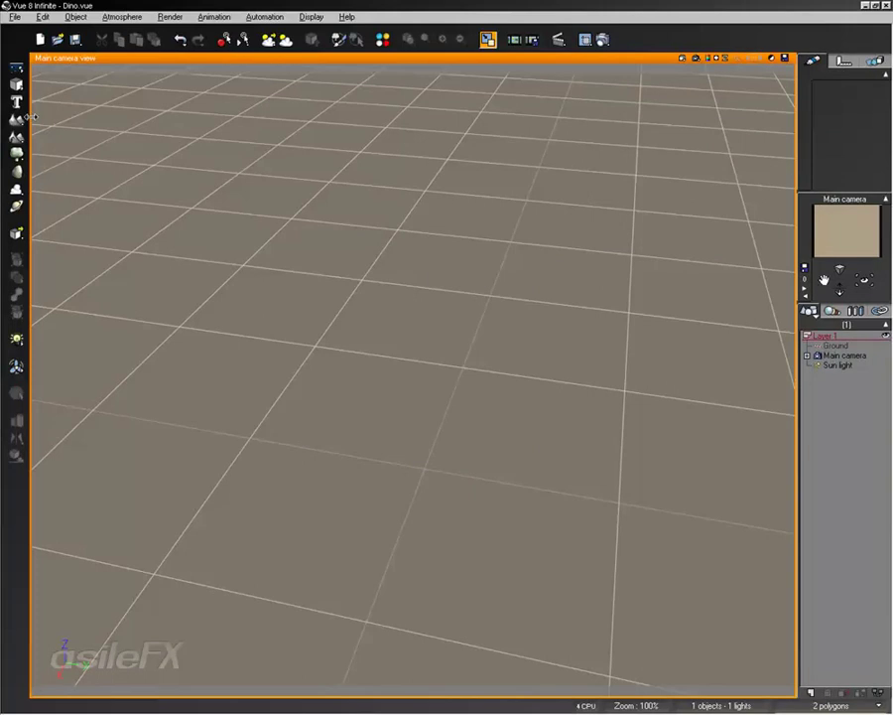
{"action": "left_click", "coordinate": [16, 66]}
{"action": "right_click_drag", "start_coordinate": [318, 279], "coordinate": [318, 212]}
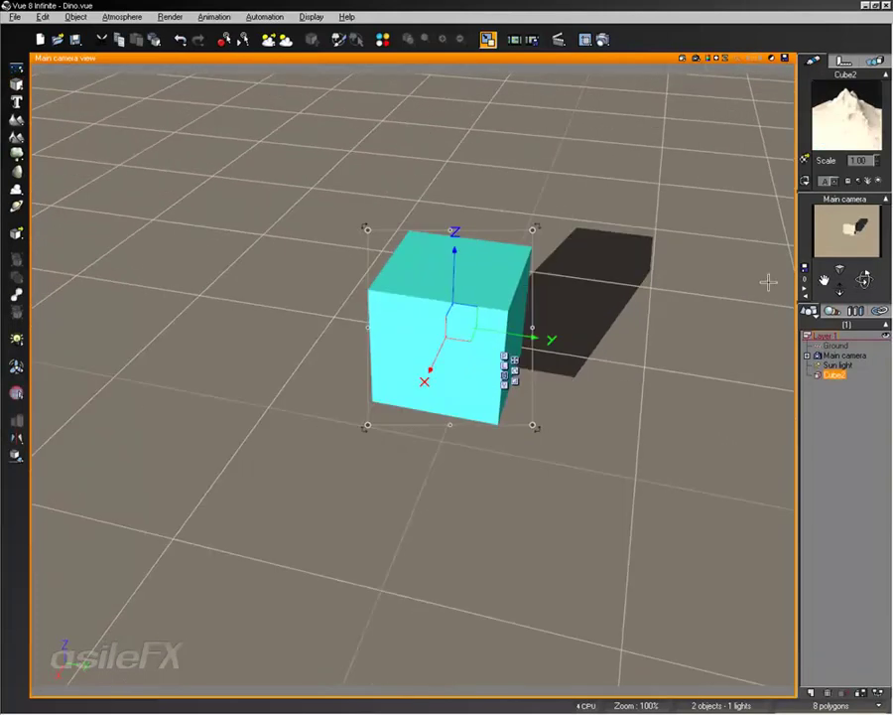
{"action": "left_click_drag", "start_coordinate": [865, 280], "coordinate": [883, 263]}
{"action": "middle_click_drag", "start_coordinate": [612, 378], "coordinate": [612, 347]}
{"action": "scroll", "coordinate": [613, 347], "scroll_direction": "up", "scroll_amount": 5}
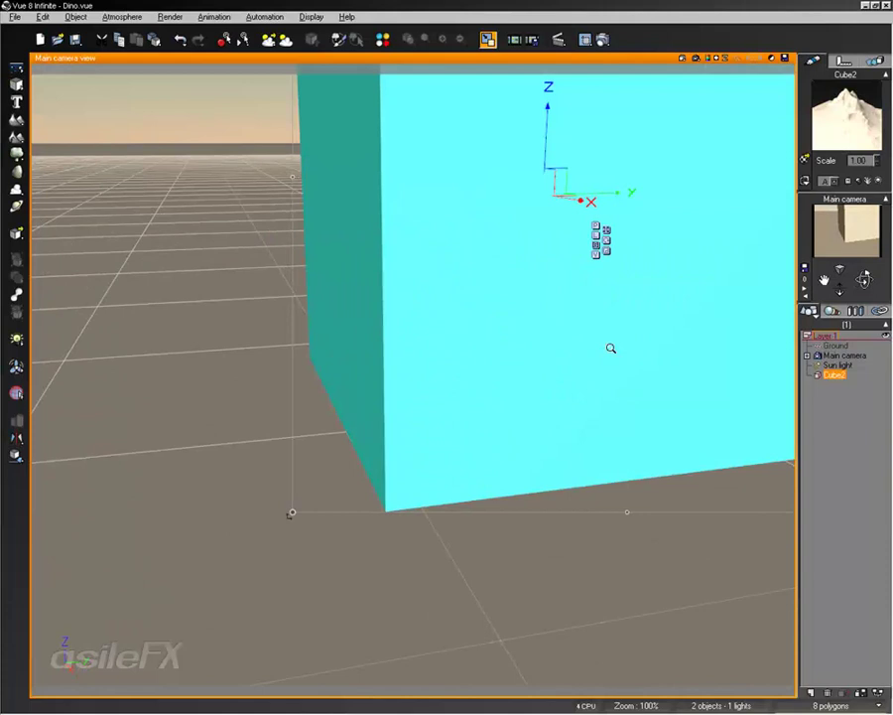
{"action": "right_click_drag", "start_coordinate": [605, 319], "coordinate": [575, 349]}
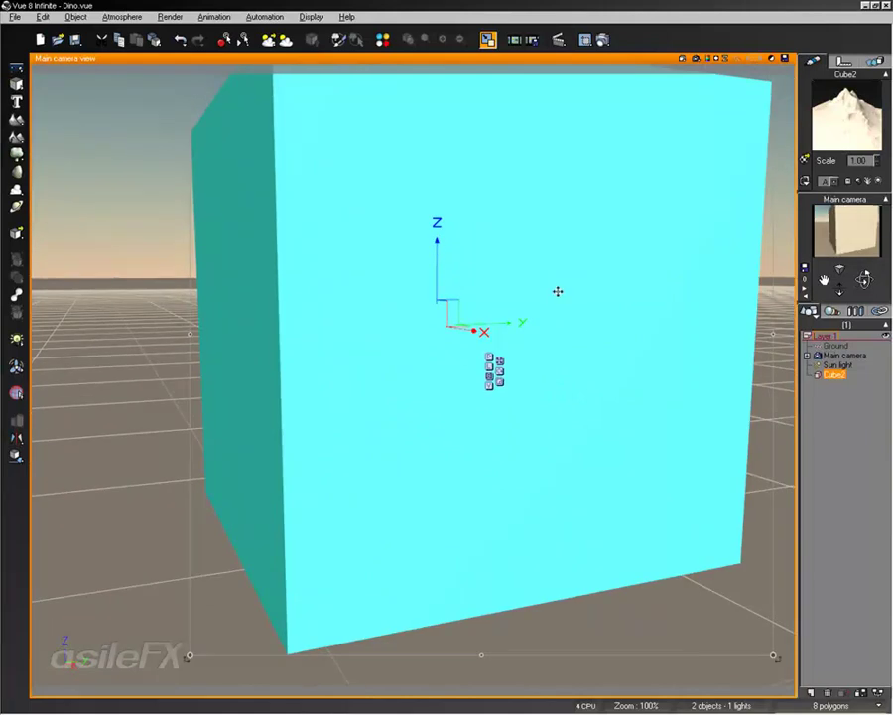
Step: Open the cube material's bump function graph and add Normal Mapping and Displace Direction output nodes
{"action": "double_click", "coordinate": [845, 109]}
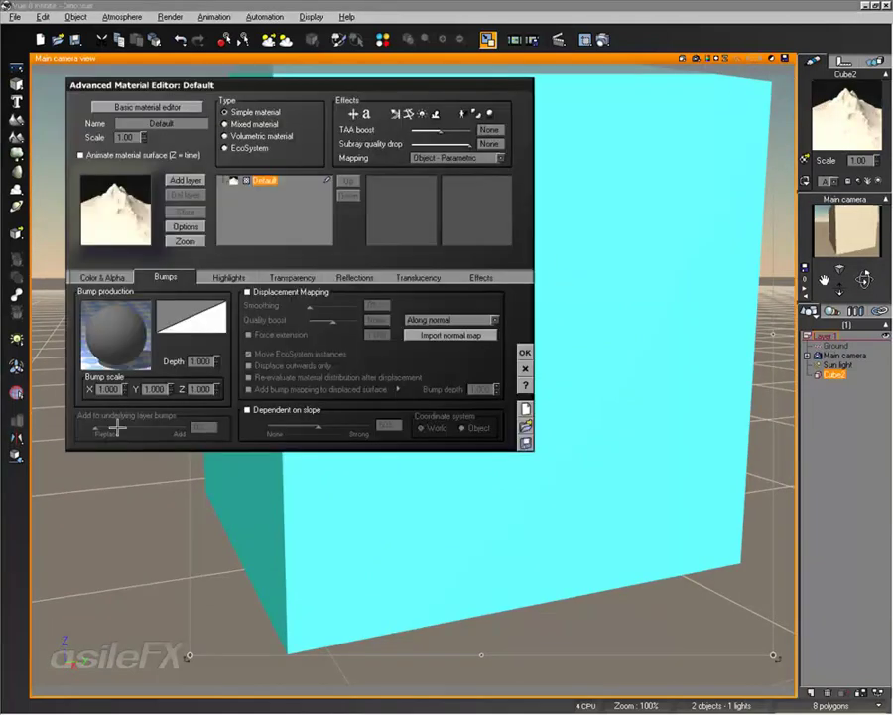
{"action": "right_click", "coordinate": [121, 342]}
{"action": "left_click", "coordinate": [159, 349]}
{"action": "left_click", "coordinate": [378, 168]}
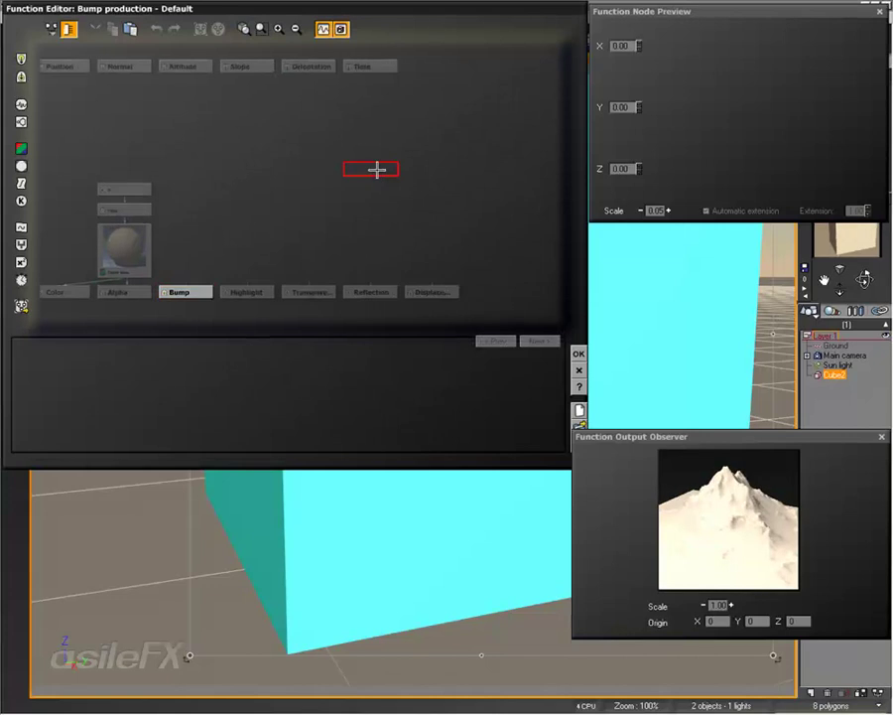
{"action": "right_click", "coordinate": [378, 169]}
{"action": "mouse_move", "coordinate": [466, 189]}
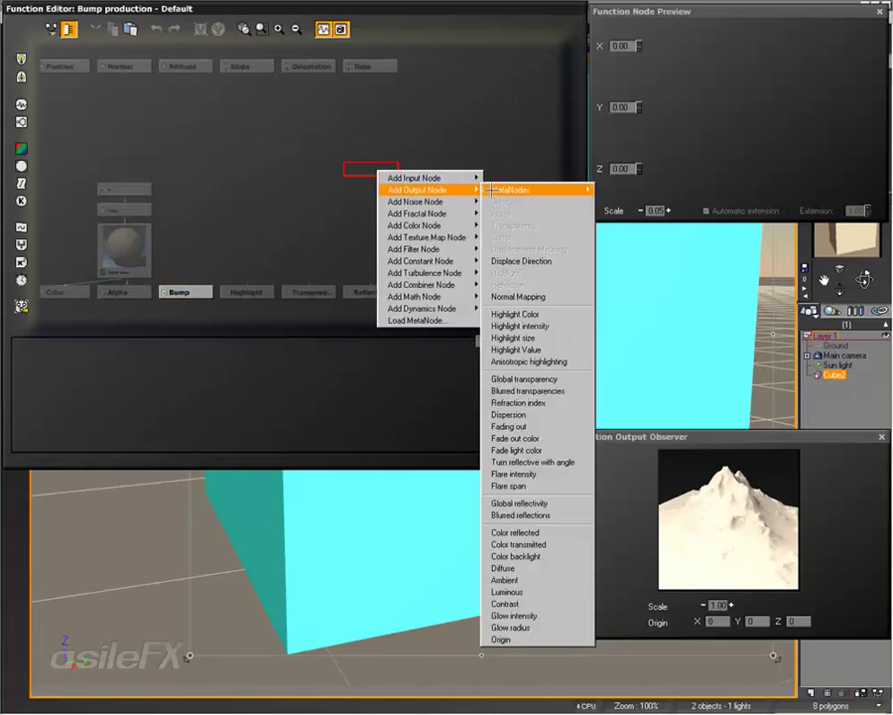
{"action": "left_click", "coordinate": [520, 296]}
{"action": "right_click", "coordinate": [477, 213]}
{"action": "mouse_move", "coordinate": [516, 230]}
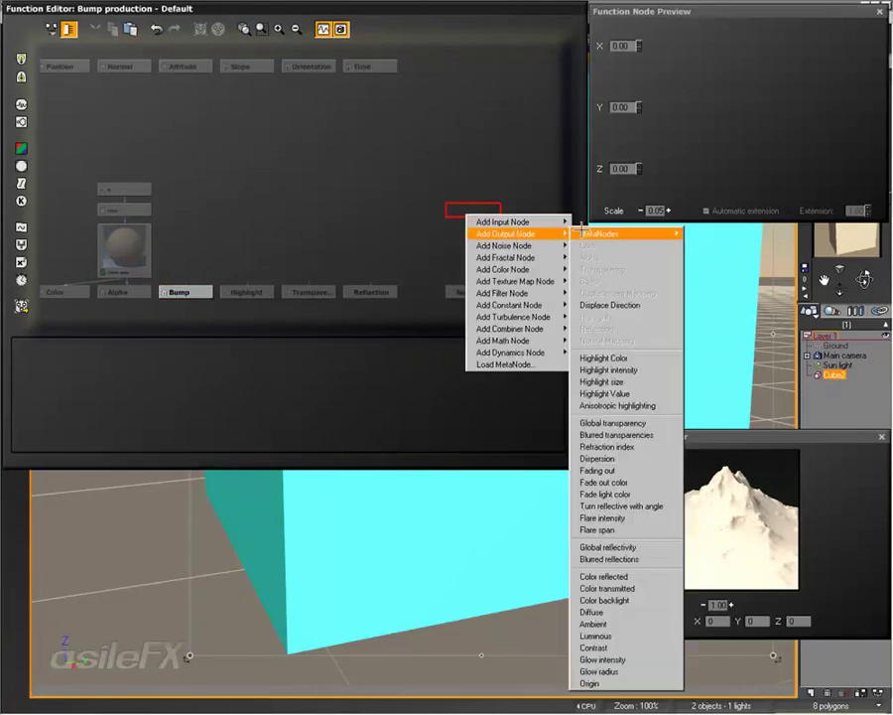
{"action": "left_click", "coordinate": [612, 302]}
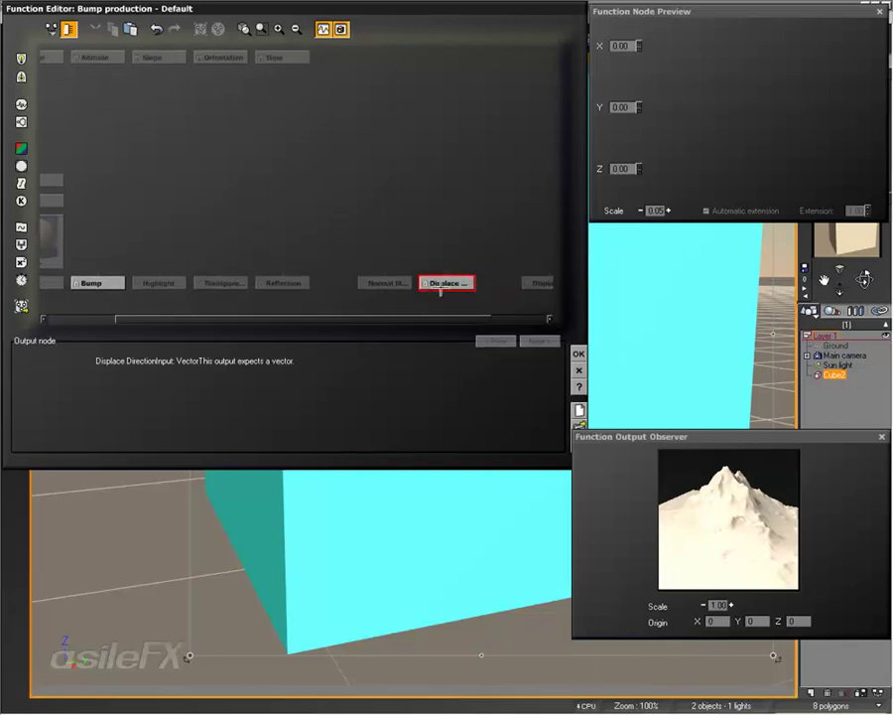
Step: Add a Projected Texture Map node above the new outputs, load the blue normal map image and set its interpolation to Bilinear
{"action": "left_click", "coordinate": [429, 213]}
{"action": "left_click", "coordinate": [20, 165]}
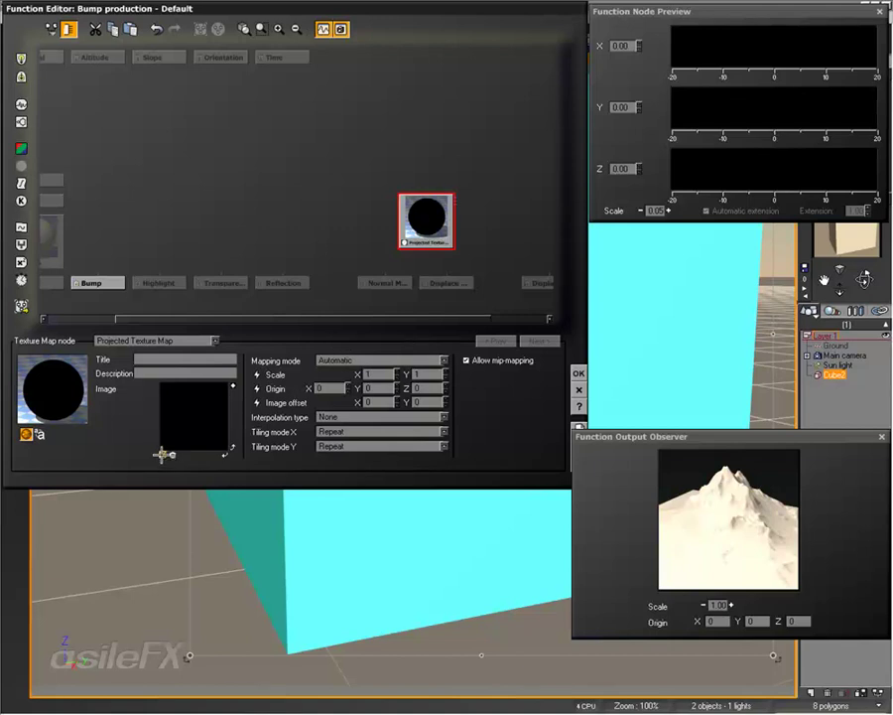
{"action": "left_click", "coordinate": [164, 455]}
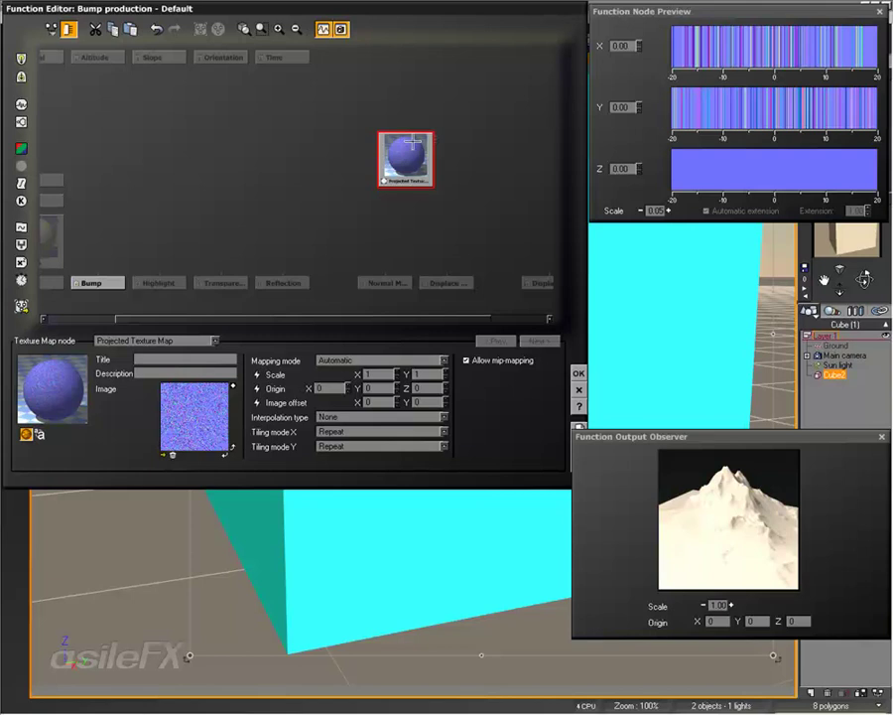
{"action": "left_click", "coordinate": [382, 417]}
{"action": "left_click", "coordinate": [260, 429]}
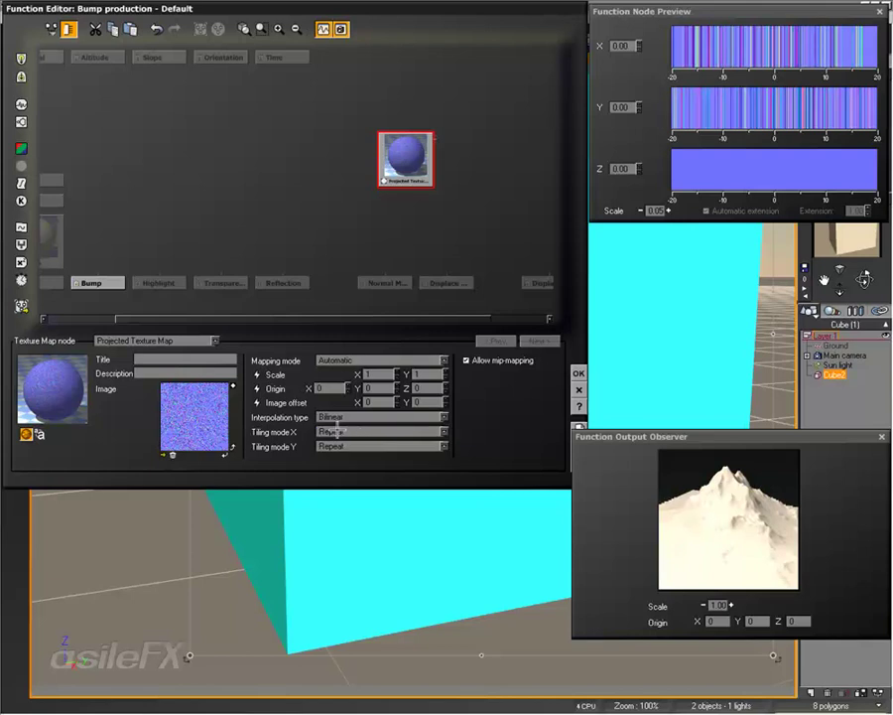
Step: Add a math node below the Projected Texture Map and set it to the RGB to Normal vector operation
{"action": "left_click", "coordinate": [424, 240]}
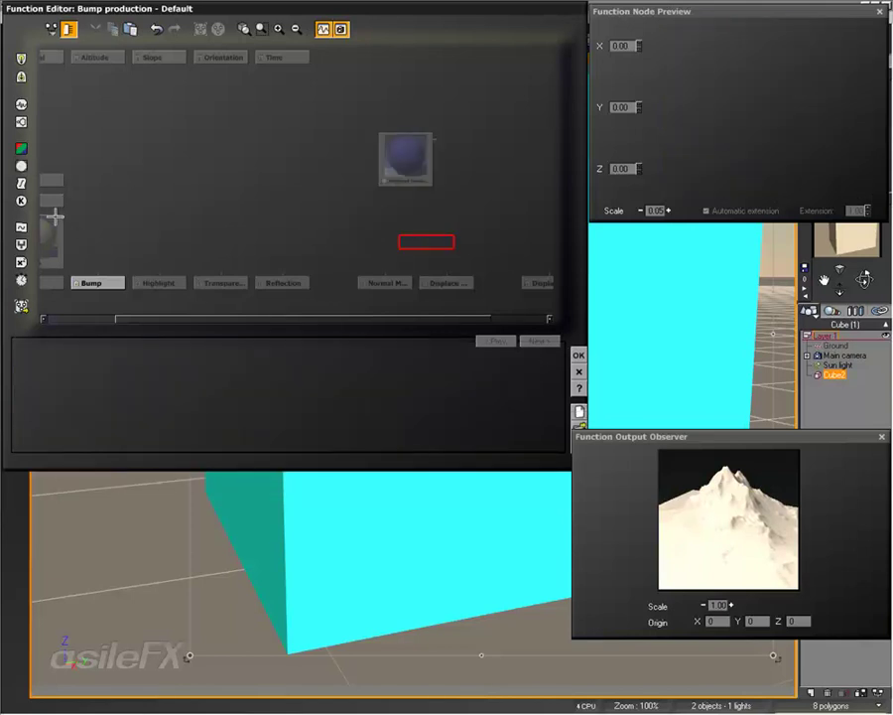
{"action": "left_click", "coordinate": [436, 157]}
{"action": "left_click", "coordinate": [415, 197]}
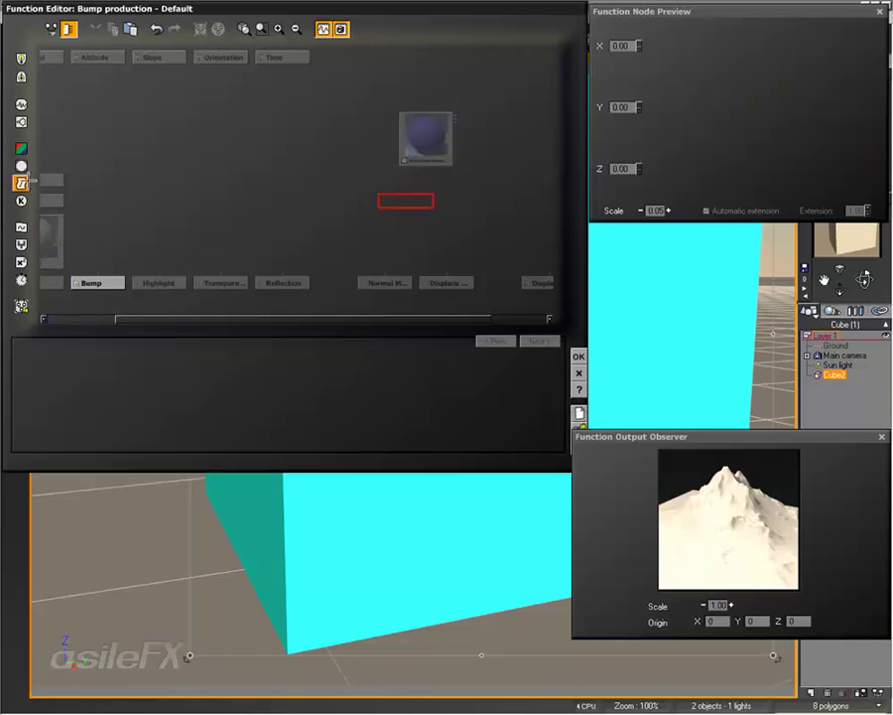
{"action": "left_click", "coordinate": [20, 227]}
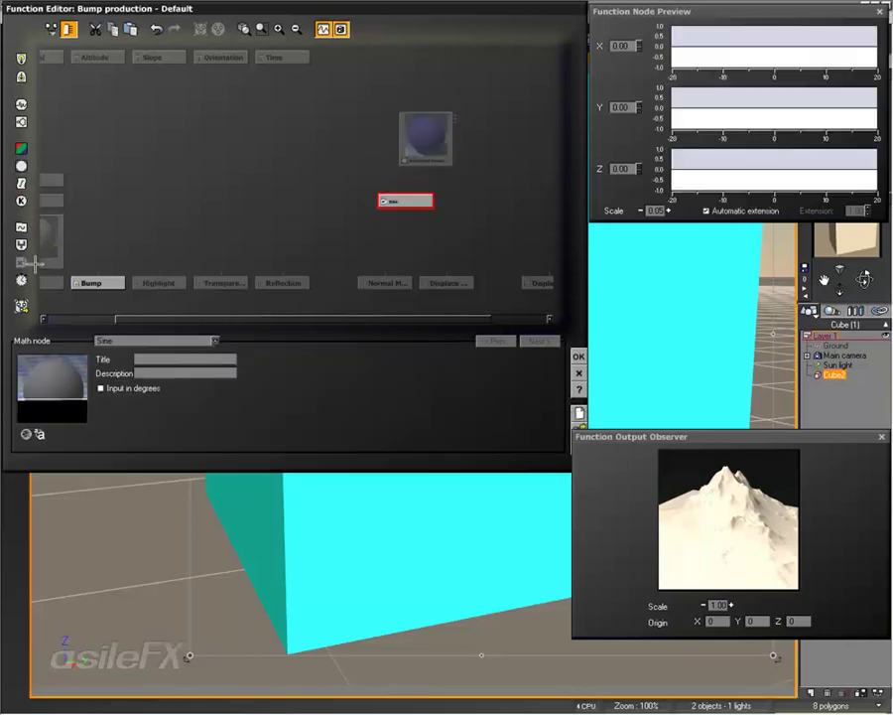
{"action": "left_click", "coordinate": [133, 341]}
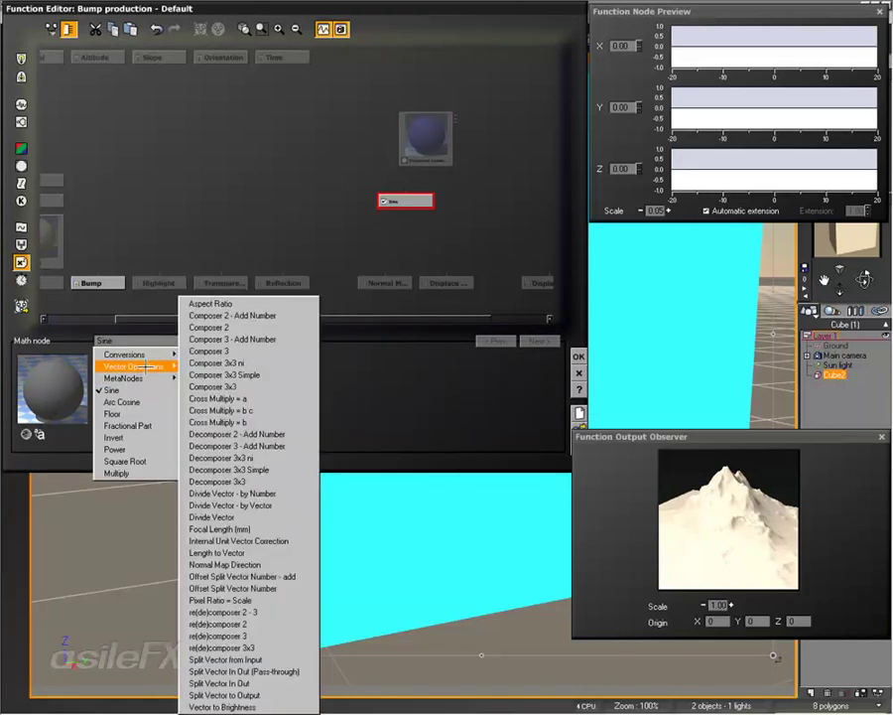
{"action": "mouse_move", "coordinate": [158, 366]}
{"action": "left_click", "coordinate": [214, 568]}
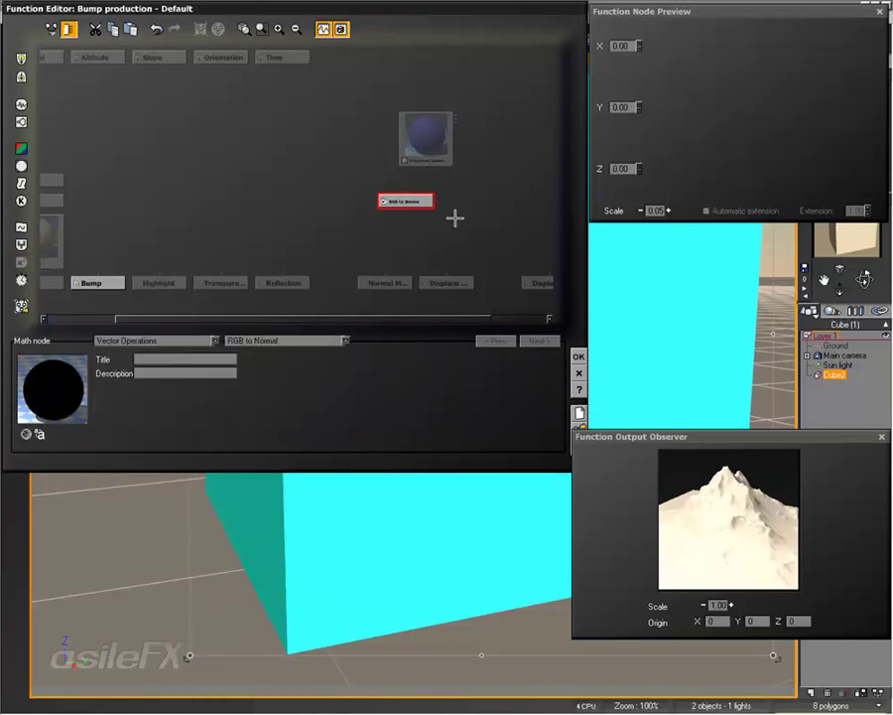
Step: Connect the Projected Texture Map into RGB to Normal and feed the result into the Normal Mapping and Displace Direction outputs
{"action": "left_click_drag", "start_coordinate": [400, 192], "coordinate": [427, 158]}
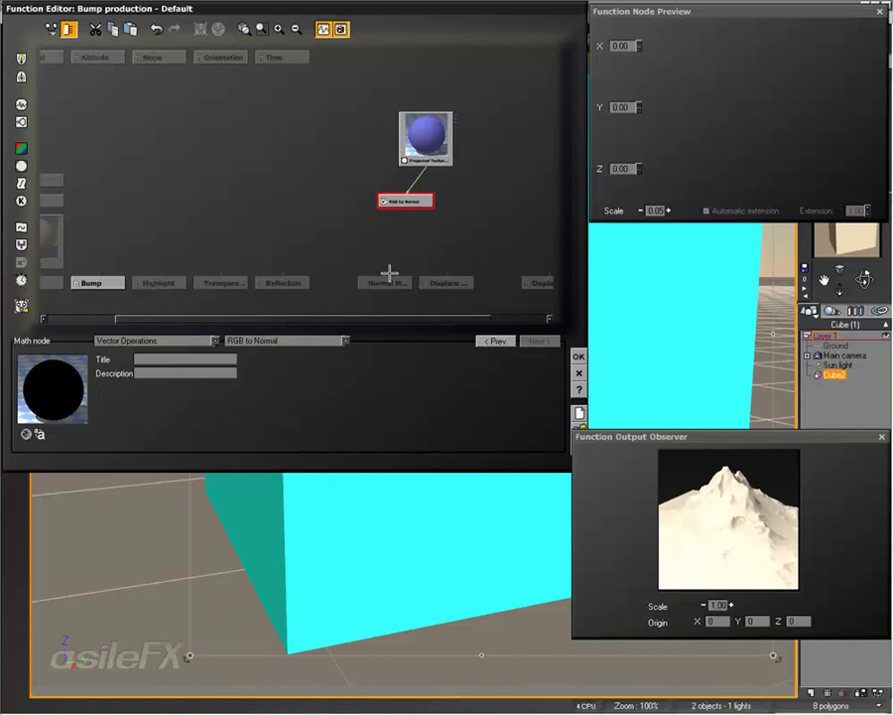
{"action": "left_click_drag", "start_coordinate": [386, 273], "coordinate": [405, 204]}
{"action": "left_click_drag", "start_coordinate": [446, 272], "coordinate": [405, 203]}
Step: Add a Constant Number node of value 0 and connect it to both the Bump and Displacement Mapping outputs
{"action": "left_click", "coordinate": [21, 201]}
{"action": "left_click", "coordinate": [139, 220]}
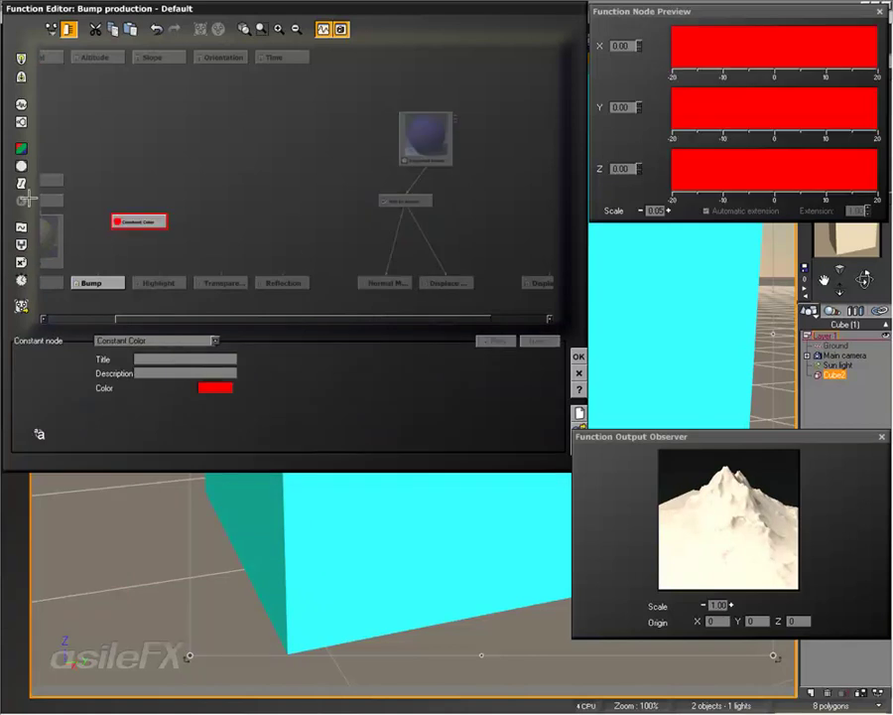
{"action": "left_click", "coordinate": [155, 341]}
{"action": "left_click", "coordinate": [165, 378]}
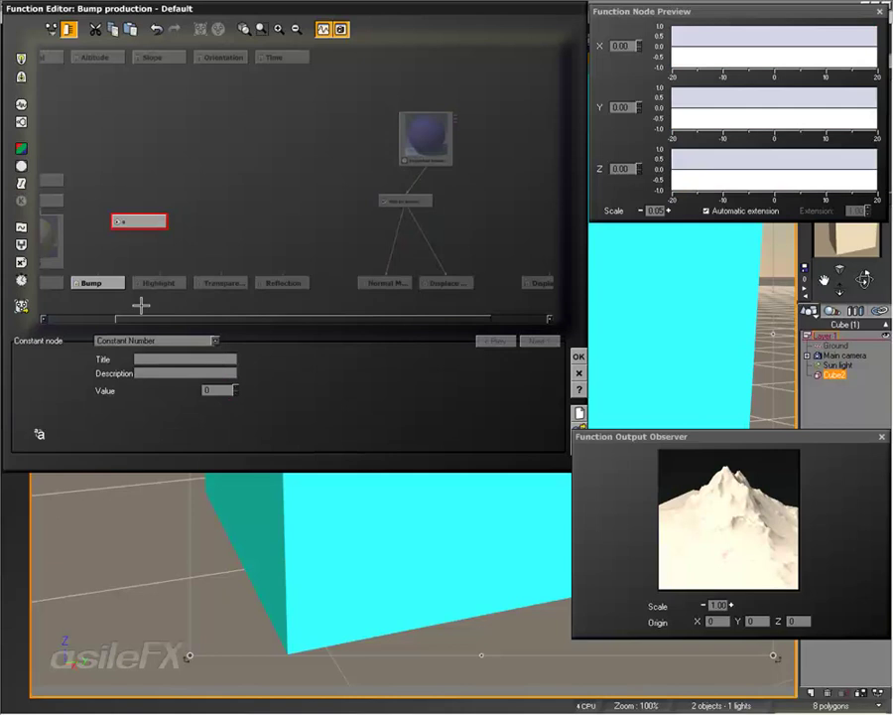
{"action": "left_click_drag", "start_coordinate": [119, 226], "coordinate": [87, 280]}
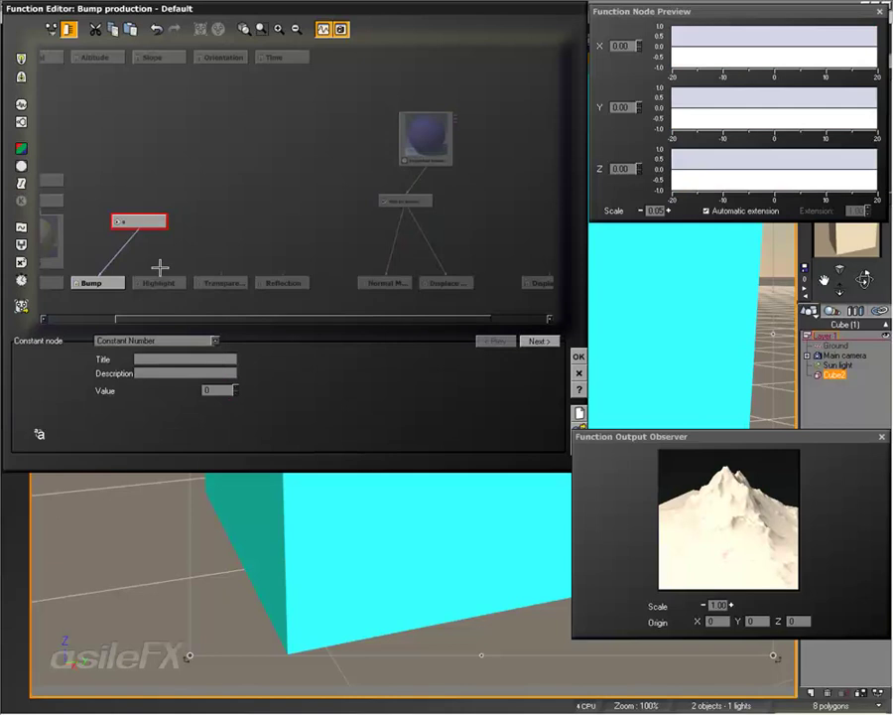
{"action": "middle_click_drag", "start_coordinate": [281, 258], "coordinate": [267, 251]}
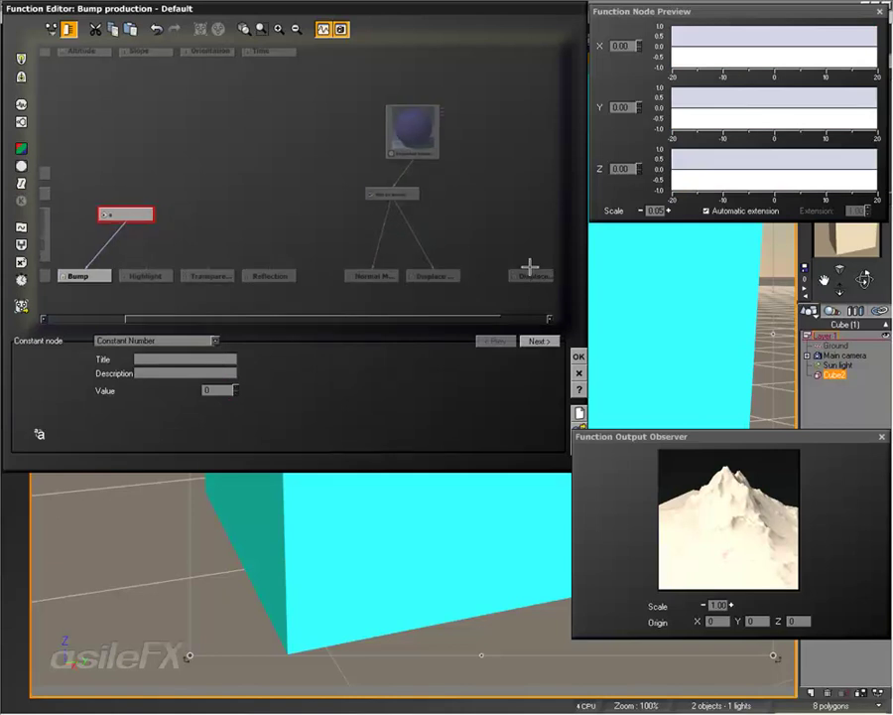
{"action": "left_click_drag", "start_coordinate": [534, 268], "coordinate": [127, 219]}
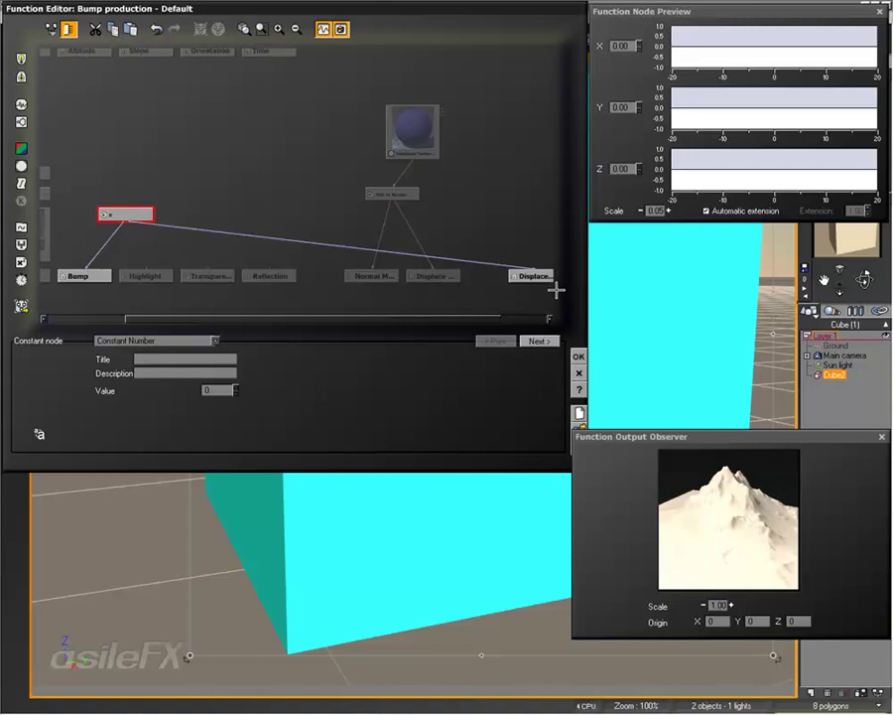
{"action": "left_click_drag", "start_coordinate": [529, 281], "coordinate": [487, 285]}
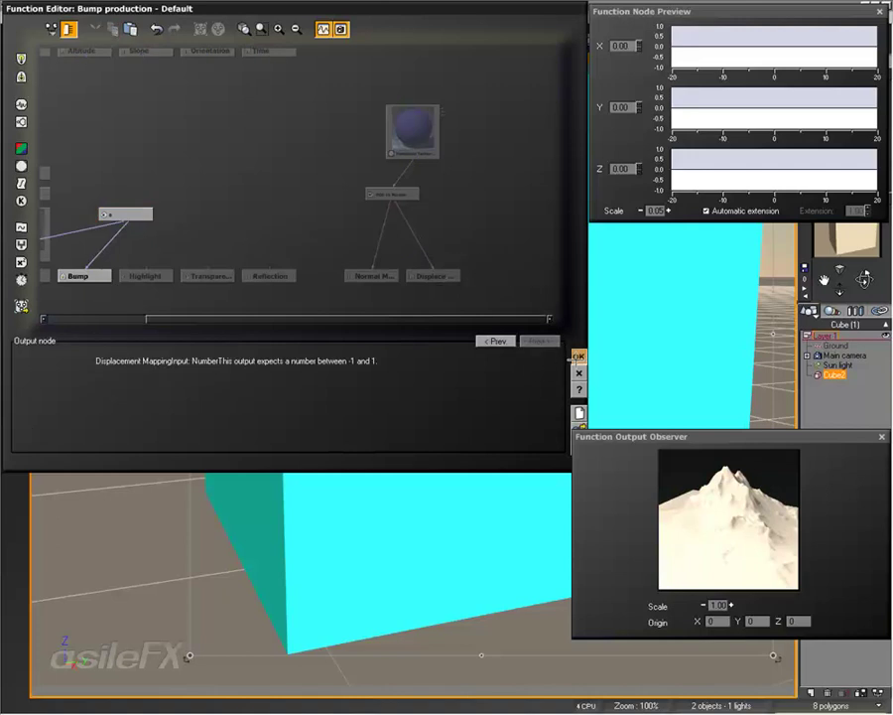
Step: Accept the bump function and the material, and render the cube in the main camera view
{"action": "left_click", "coordinate": [579, 355]}
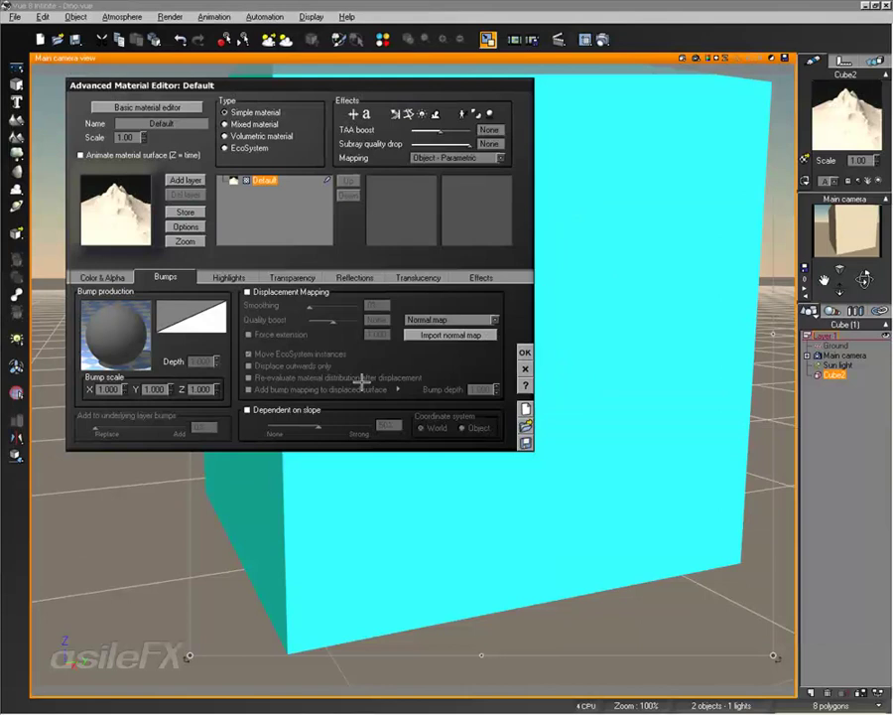
{"action": "left_click", "coordinate": [524, 351]}
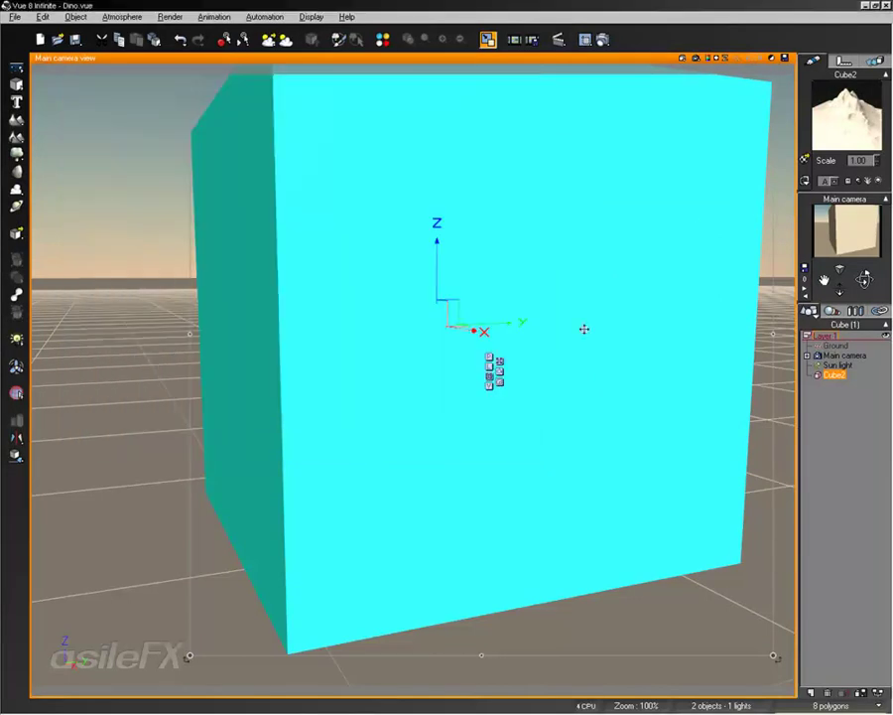
{"action": "left_click", "coordinate": [696, 57]}
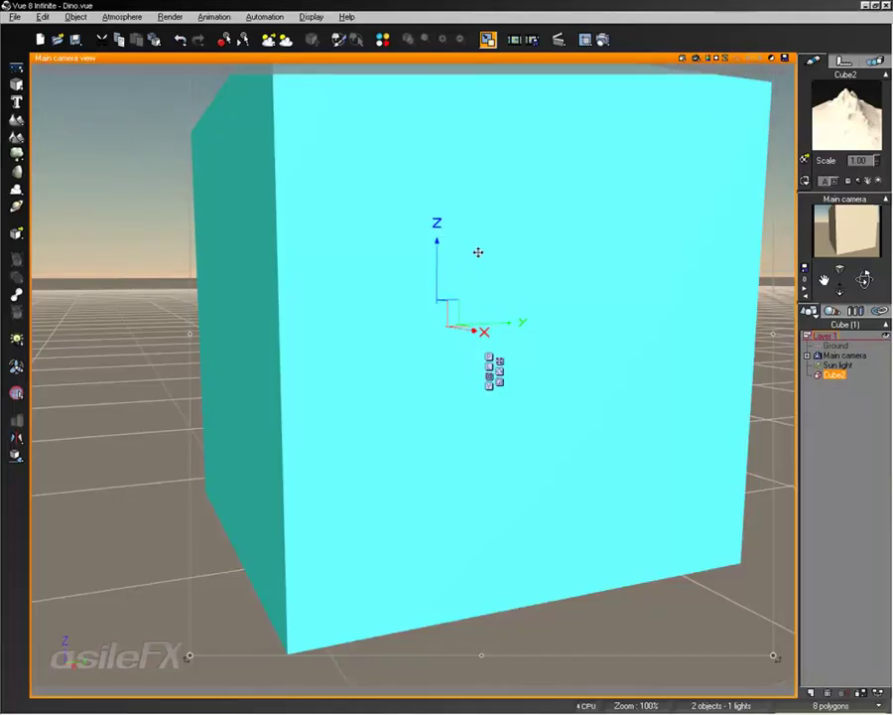
Step: Bake the selected cube to polygons
{"action": "right_click", "coordinate": [483, 239]}
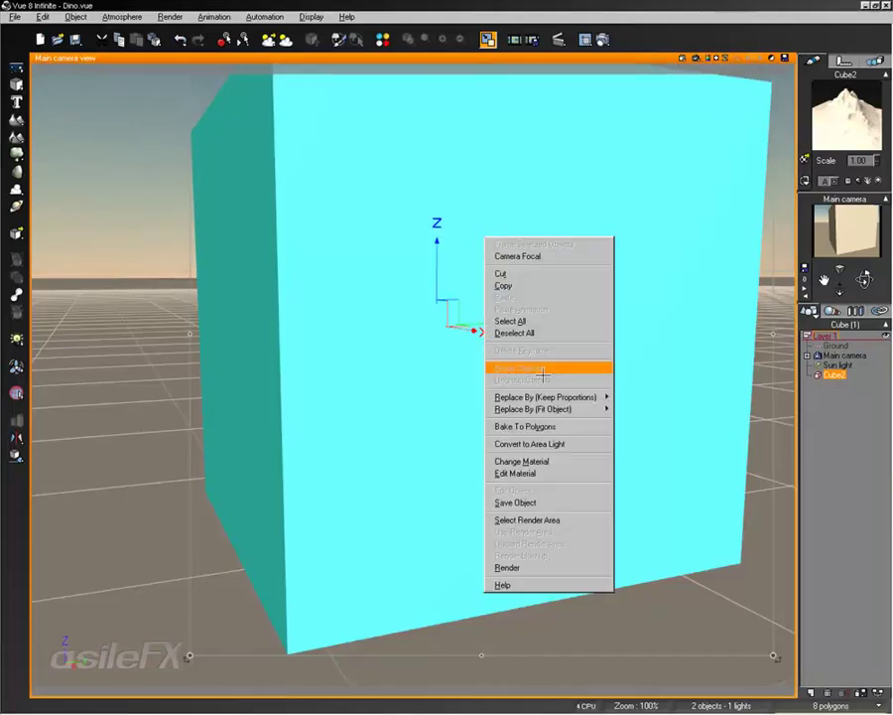
{"action": "left_click", "coordinate": [526, 426]}
{"action": "left_click", "coordinate": [574, 373]}
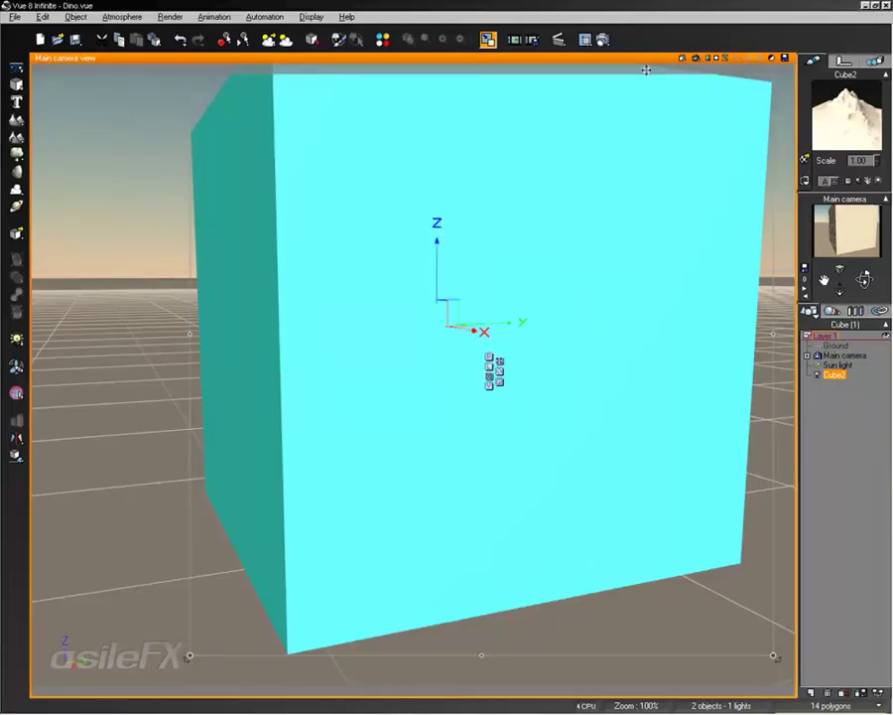
Step: Render the baked cube in the main camera view and delete it from the scene
{"action": "left_click", "coordinate": [695, 56]}
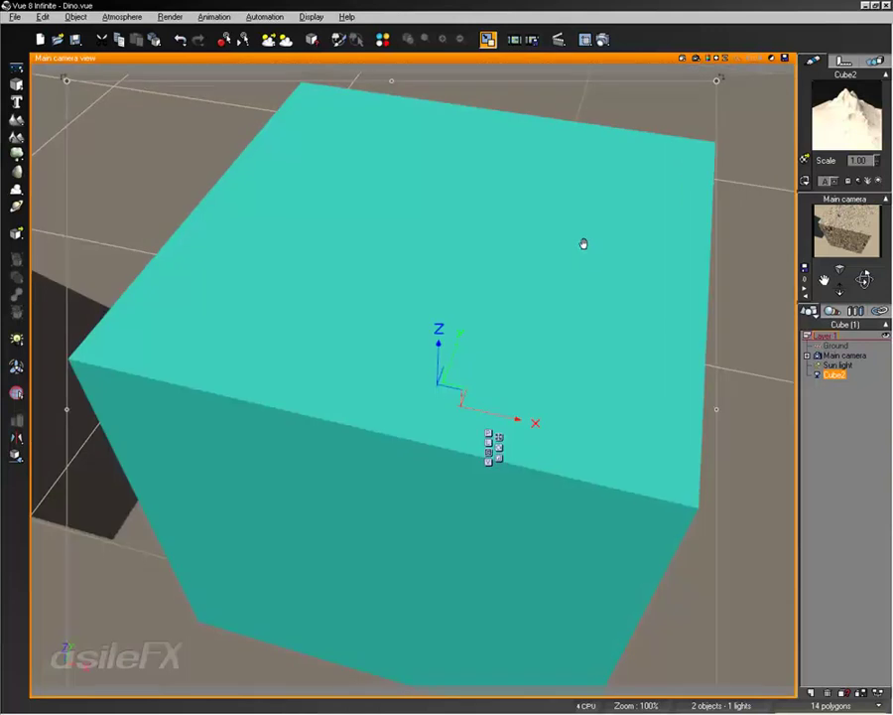
{"action": "key", "text": "Delete"}
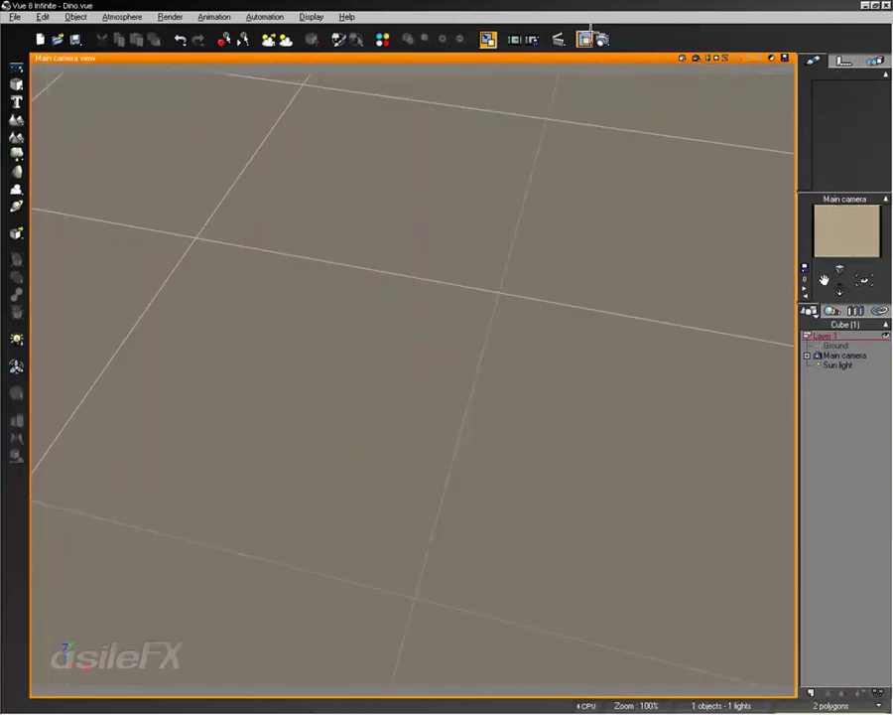
Step: Enable Multi-Pass in the render options and examine the XYZ Normal pass among the extra components
{"action": "left_click", "coordinate": [603, 39]}
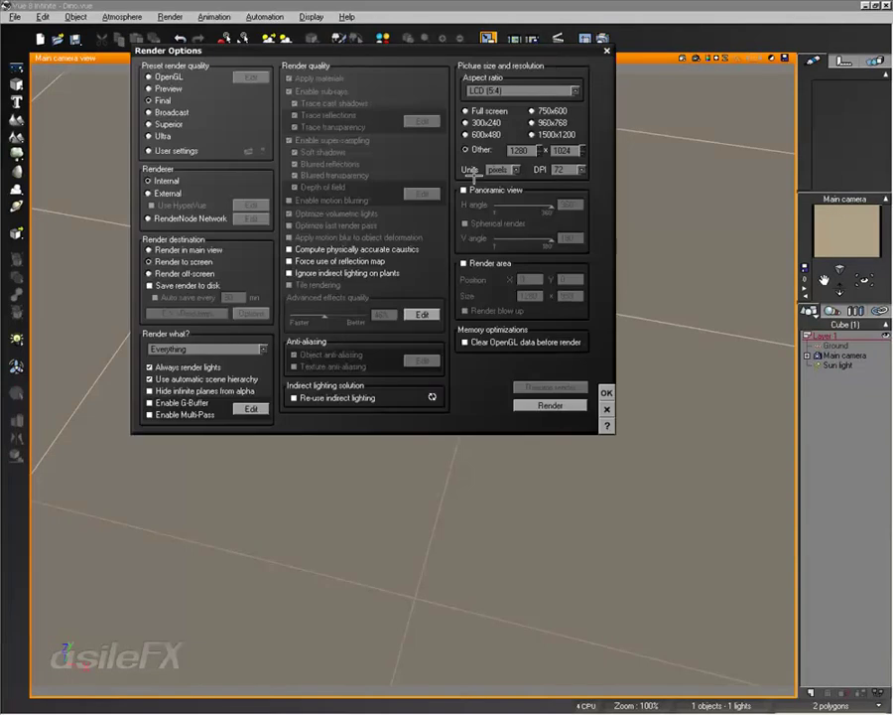
{"action": "left_click", "coordinate": [181, 414]}
{"action": "left_click", "coordinate": [251, 408]}
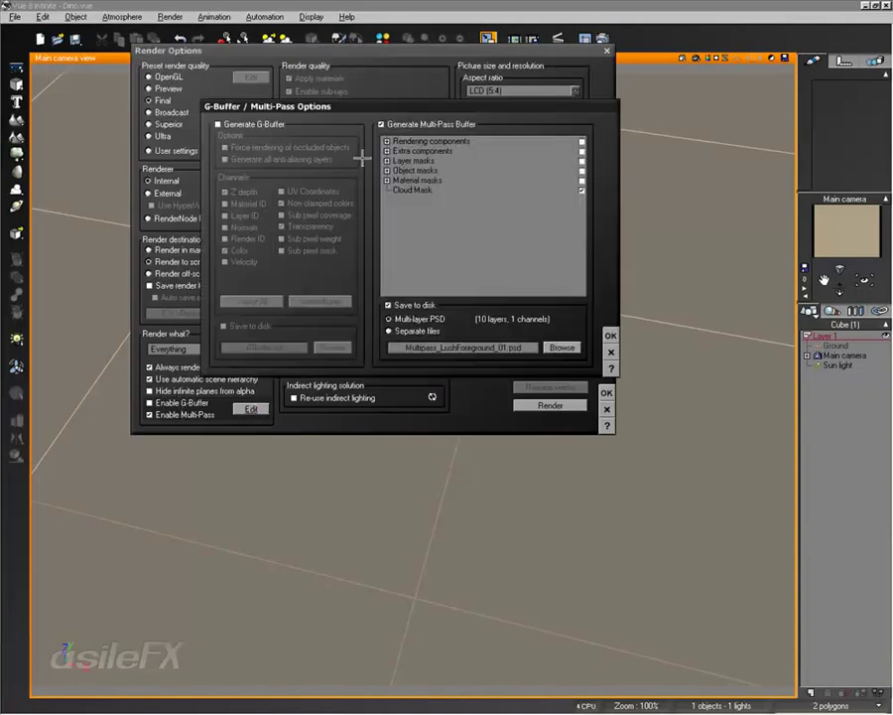
{"action": "double_click", "coordinate": [411, 139]}
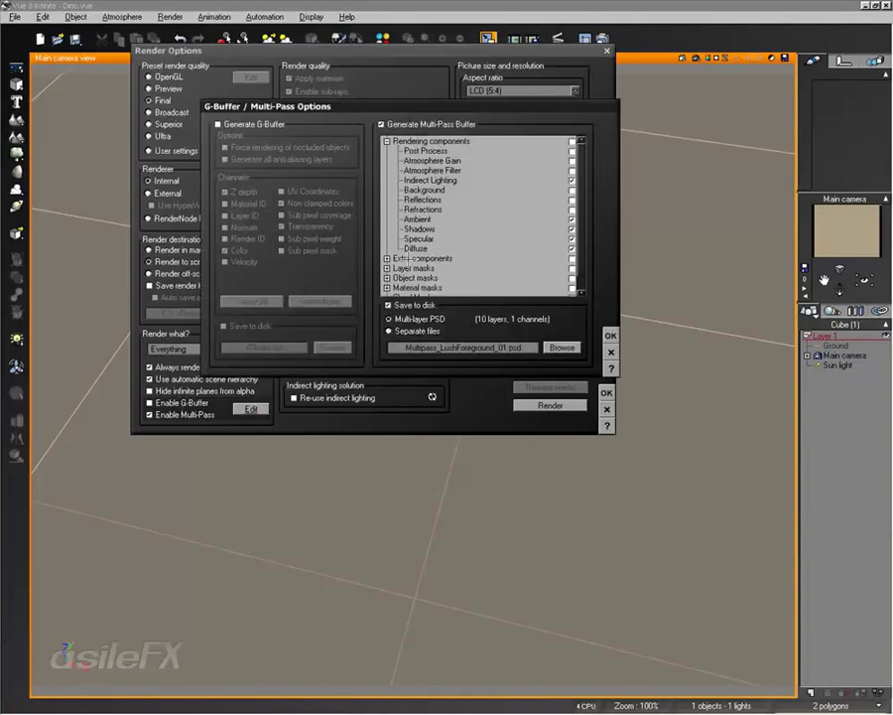
{"action": "double_click", "coordinate": [408, 258]}
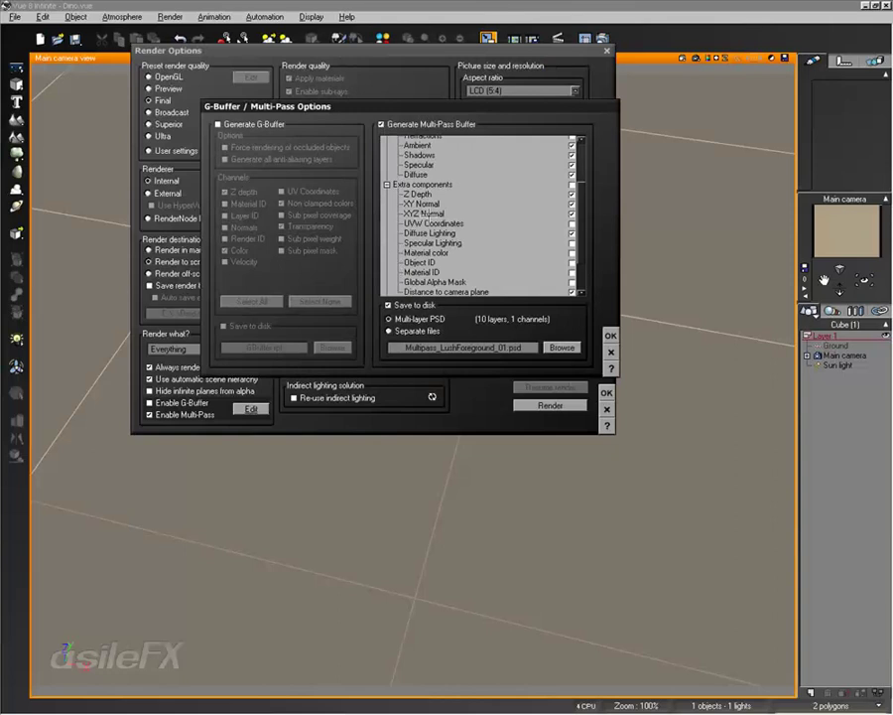
{"action": "left_click", "coordinate": [438, 213]}
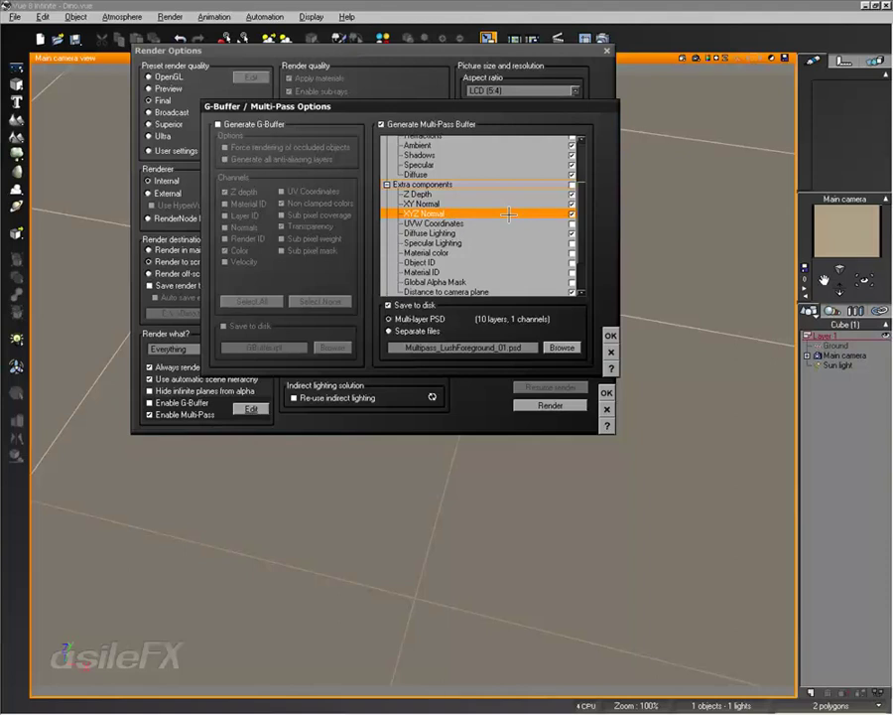
{"action": "left_click", "coordinate": [607, 334]}
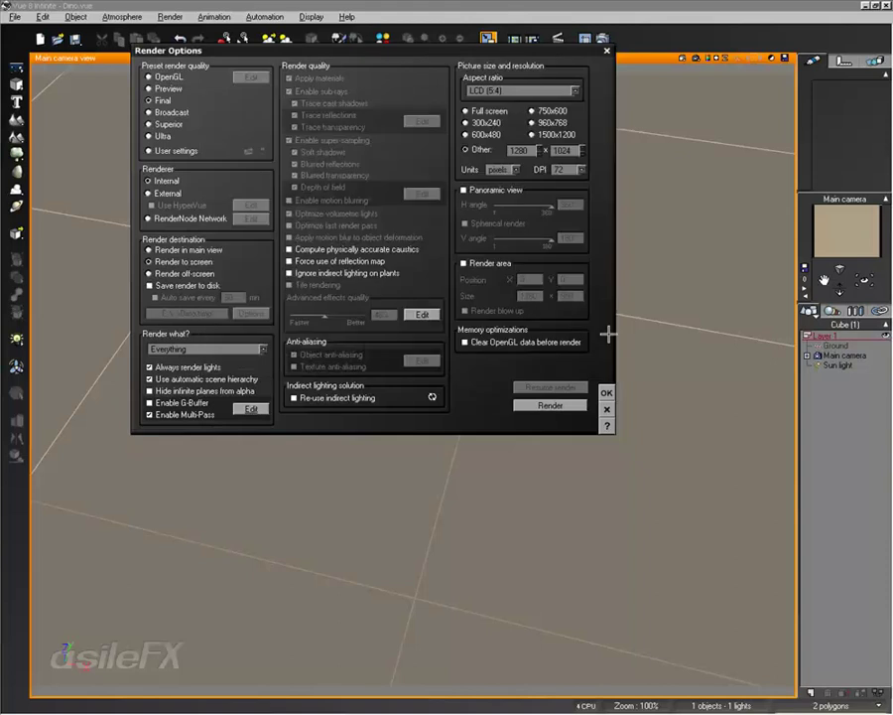
{"action": "left_click", "coordinate": [608, 392]}
{"action": "right_click_drag", "start_coordinate": [501, 300], "coordinate": [506, 350]}
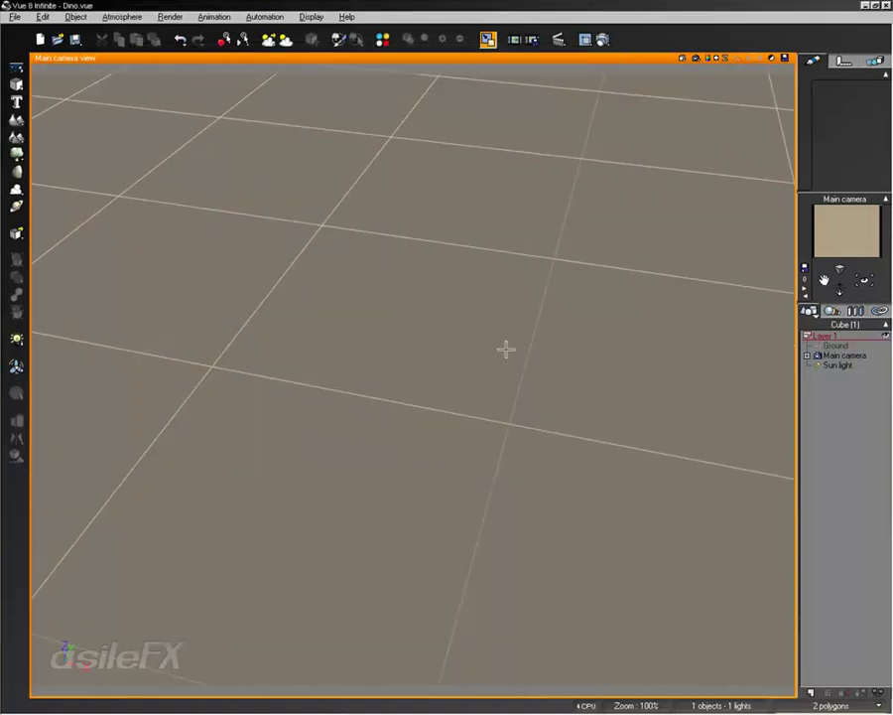